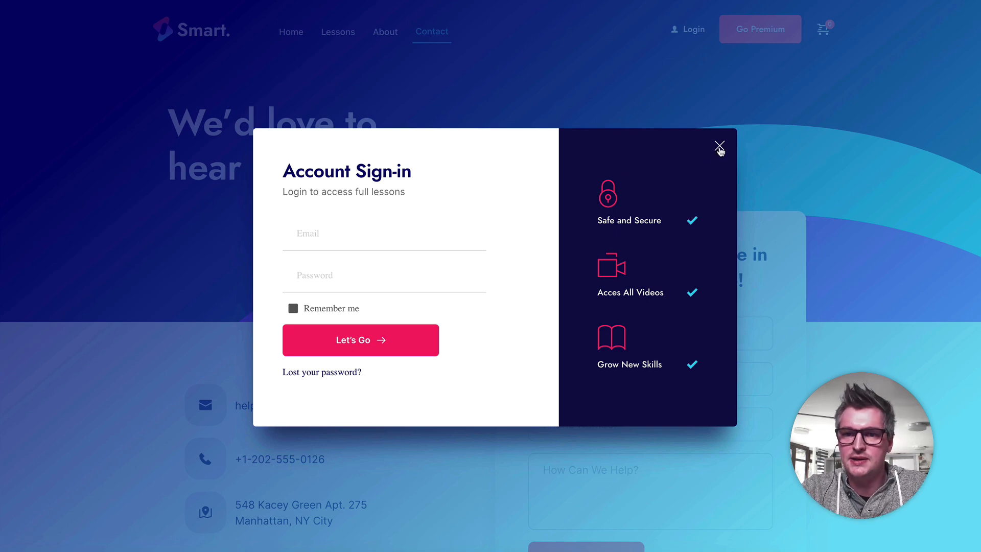
# Step: Close the sign-in popup and look over the Pro Membership offer on the Go Premium page
pyautogui.click(719, 148)
pyautogui.click(779, 38)
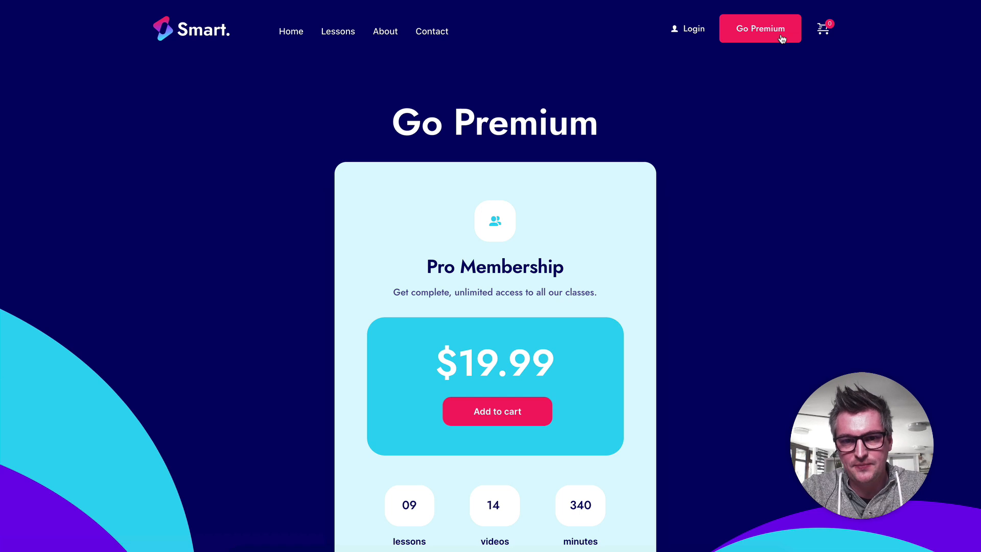
pyautogui.scroll(-2, 624, 223)
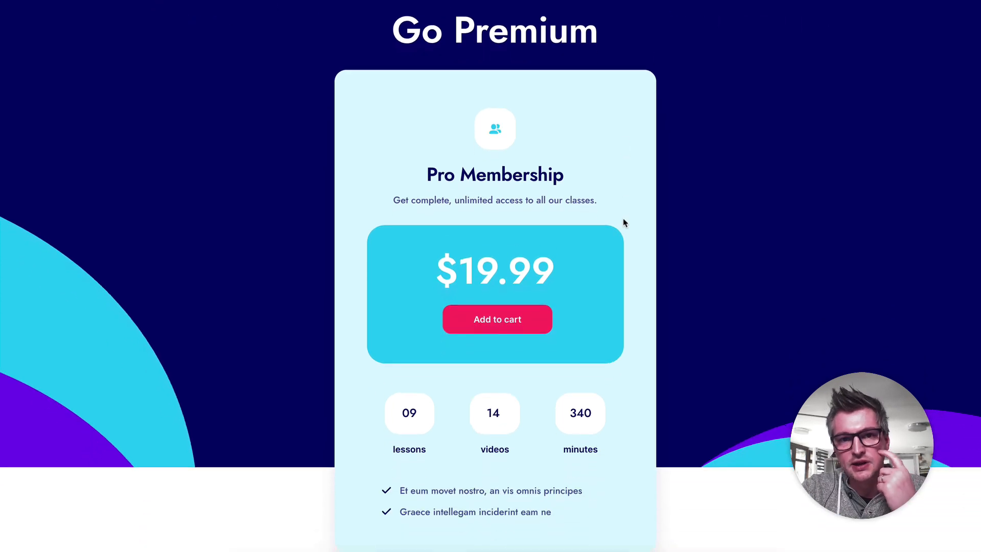
pyautogui.scroll(2, 624, 223)
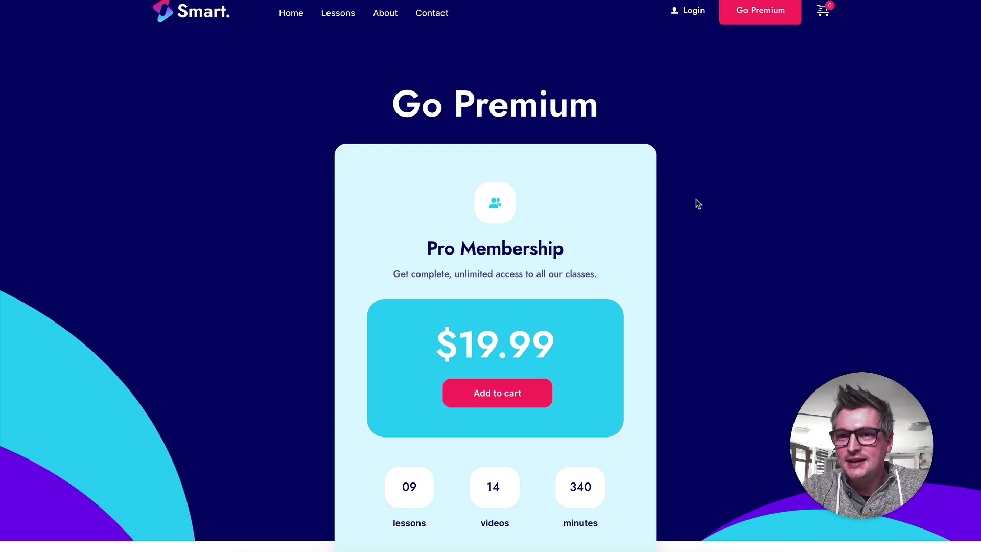
pyautogui.scroll(1, 735, 148)
# Step: Check the shopping cart and return to the site's Home page
pyautogui.click(824, 29)
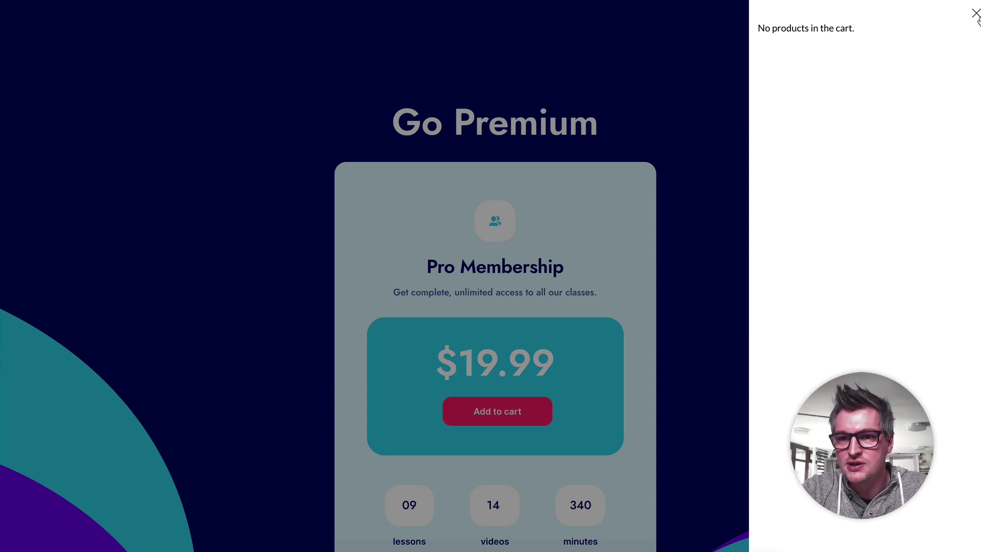
pyautogui.click(975, 14)
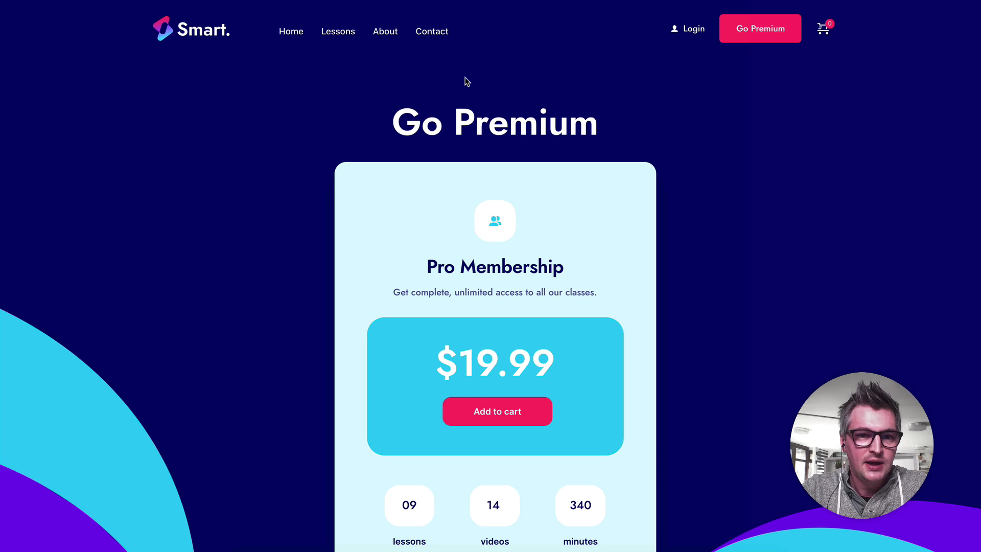
pyautogui.click(295, 39)
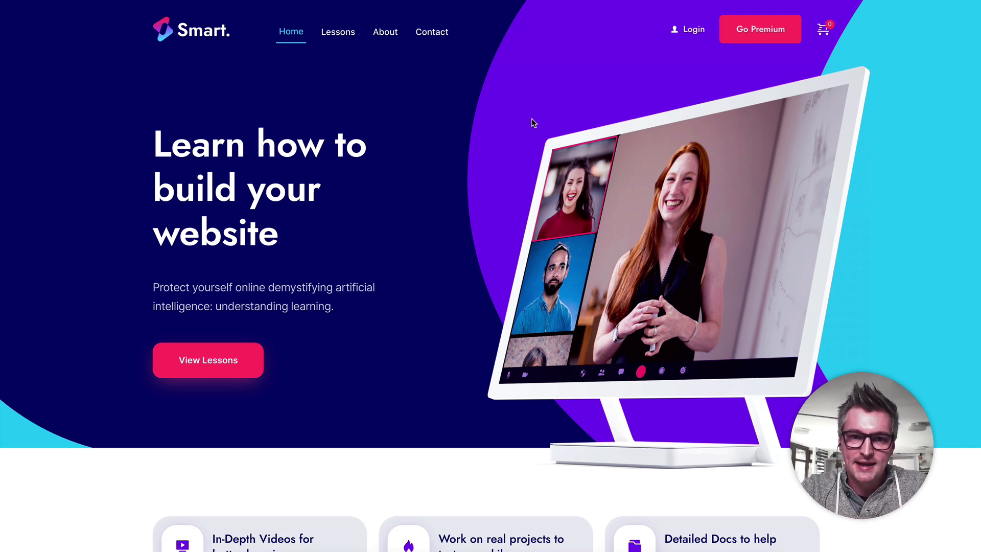
# Step: Open the lesson 1.Intro to Graphic Design from the Lessons page and view its logged-out version
pyautogui.click(336, 33)
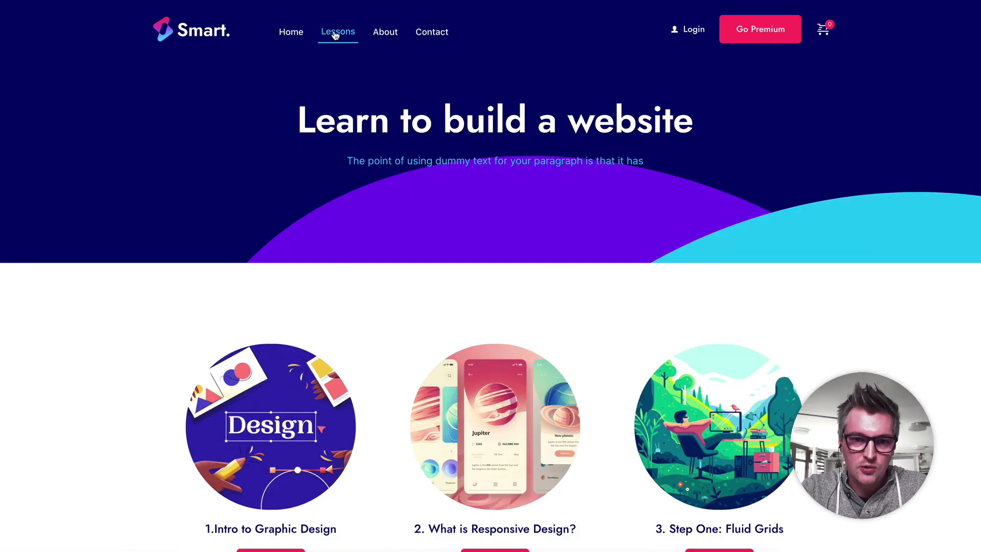
pyautogui.scroll(-4, 448, 280)
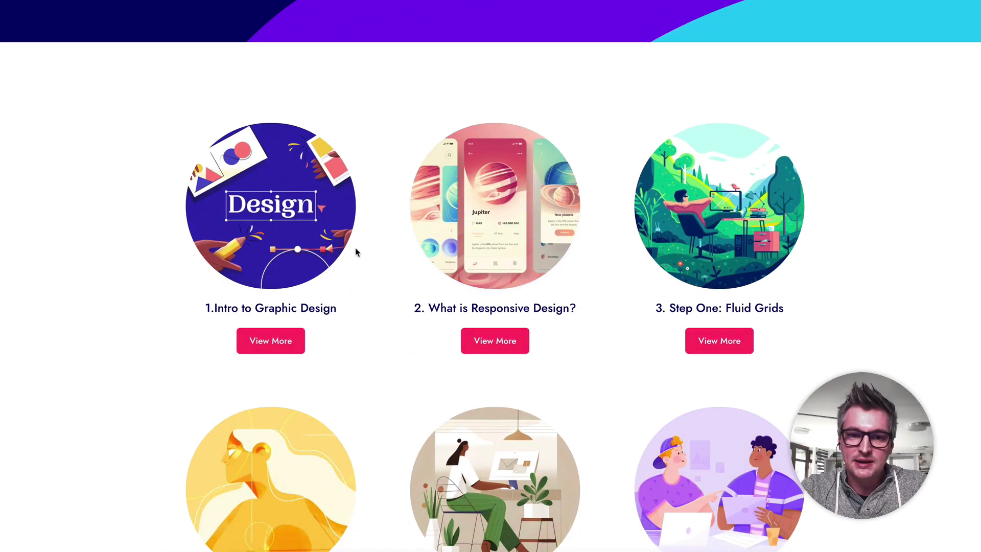
pyautogui.click(335, 246)
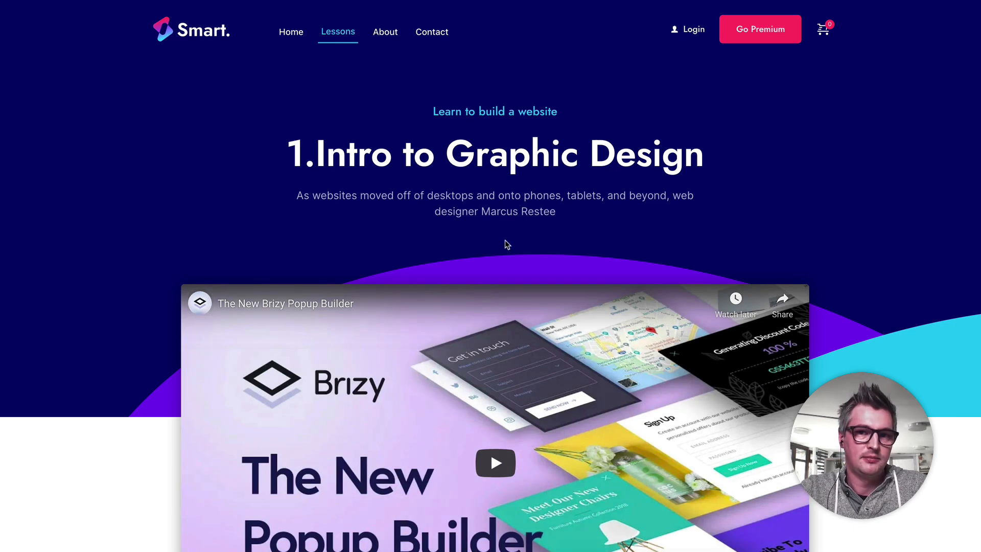
pyautogui.scroll(-4, 506, 245)
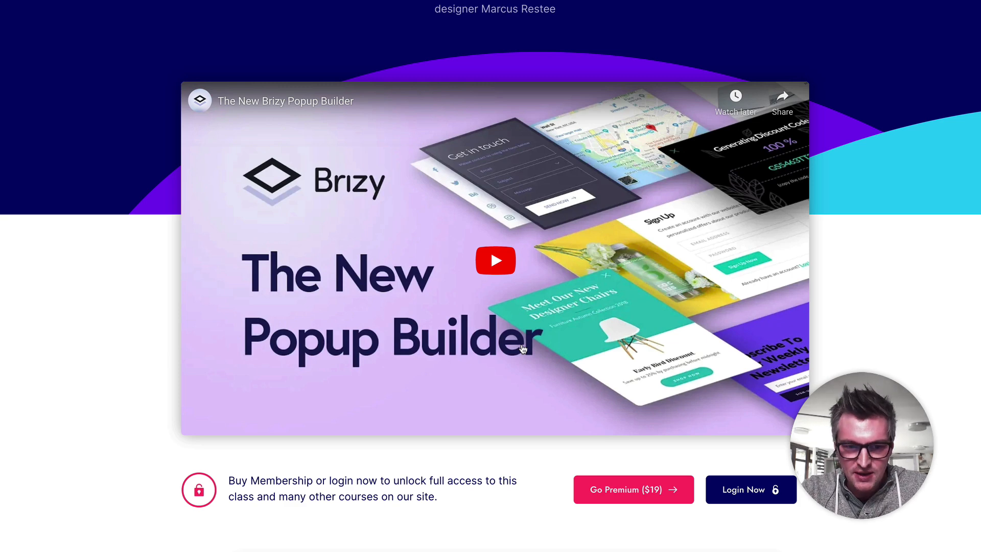
pyautogui.scroll(-2, 511, 399)
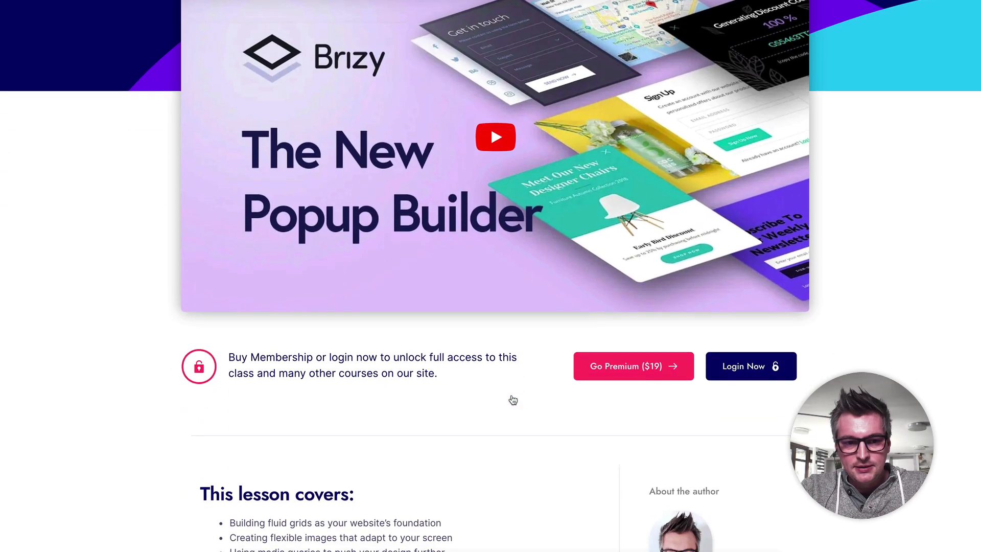
pyautogui.scroll(5, 531, 374)
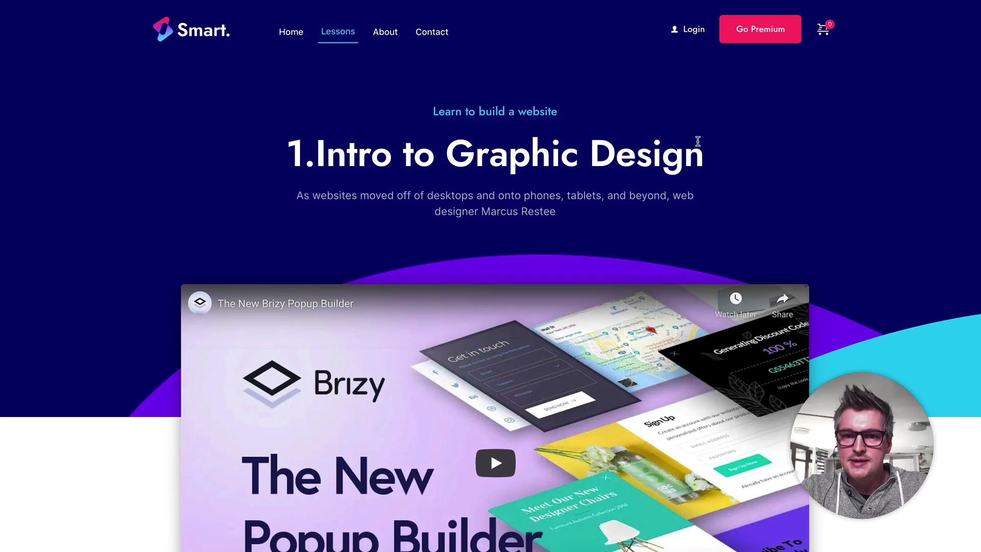
# Step: Log in to the site with the first saved account's e-mail and password
pyautogui.click(693, 32)
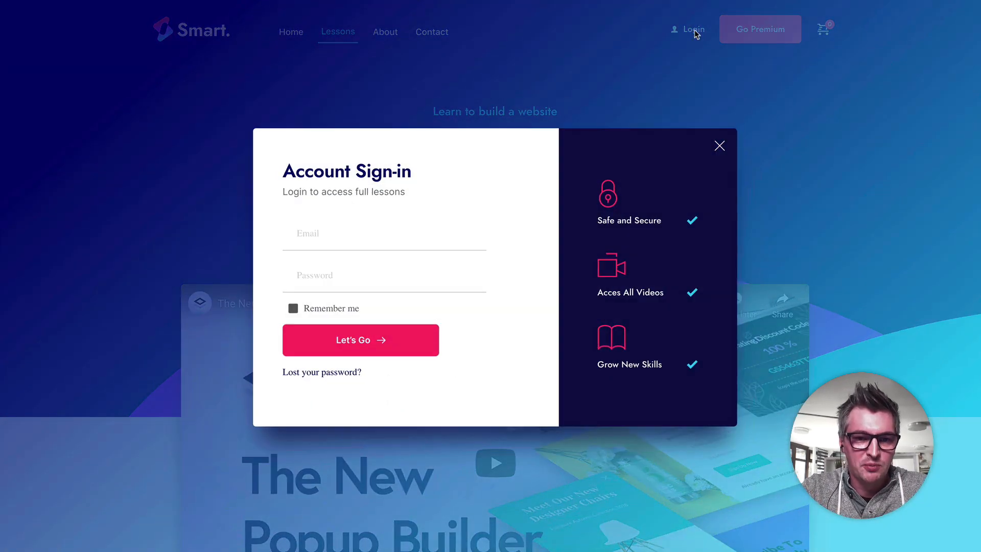
pyautogui.click(314, 231)
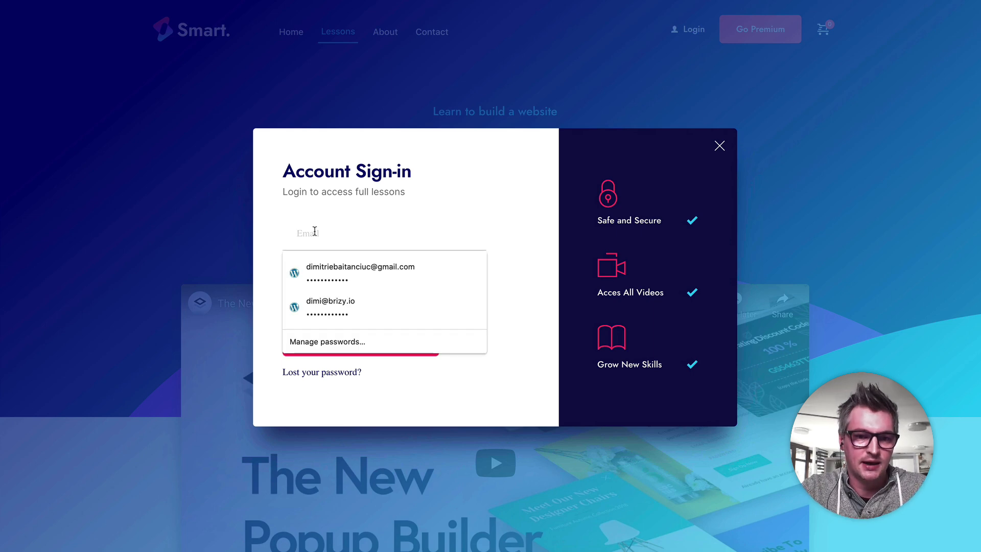
pyautogui.click(358, 270)
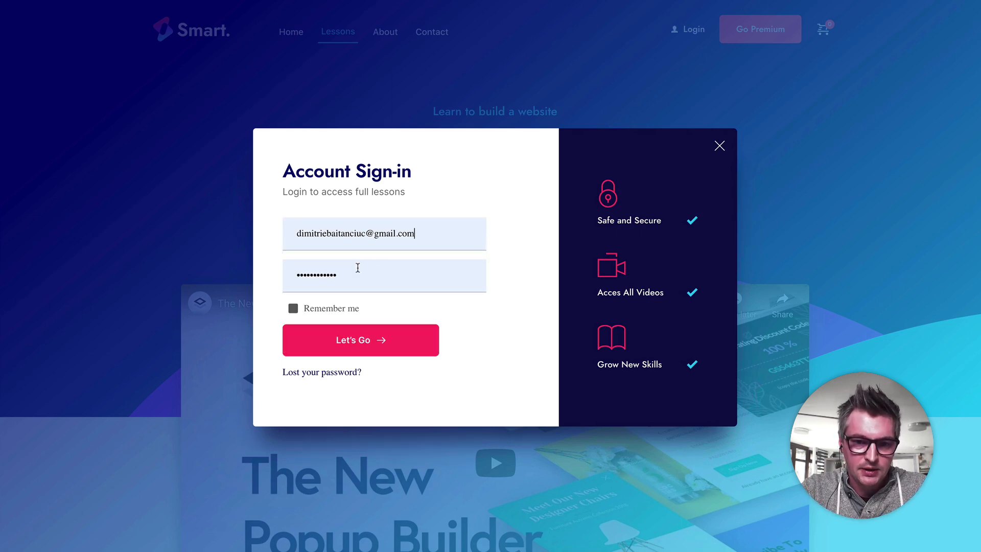
pyautogui.click(400, 343)
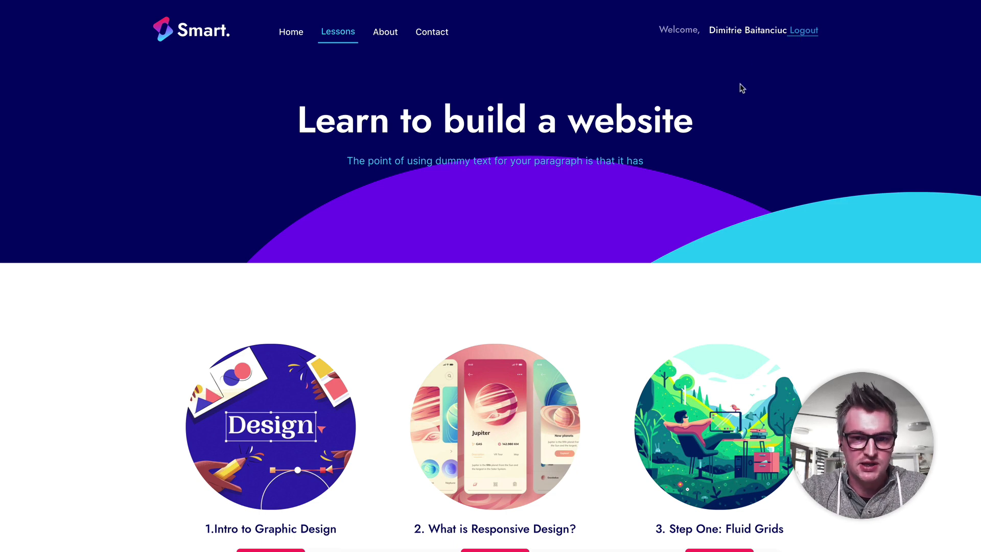
# Step: Open the lesson 1.Intro to Graphic Design as a member and examine its video, access notice and lesson details
pyautogui.scroll(-5, 547, 129)
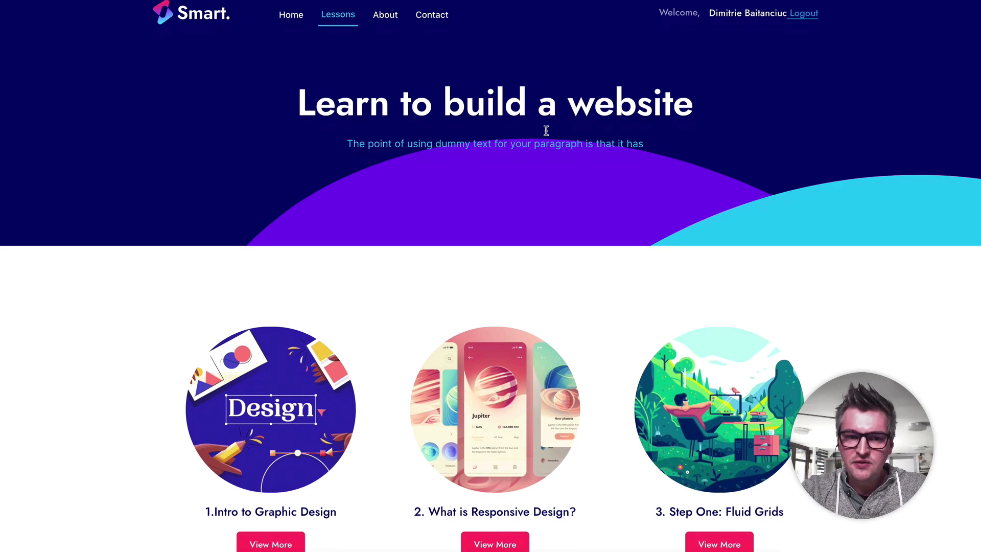
pyautogui.click(323, 184)
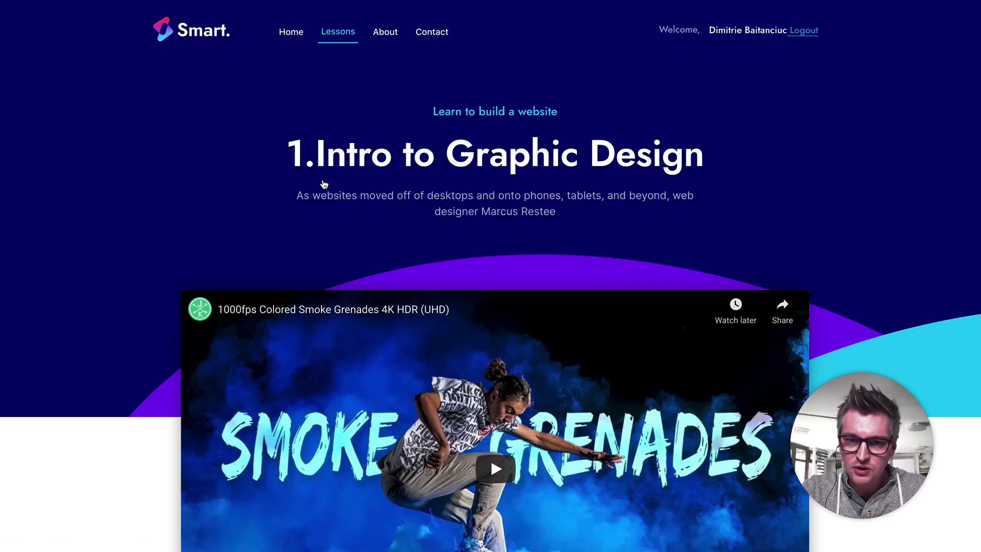
pyautogui.scroll(-3, 323, 184)
pyautogui.scroll(-3, 324, 185)
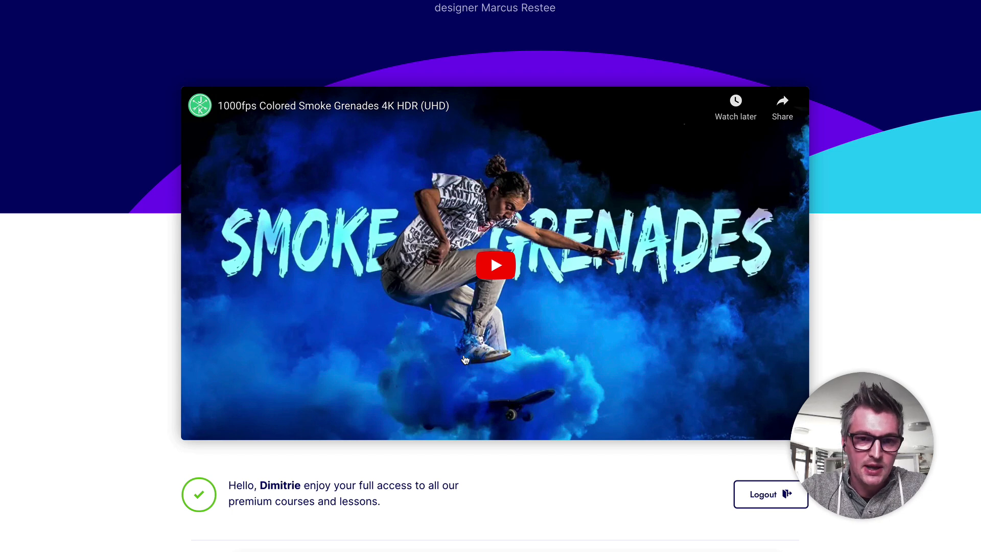
pyautogui.scroll(-1, 465, 359)
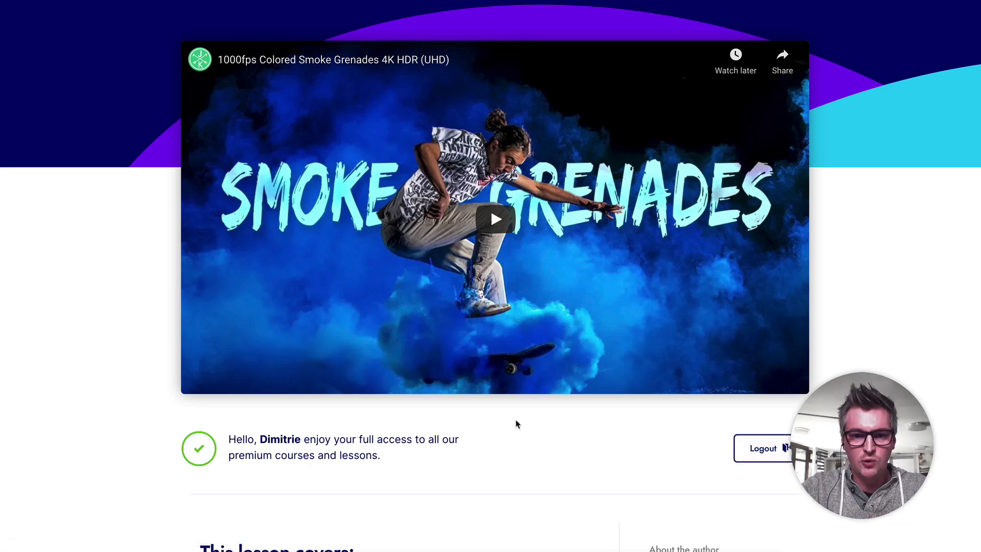
pyautogui.scroll(-5, 464, 422)
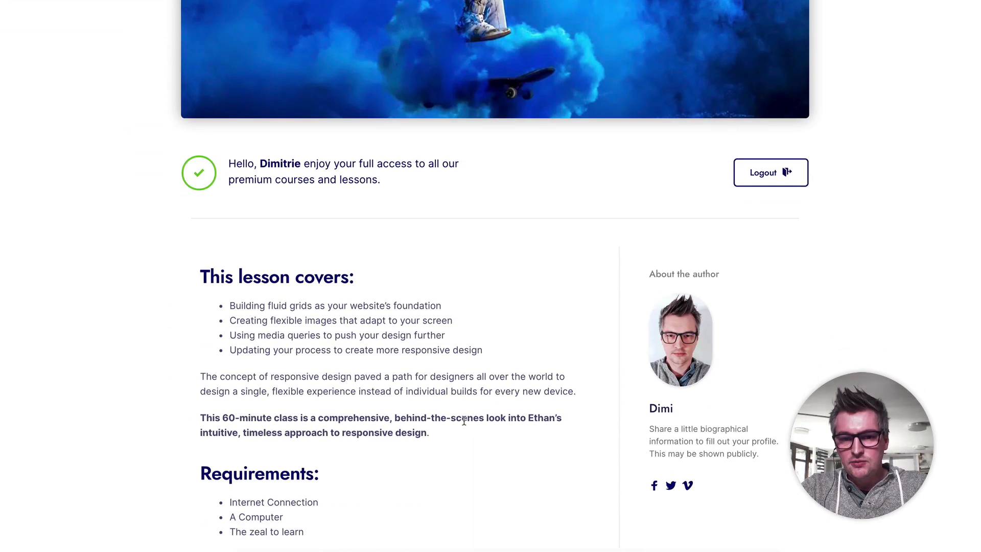
pyautogui.scroll(-5, 463, 420)
pyautogui.scroll(14, 464, 419)
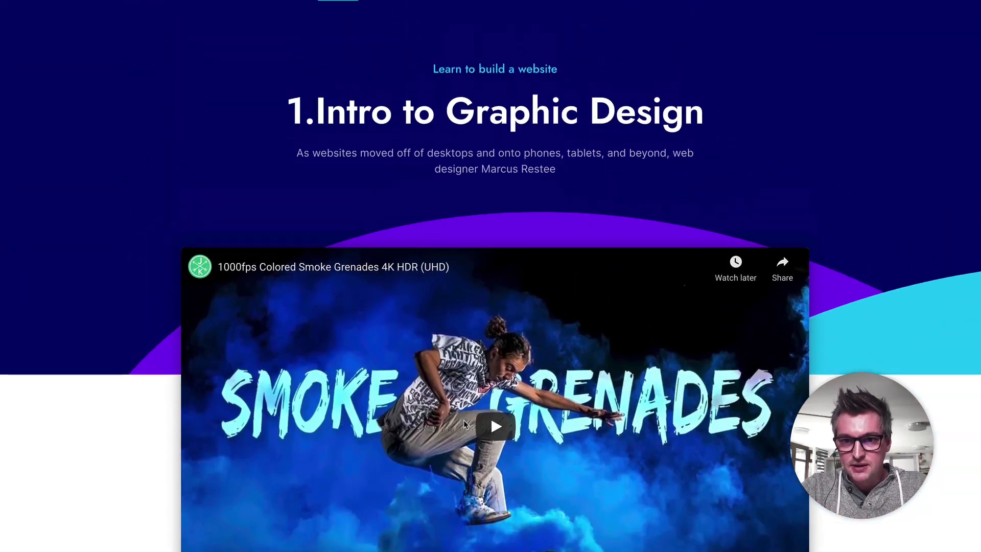
pyautogui.scroll(1, 464, 420)
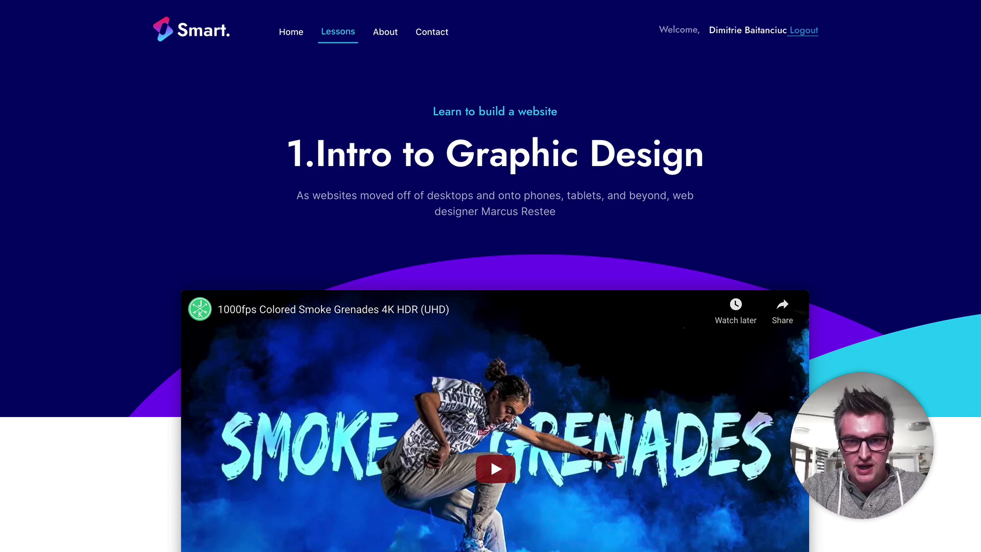
# Step: Go on to the following lesson, 2. What is Responsive Design?, and look through its member content
pyautogui.scroll(-6, 493, 286)
pyautogui.scroll(-8, 493, 286)
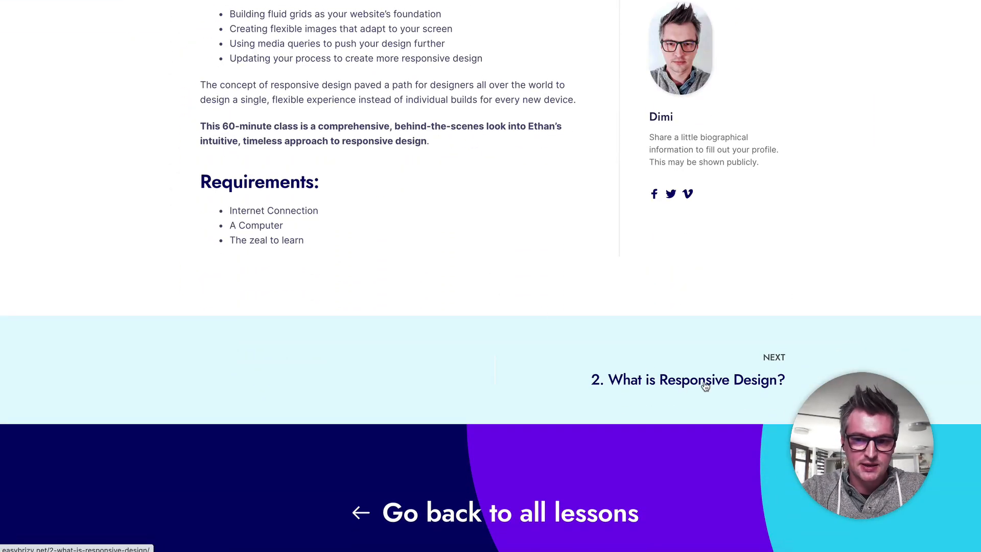
pyautogui.click(705, 385)
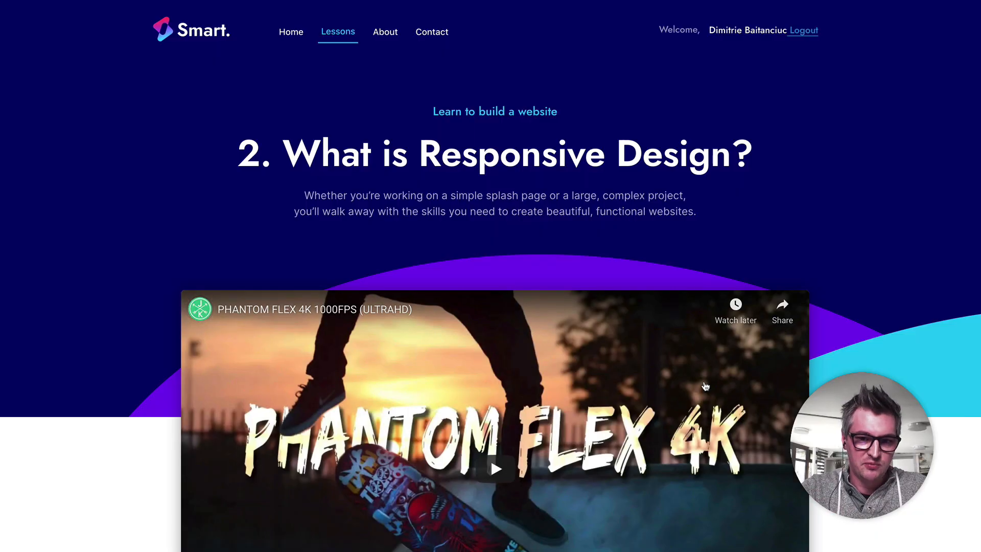
pyautogui.scroll(-6, 468, 231)
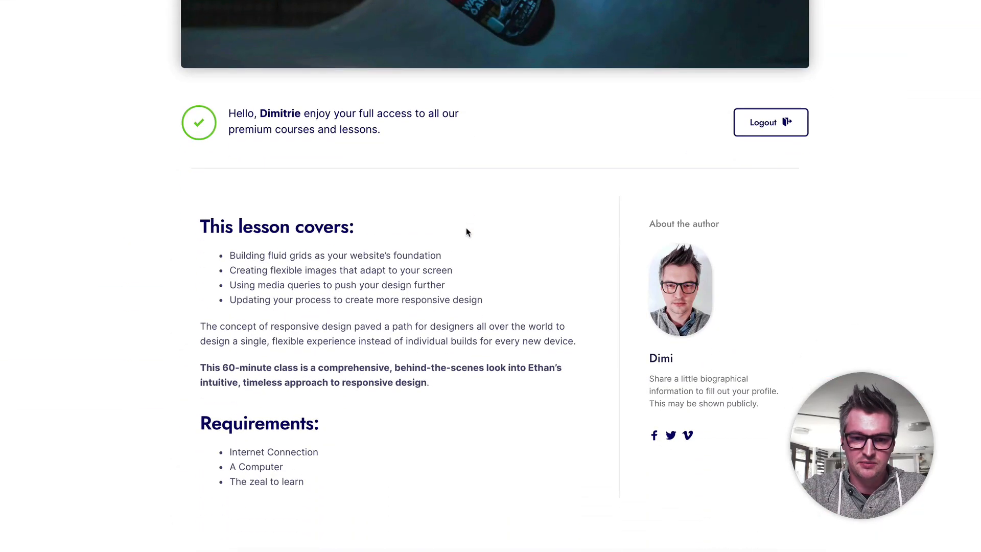
pyautogui.scroll(-4, 467, 232)
# Step: Continue to lesson 3. Step One: Fluid Grids and view its member video and details
pyautogui.click(697, 383)
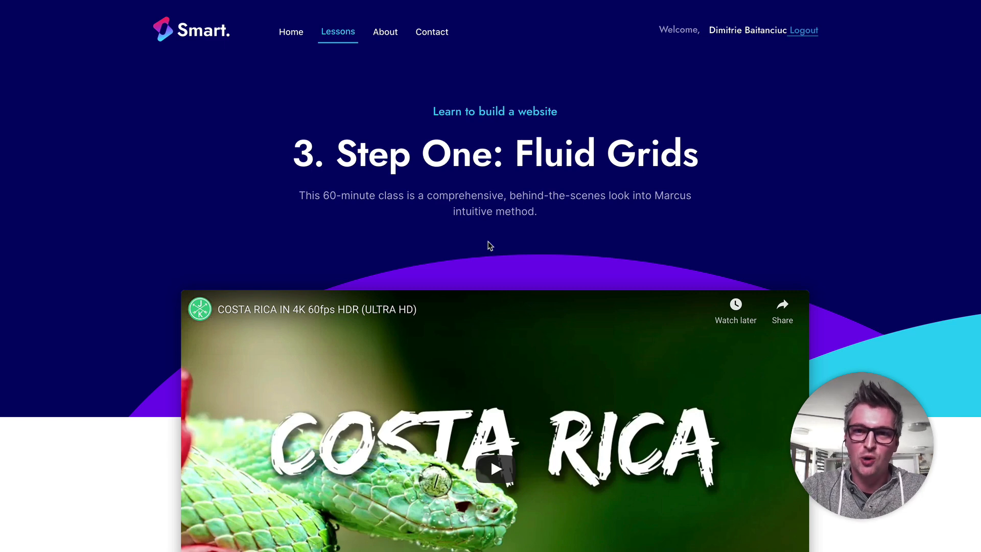
pyautogui.scroll(-3, 489, 246)
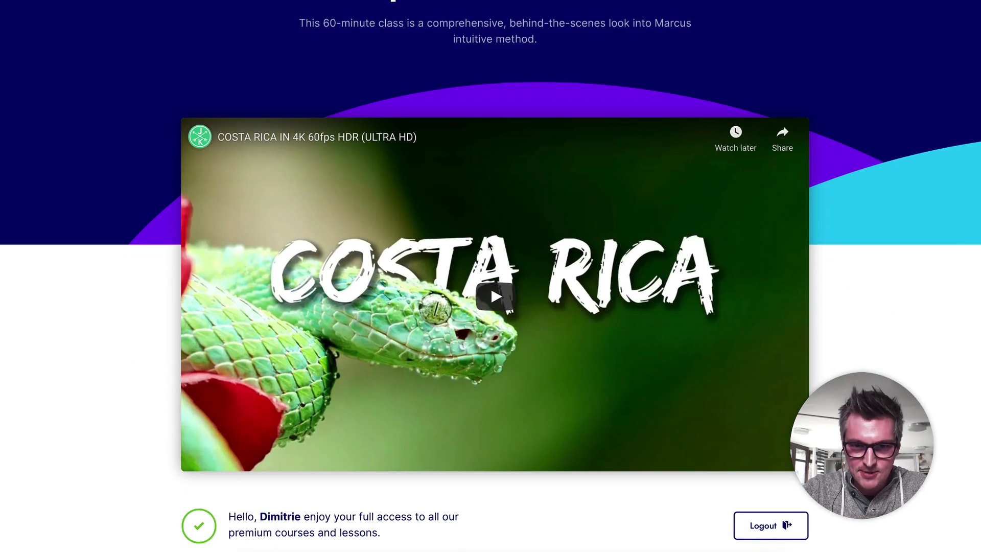
pyautogui.scroll(-2, 490, 246)
pyautogui.scroll(5, 489, 246)
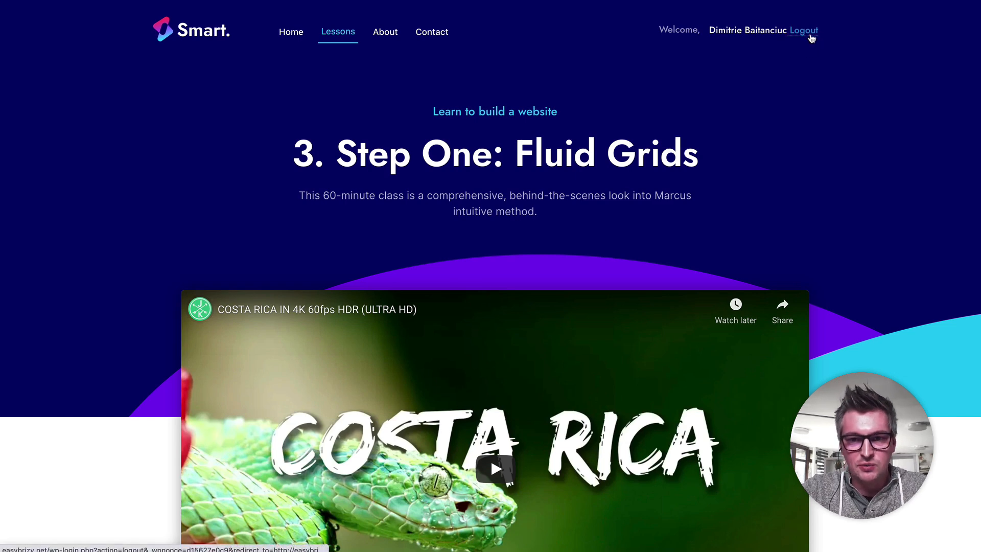
# Step: Log out of the site and reopen lesson 3. Step One: Fluid Grids to view its public version
pyautogui.click(803, 31)
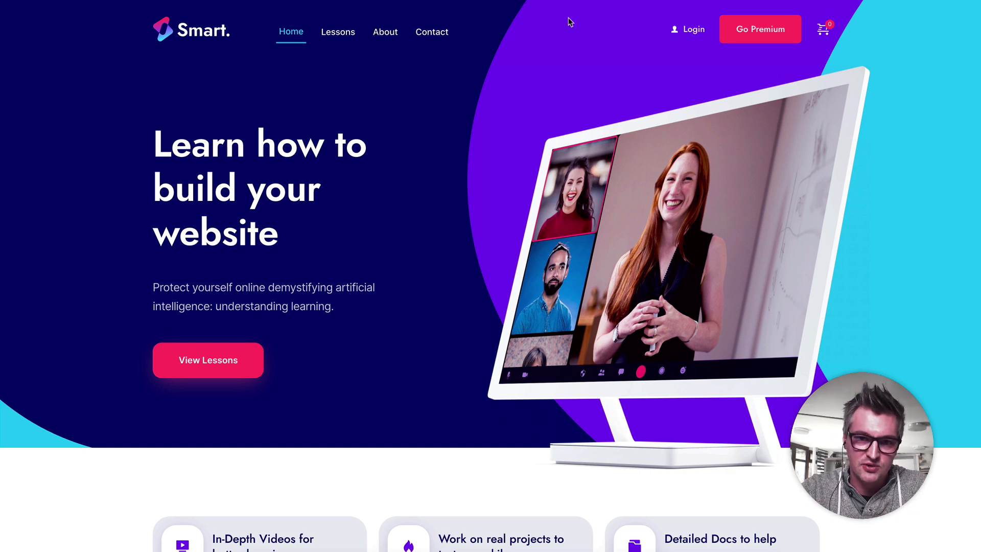
pyautogui.click(333, 34)
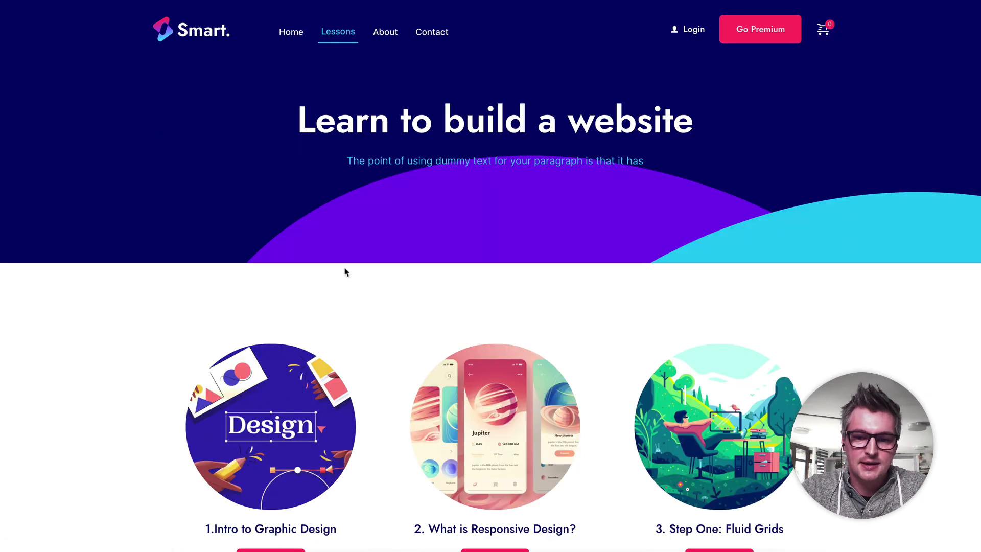
pyautogui.click(654, 433)
pyautogui.scroll(-4, 653, 433)
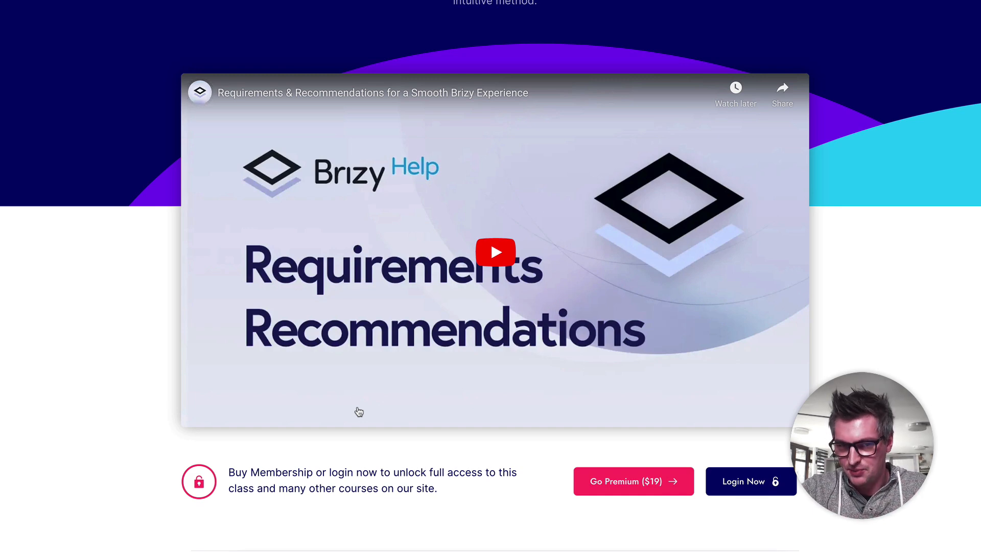
pyautogui.scroll(4, 356, 409)
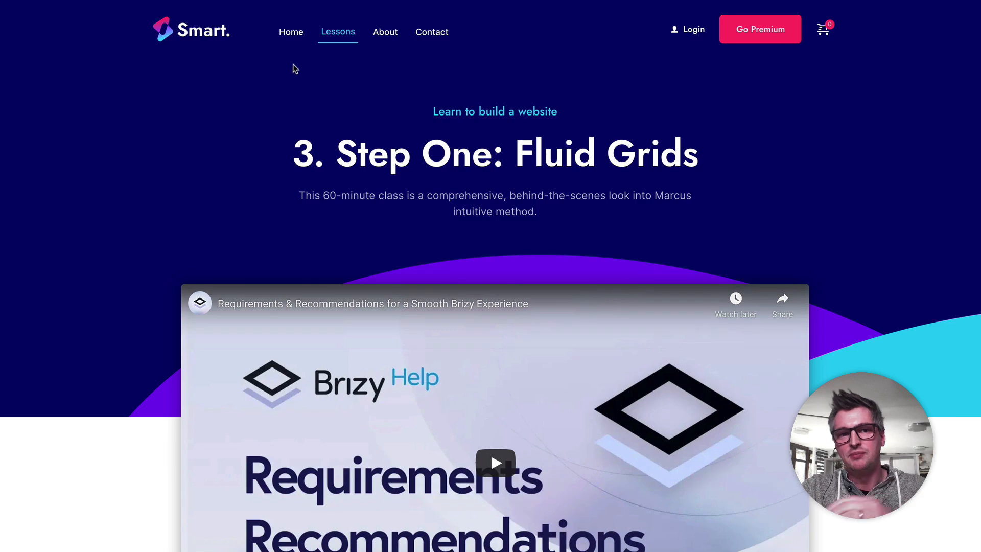
# Step: Return to the site's Home page, and switch to the WordPress dashboard to view the installed plugins
pyautogui.click(291, 30)
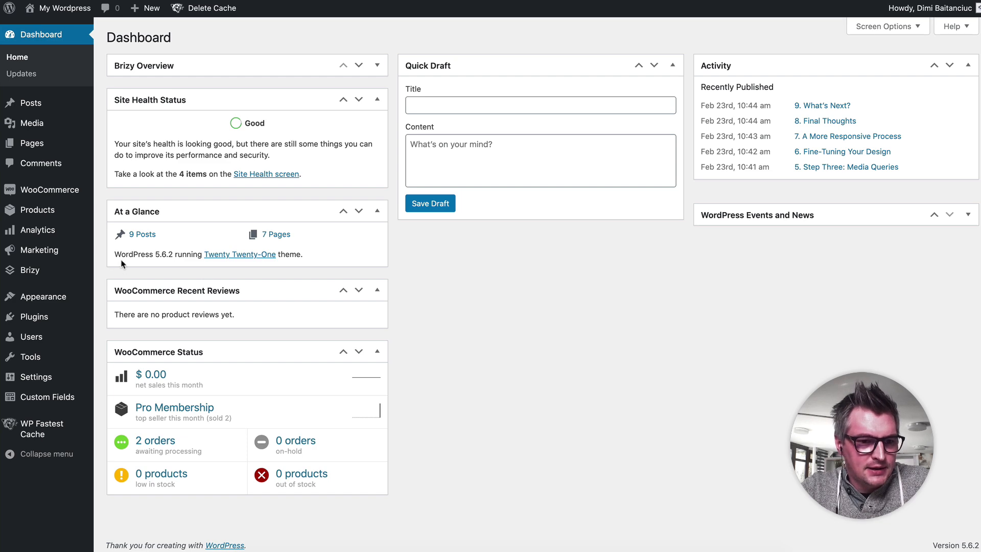
pyautogui.click(45, 319)
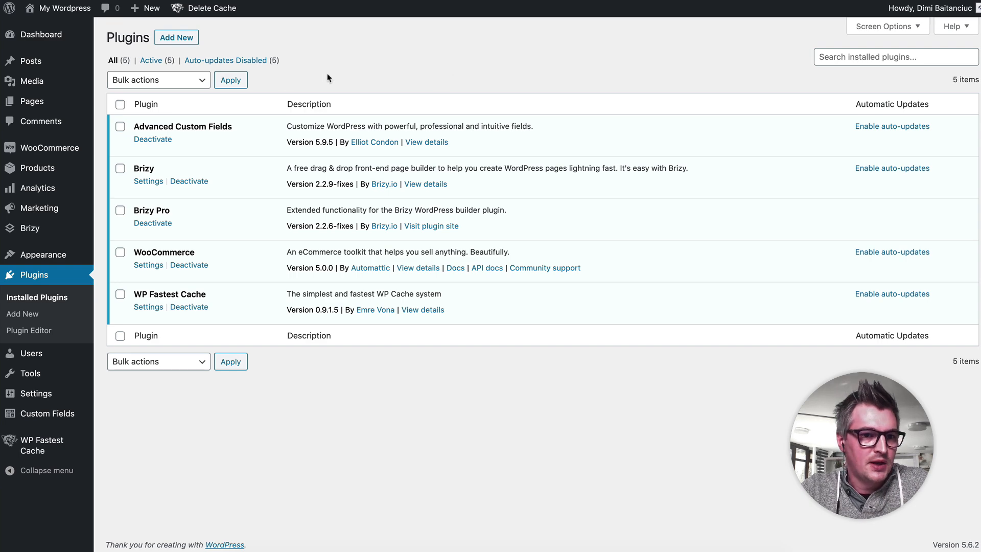
# Step: View the list of lesson posts and the post categories, including Learn to build a website
pyautogui.click(54, 63)
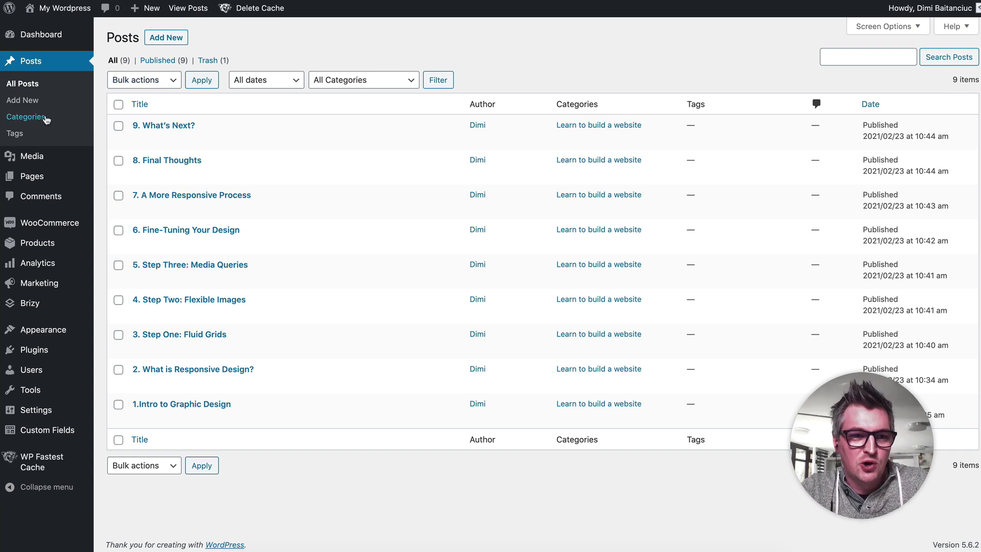
pyautogui.click(46, 118)
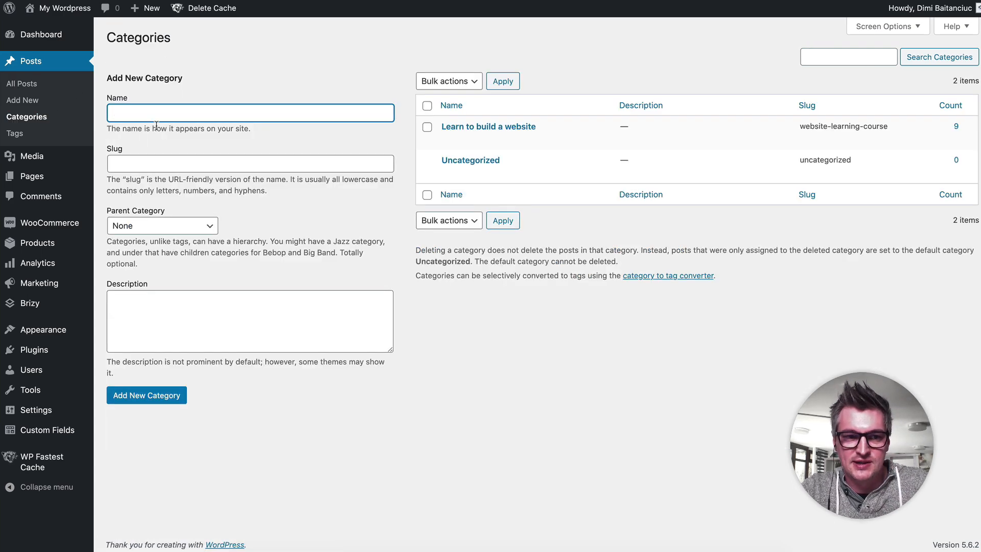
pyautogui.click(615, 68)
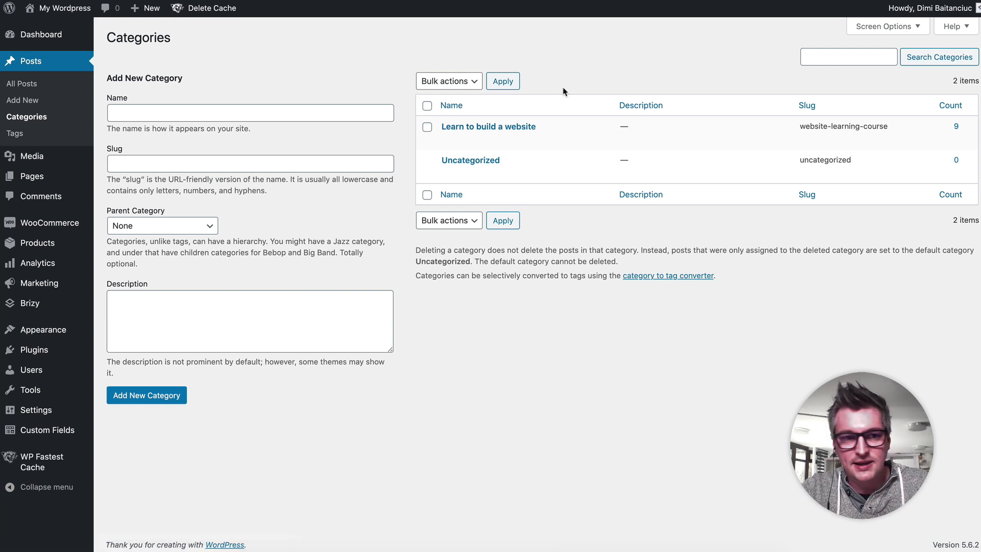
# Step: Open the 1.Intro to Graphic Design post from all posts and review its lesson text, featured image, and free and PRO video link fields
pyautogui.click(33, 86)
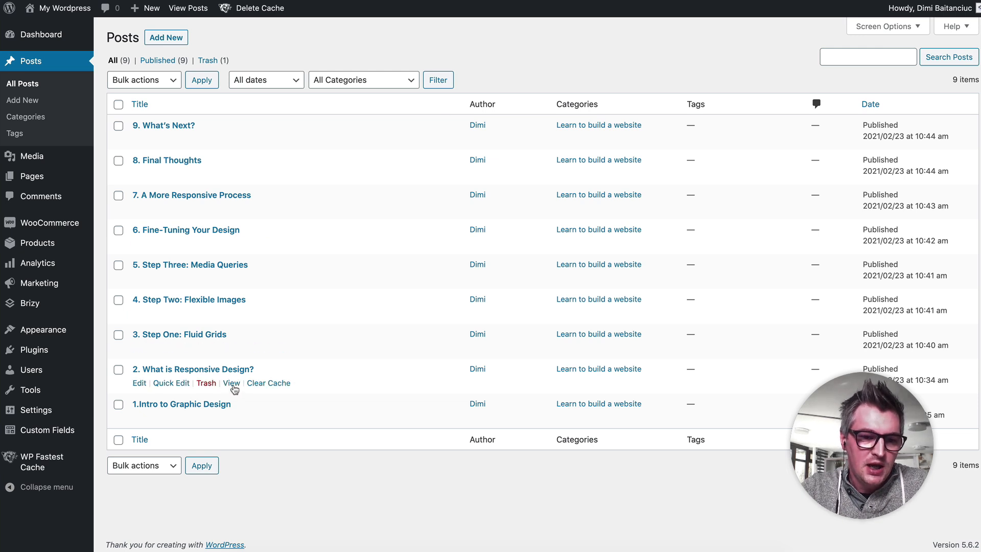
pyautogui.click(211, 404)
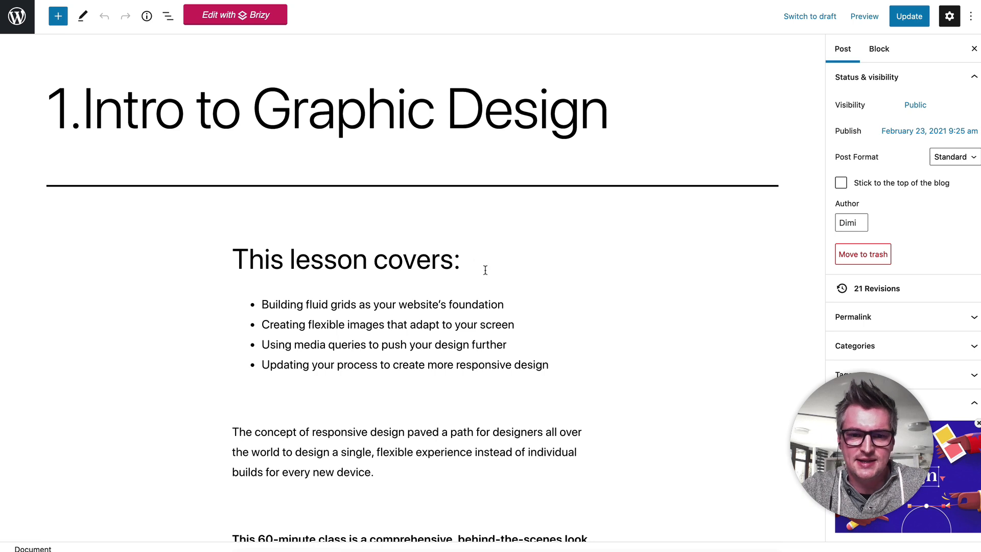
pyautogui.scroll(-3, 485, 270)
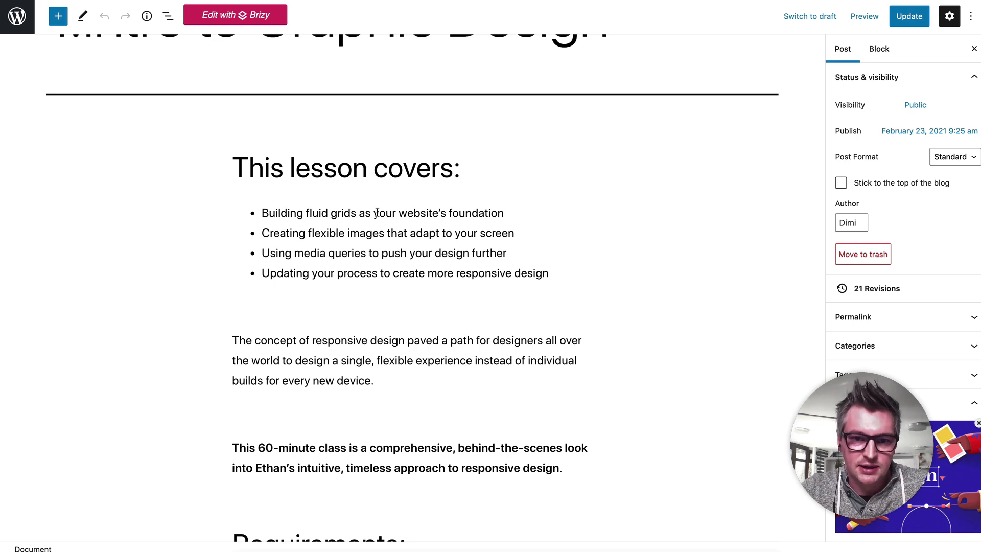
pyautogui.scroll(-10, 449, 219)
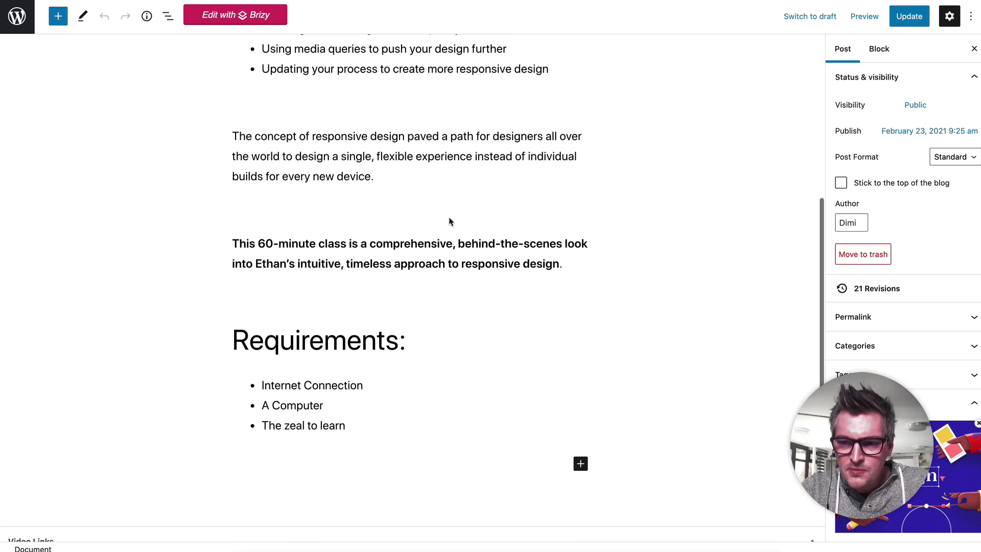
pyautogui.scroll(-3, 834, 323)
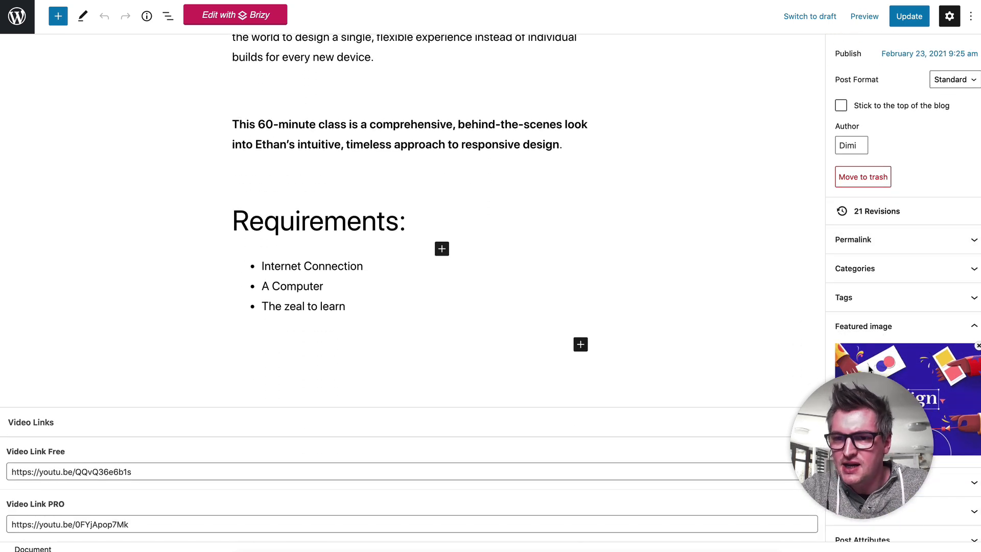
pyautogui.scroll(2, 881, 312)
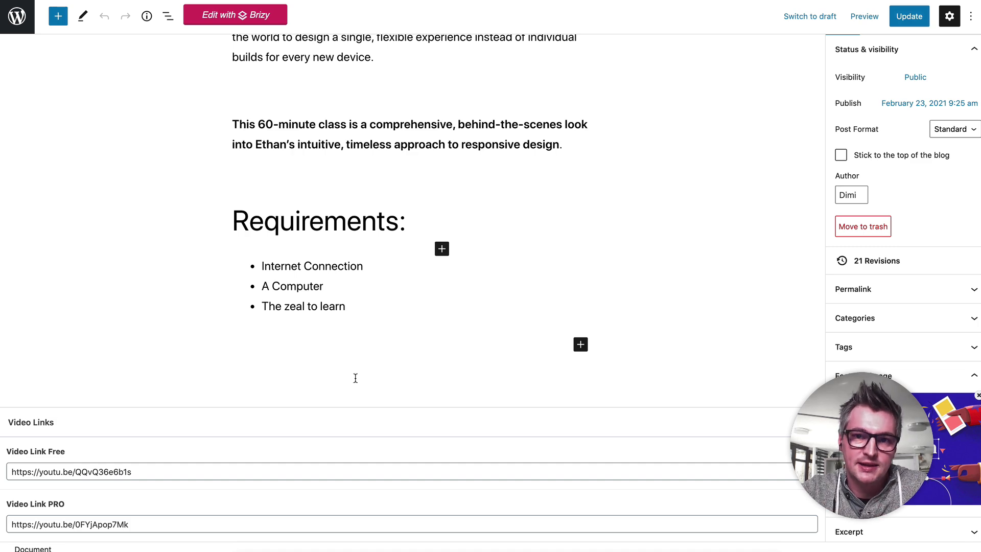
pyautogui.scroll(10, 355, 378)
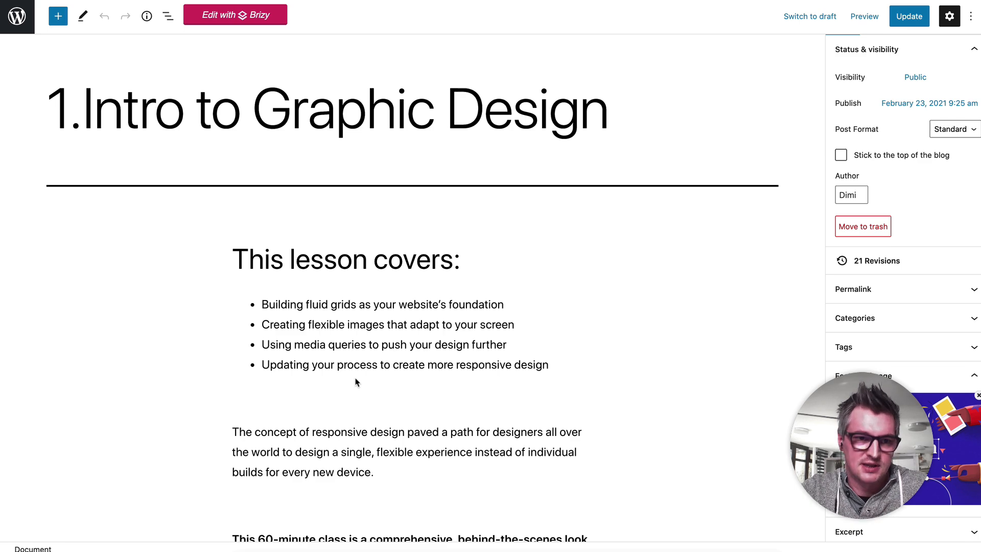
# Step: Leave the lesson post and revisit the post categories page
pyautogui.click(16, 16)
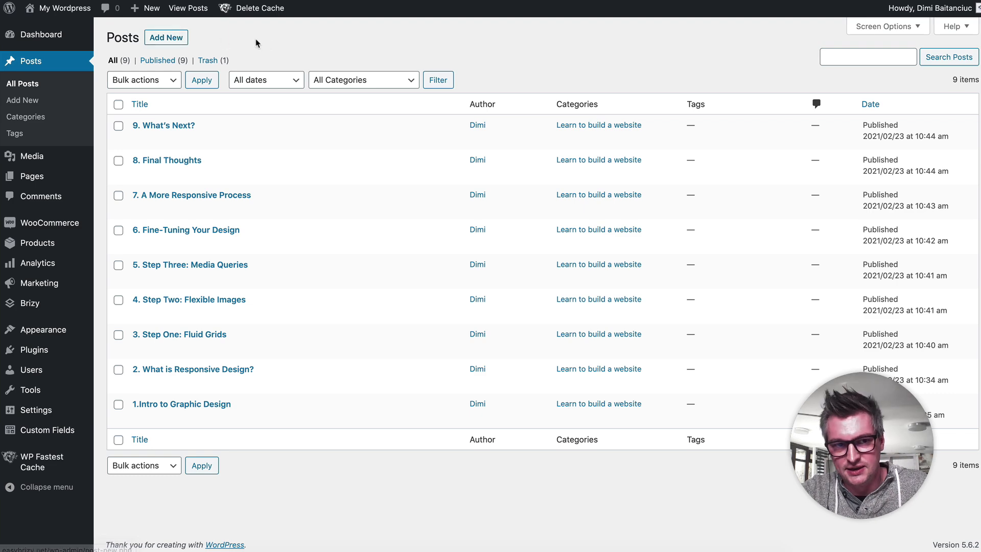
pyautogui.click(41, 119)
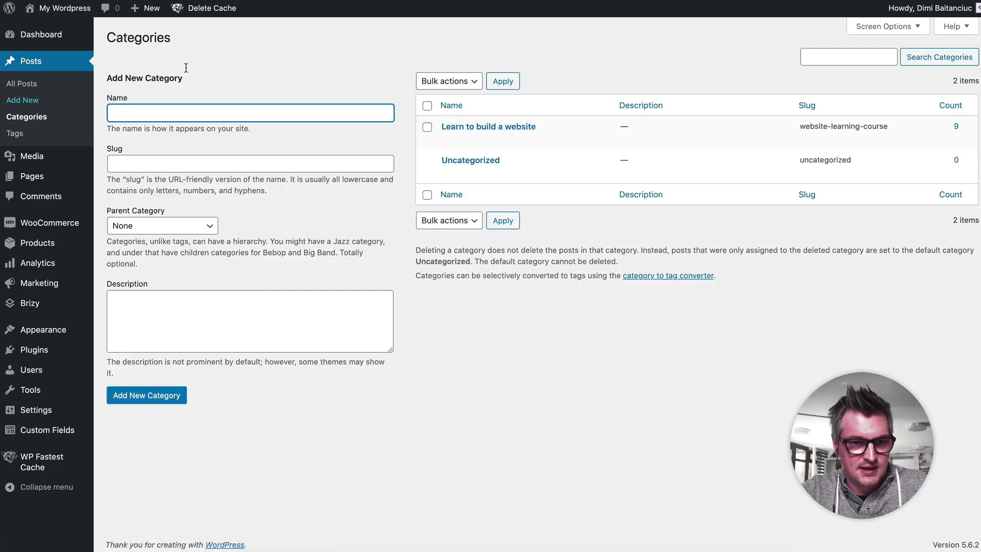
pyautogui.click(429, 61)
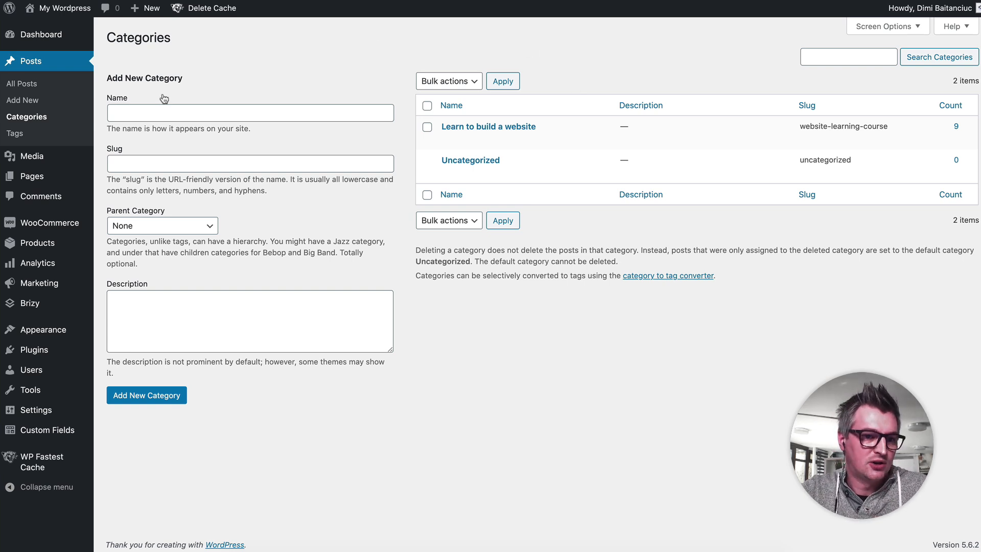
# Step: View the WooCommerce home page, then open the Pro Membership product and review its product data and pricing
pyautogui.moveTo(46, 226)
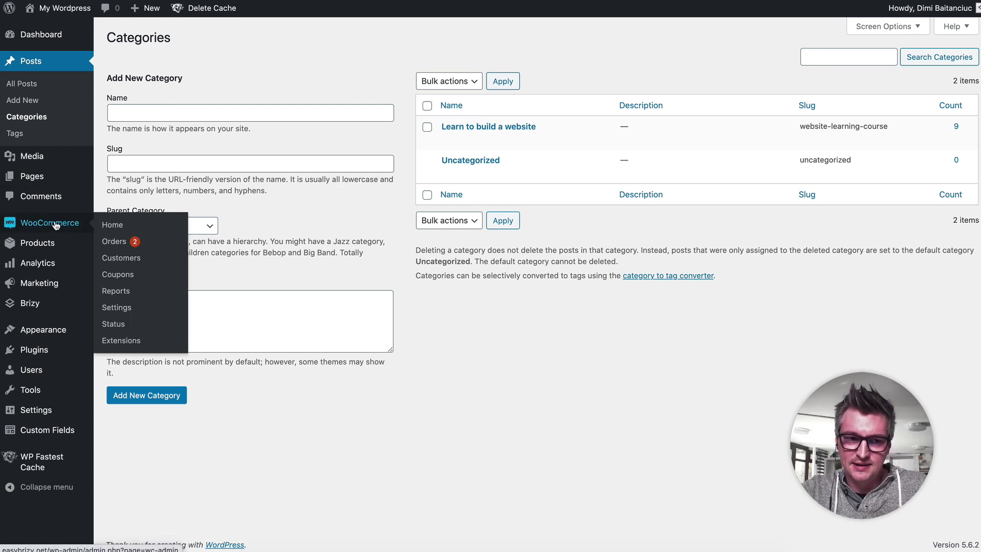
pyautogui.click(56, 225)
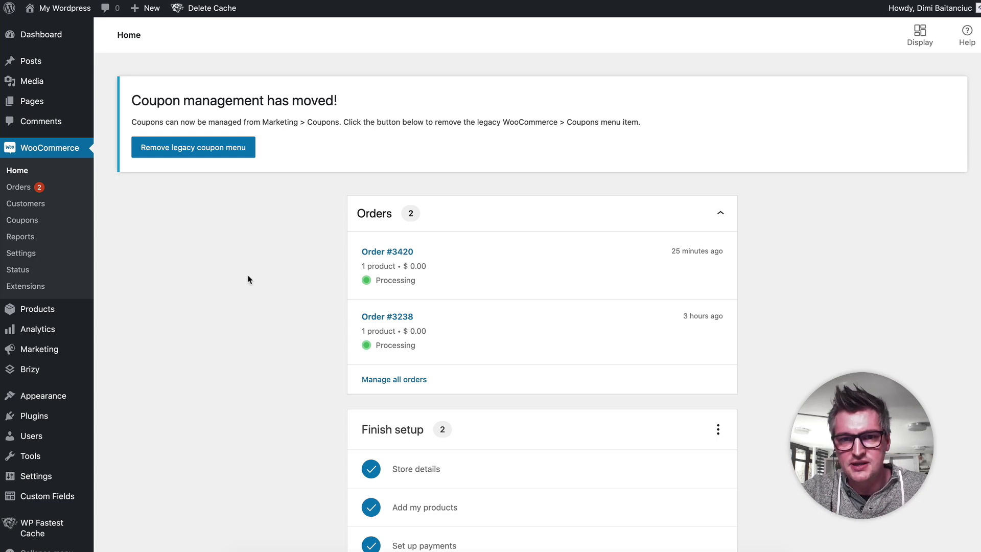
pyautogui.click(39, 310)
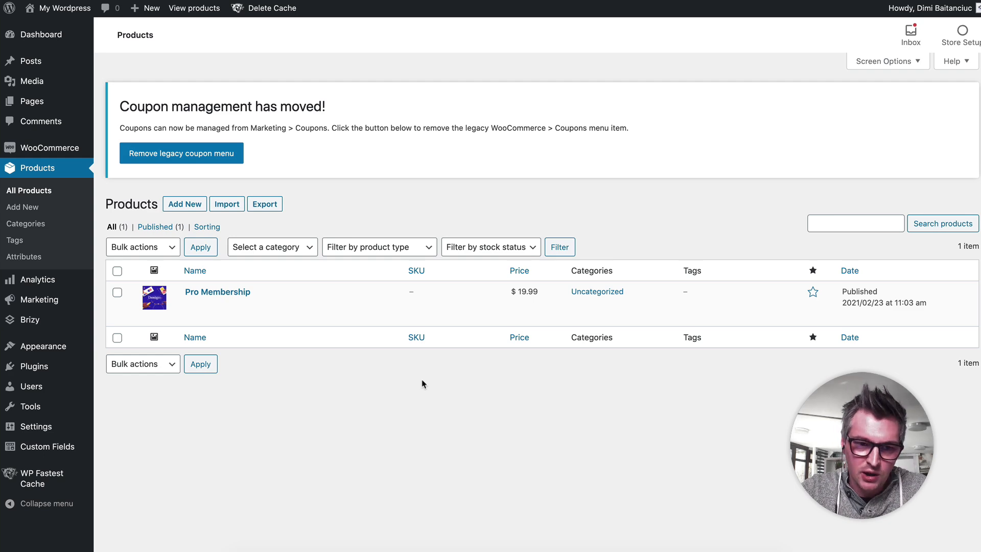
pyautogui.click(218, 294)
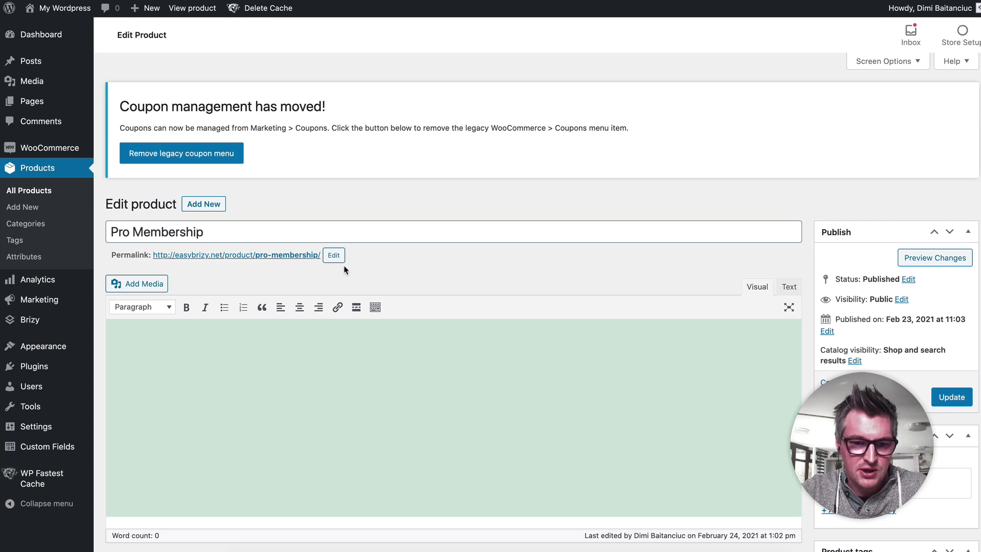
pyautogui.scroll(-5, 344, 270)
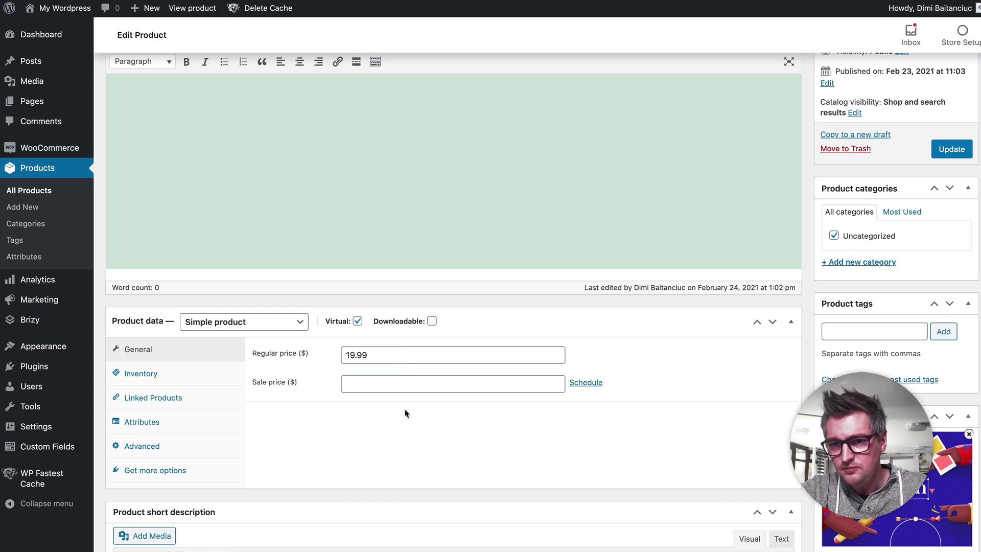
pyautogui.scroll(5, 404, 408)
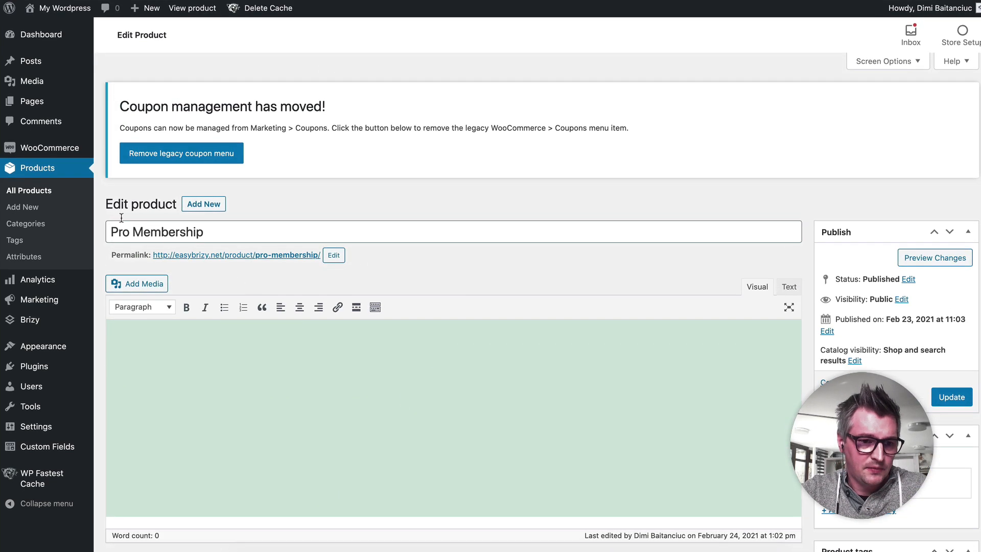
# Step: View the Brizy settings and templates, and open the Single Lesson template in the Brizy editor
pyautogui.moveTo(38, 320)
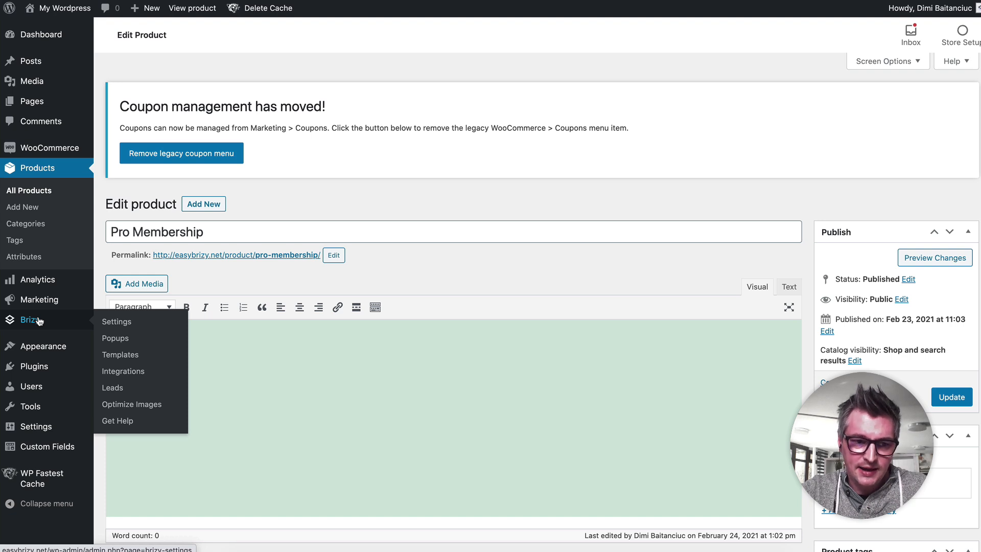
pyautogui.click(38, 320)
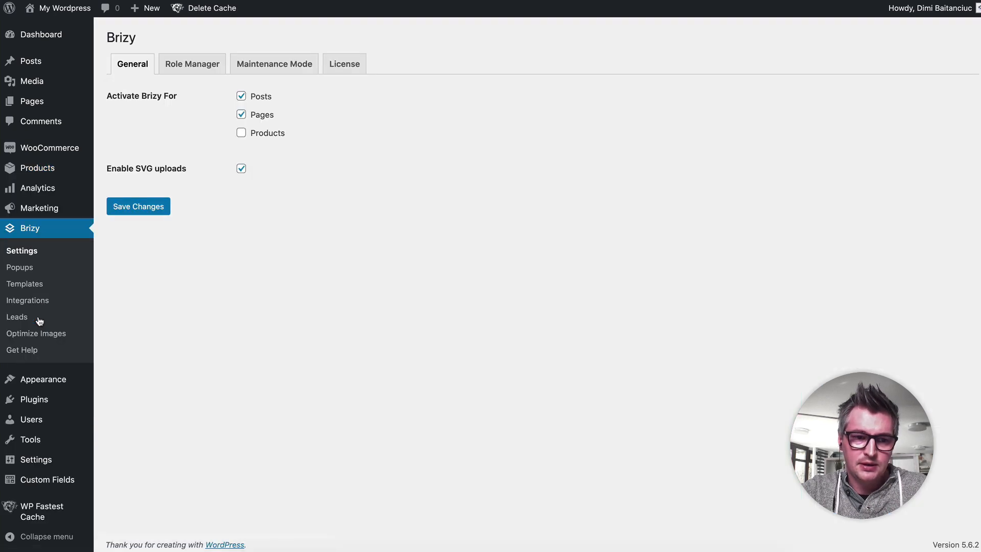
pyautogui.click(47, 284)
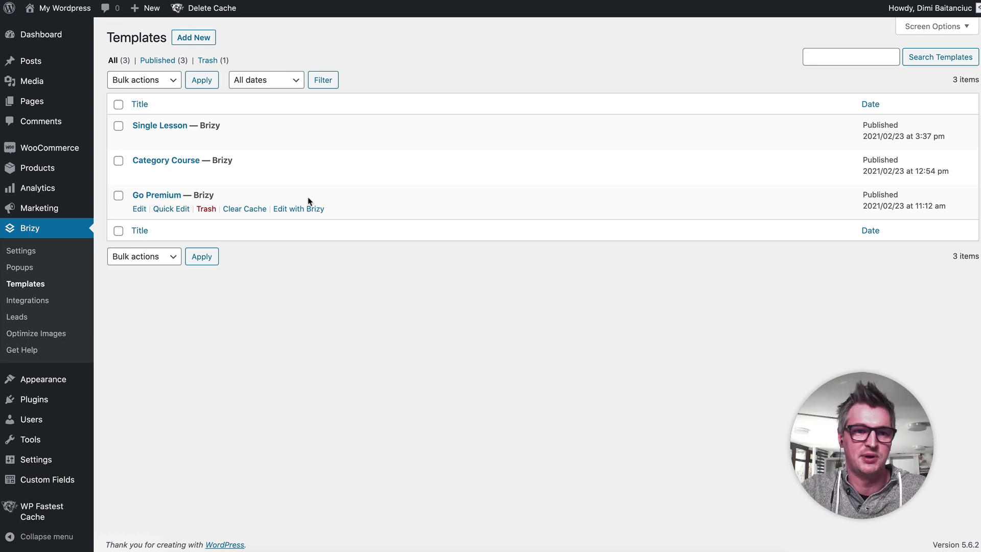
pyautogui.click(172, 127)
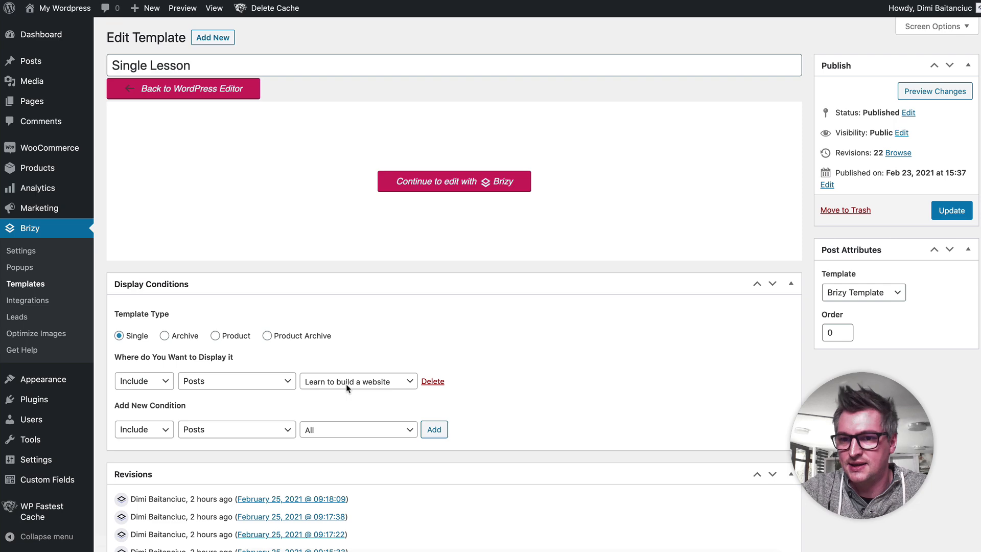
pyautogui.click(457, 189)
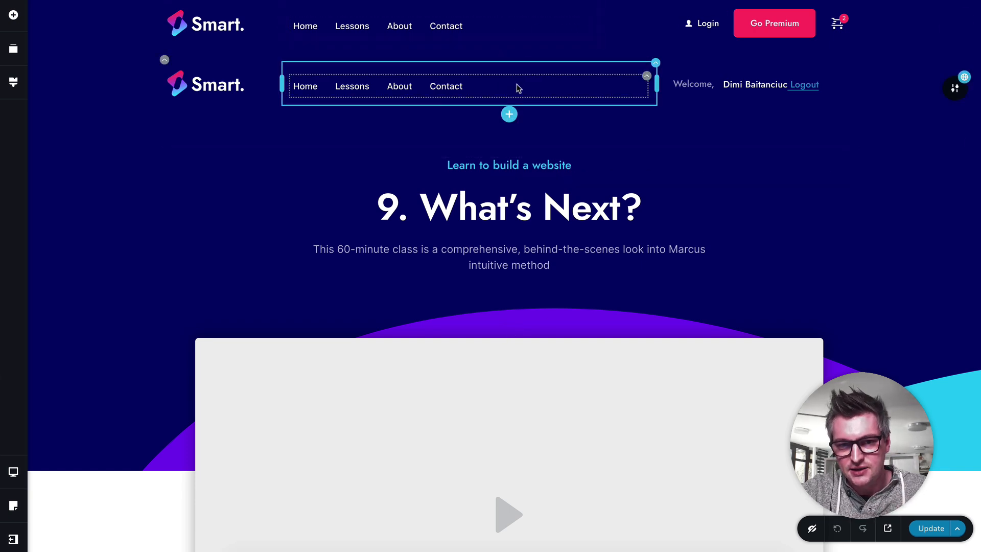
# Step: Look through the Single Lesson template's headers, free and member video sections, lesson content, author details and post navigation
pyautogui.scroll(-2, 597, 263)
pyautogui.scroll(-6, 596, 262)
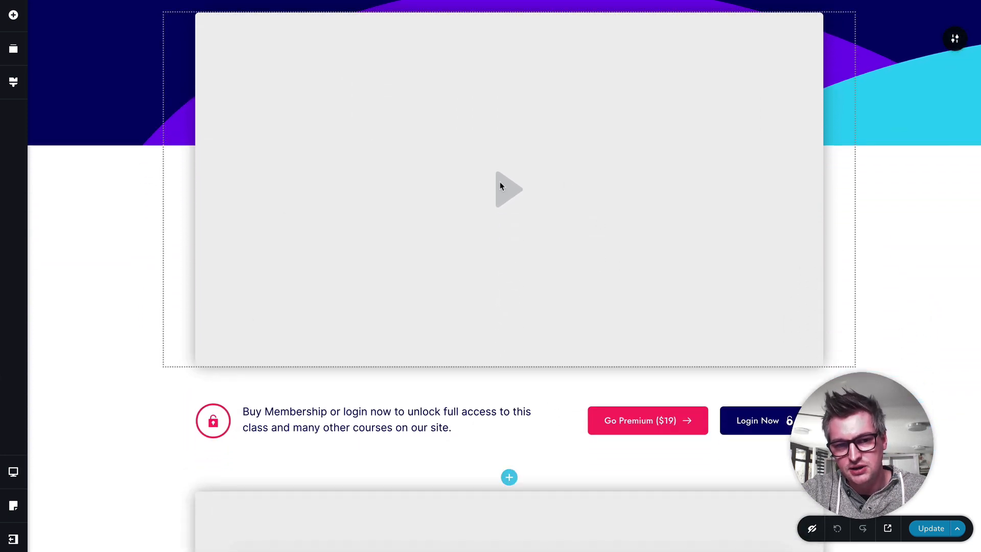
pyautogui.scroll(-7, 501, 186)
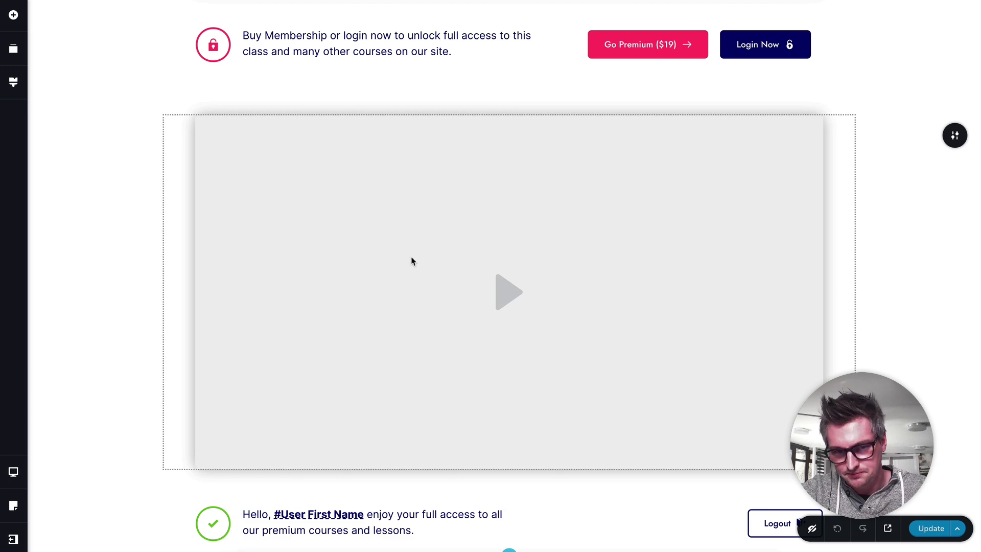
pyautogui.scroll(-14, 413, 261)
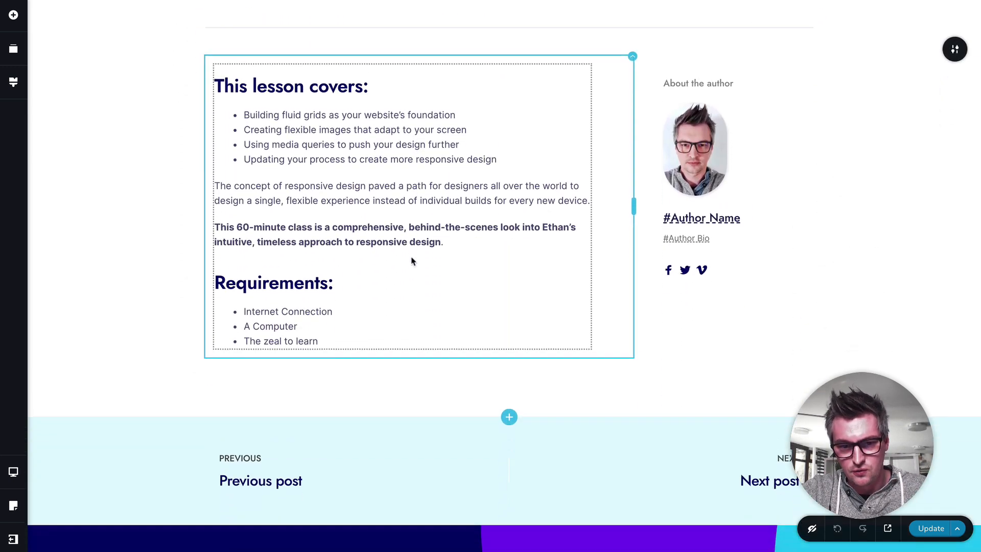
pyautogui.scroll(15, 413, 261)
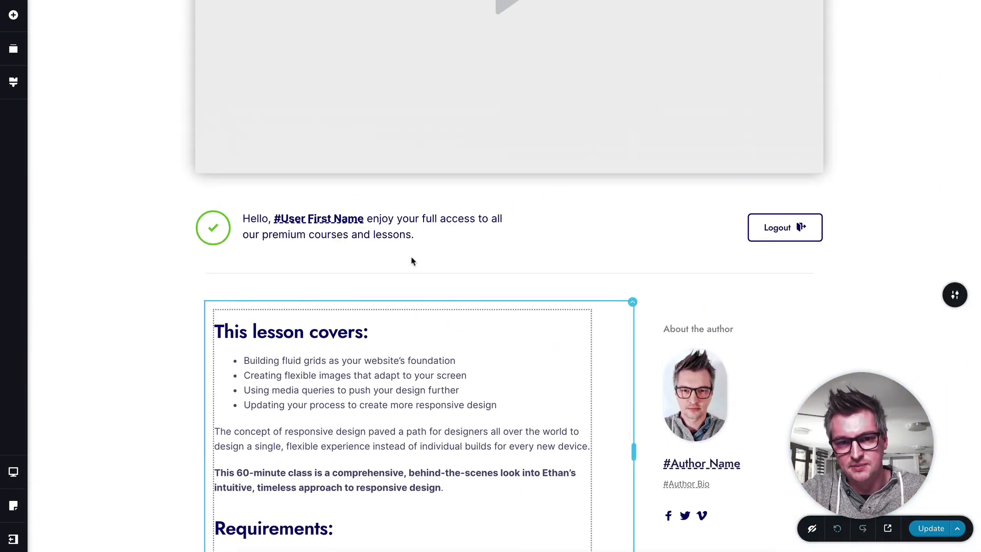
pyautogui.scroll(12, 413, 261)
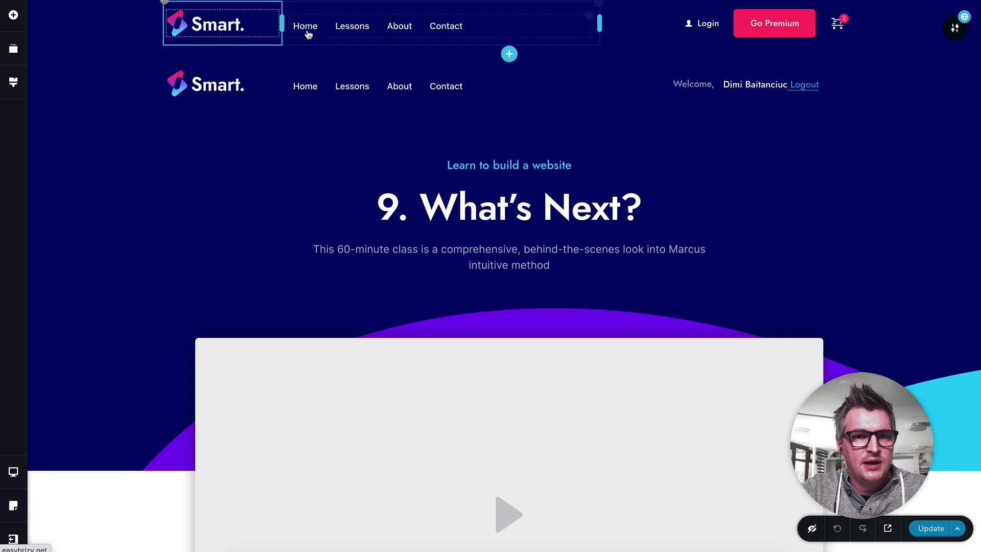
# Step: Inspect the logged-out header's menu and the Login button's popup link, viewing the Account Sign-in popup before returning to the template
pyautogui.click(345, 29)
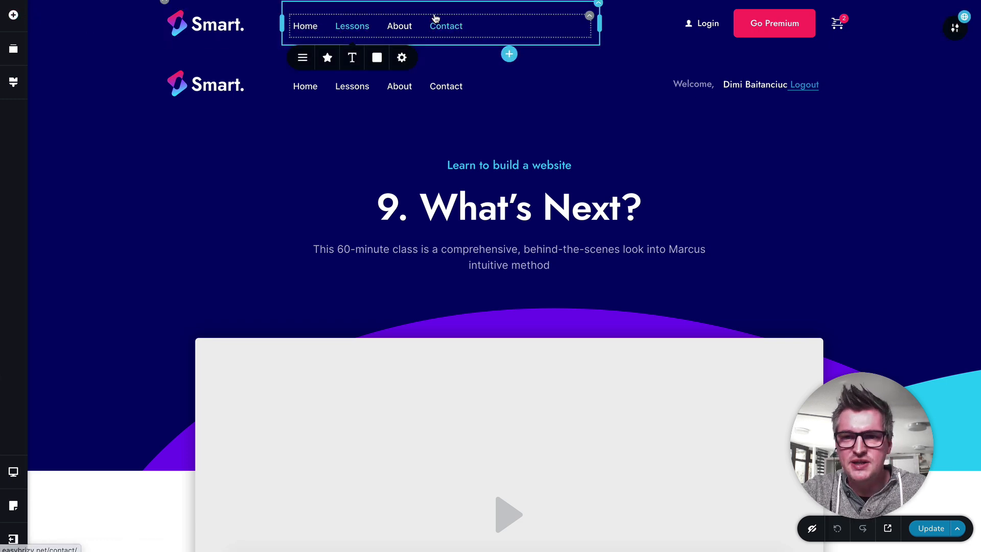
pyautogui.click(709, 23)
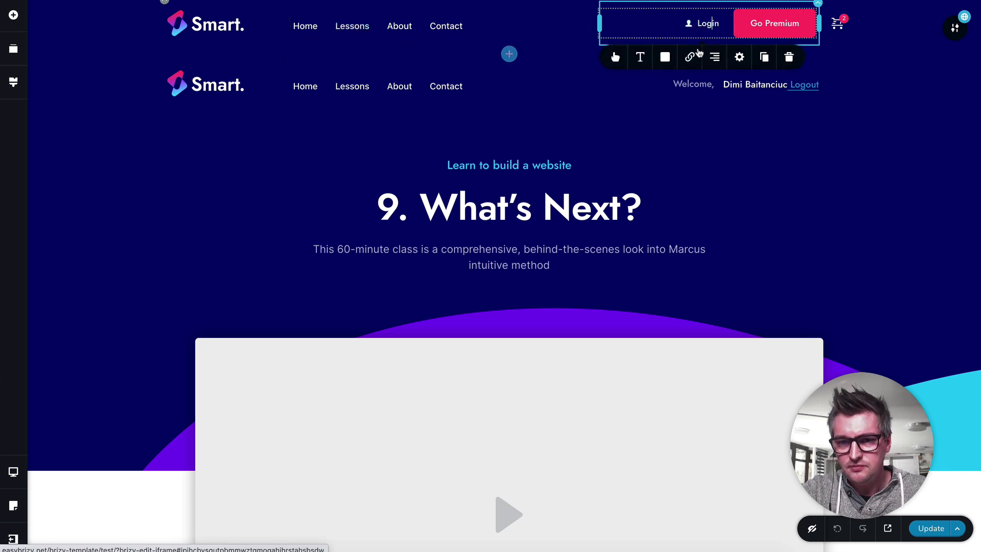
pyautogui.click(693, 58)
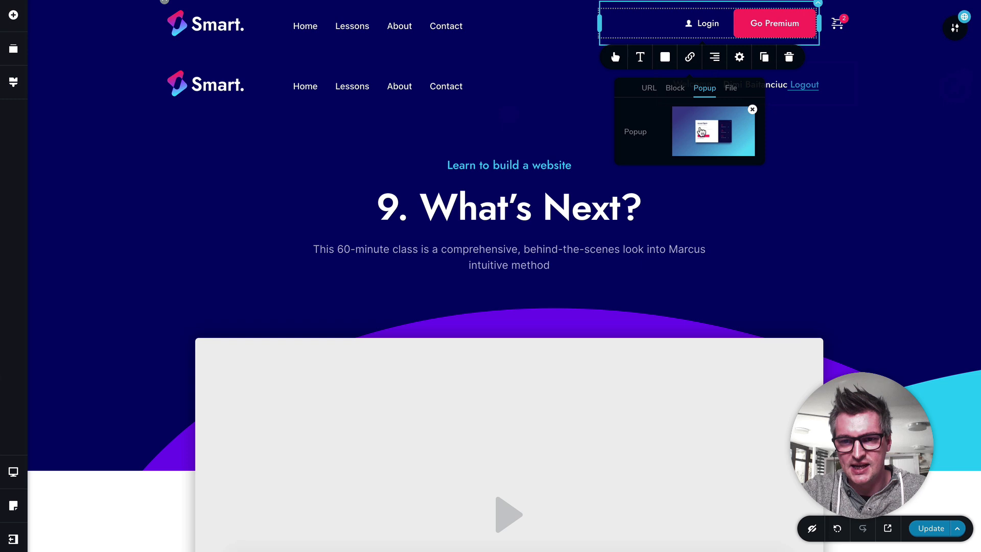
pyautogui.click(708, 138)
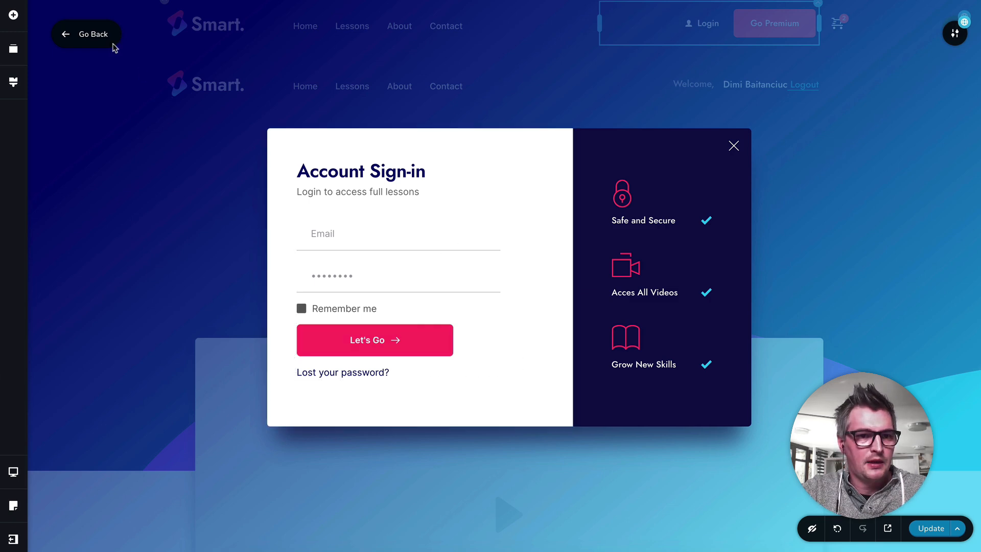
pyautogui.click(98, 34)
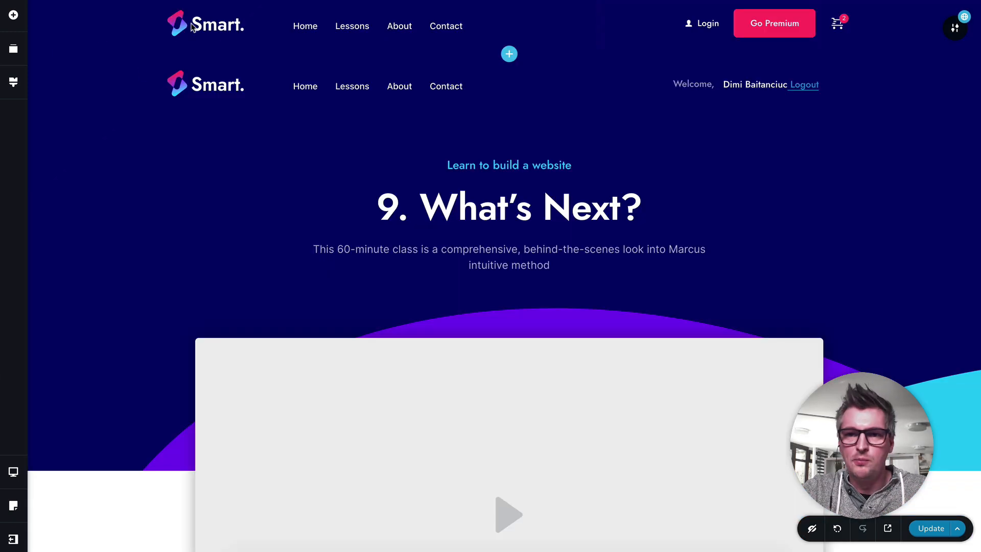
# Step: Inspect the Go Premium button's URL link and the cart element in the logged-out header
pyautogui.click(770, 32)
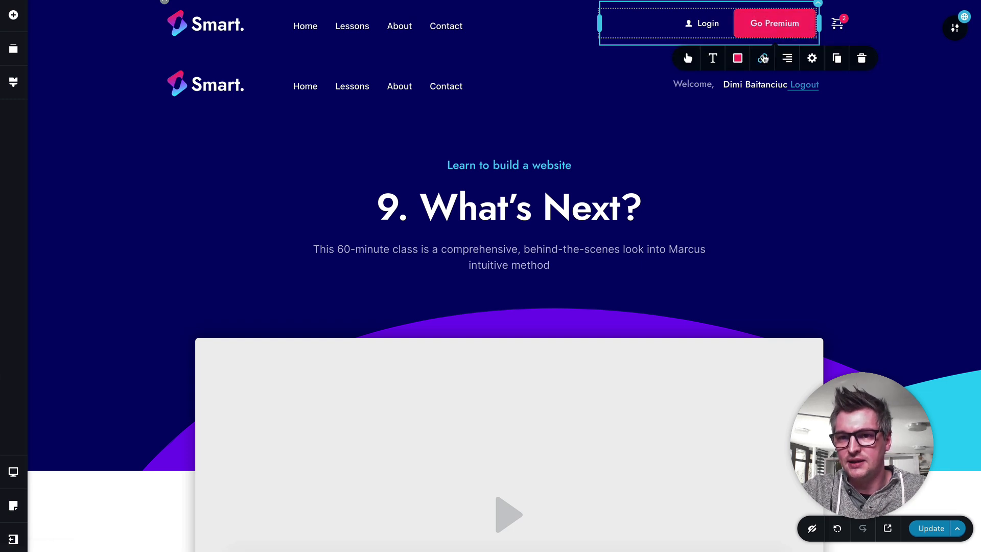
pyautogui.click(762, 58)
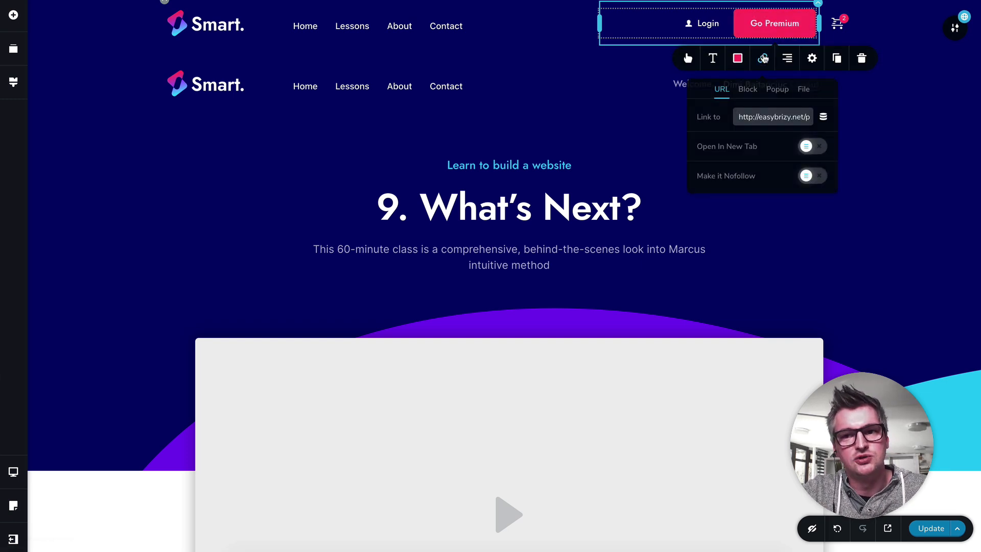
pyautogui.click(858, 100)
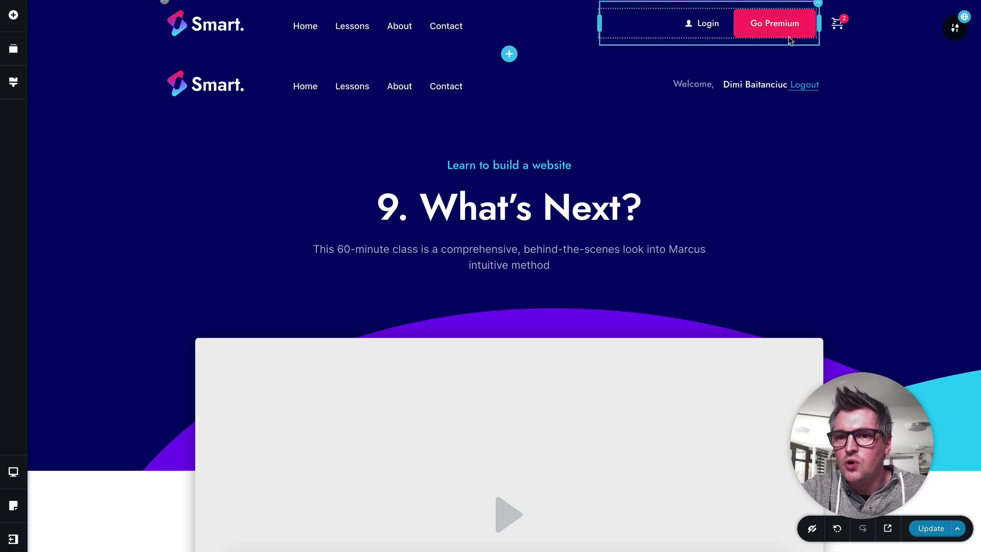
pyautogui.click(840, 31)
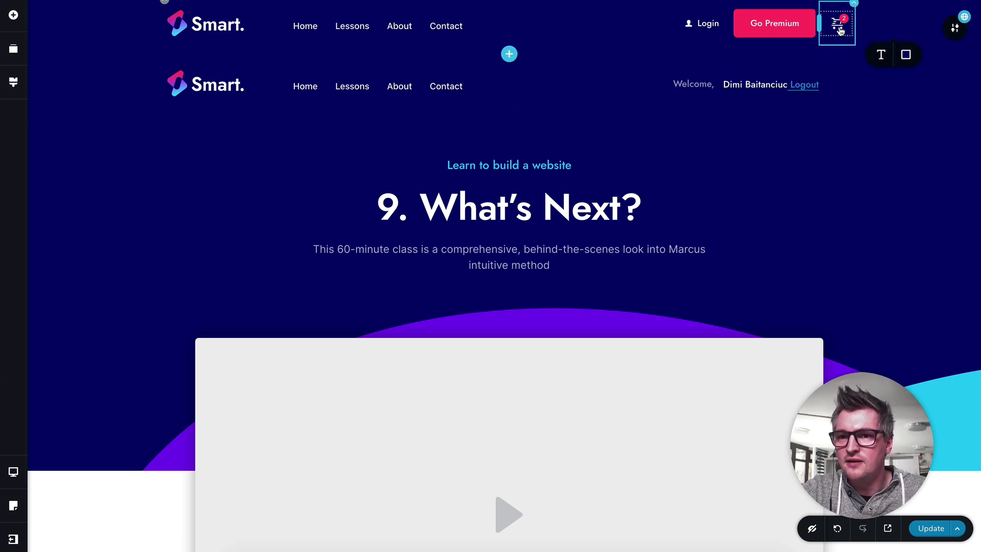
pyautogui.click(856, 109)
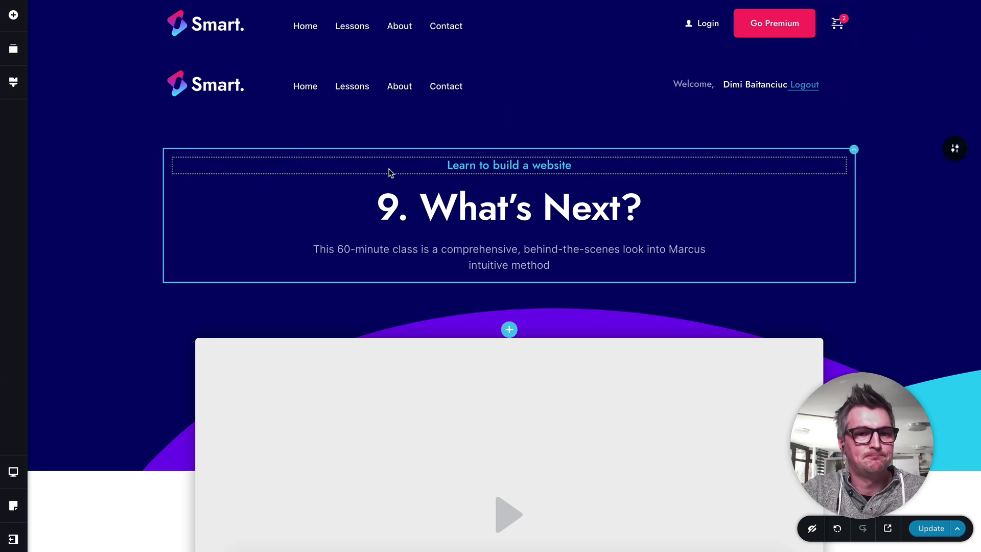
# Step: Review the lesson's category, title and excerpt area, and view the post elements available for adding
pyautogui.scroll(-2, 389, 125)
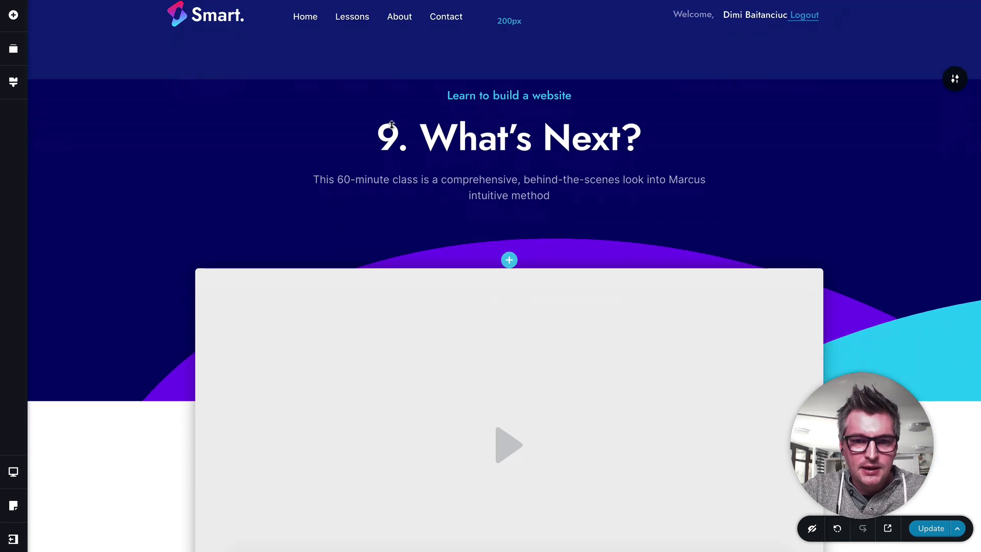
pyautogui.scroll(1, 516, 113)
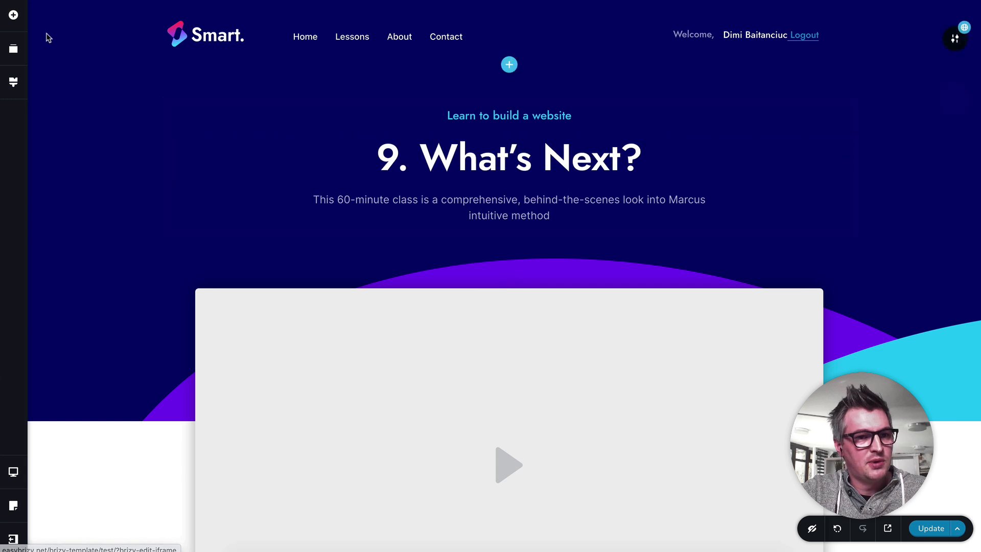
pyautogui.click(14, 15)
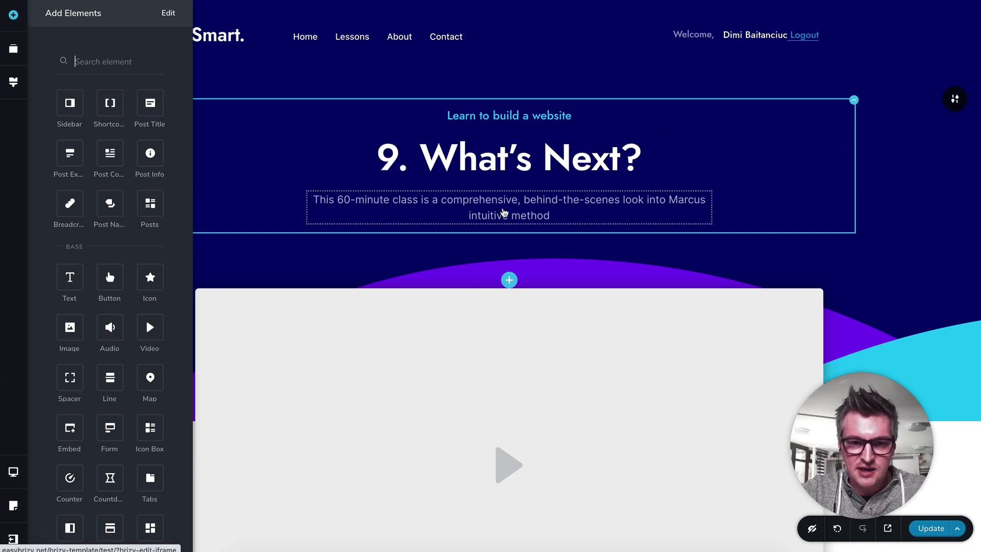
pyautogui.scroll(-5, 550, 292)
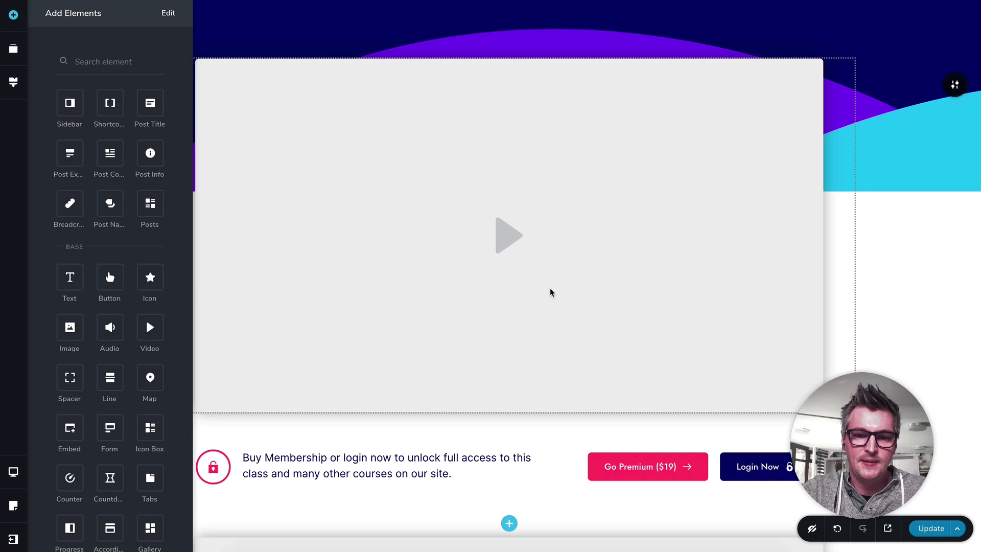
# Step: Inspect the first video's settings and choose Video Link Free as its dynamic link source
pyautogui.click(517, 233)
pyautogui.scroll(-2, 518, 233)
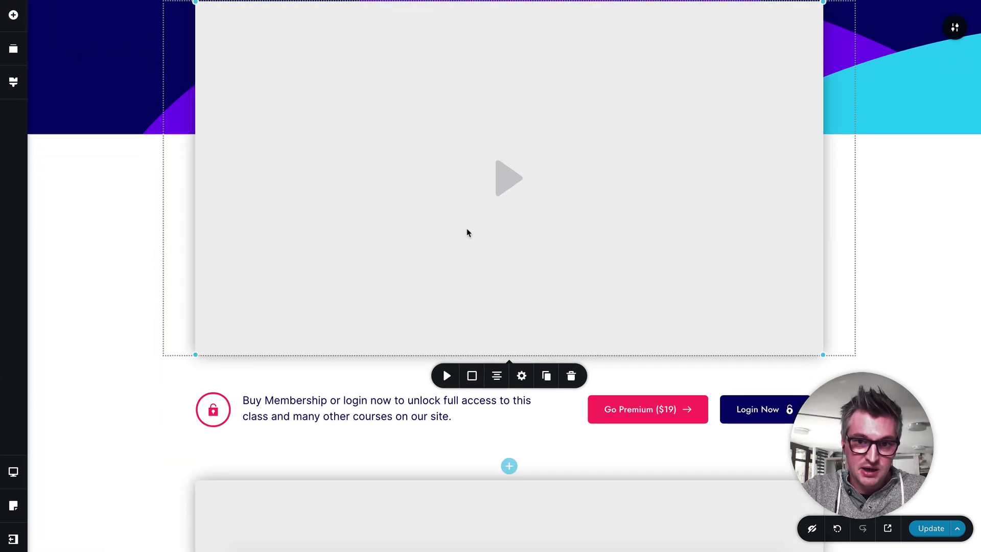
pyautogui.scroll(2, 466, 230)
pyautogui.scroll(-2, 463, 349)
pyautogui.scroll(-1, 463, 353)
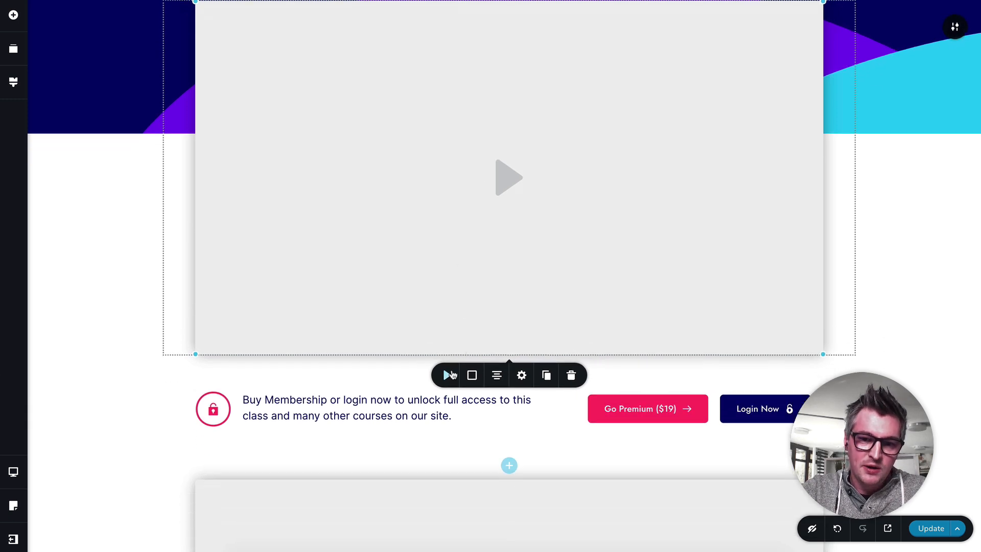
pyautogui.click(446, 375)
pyautogui.scroll(-1, 450, 375)
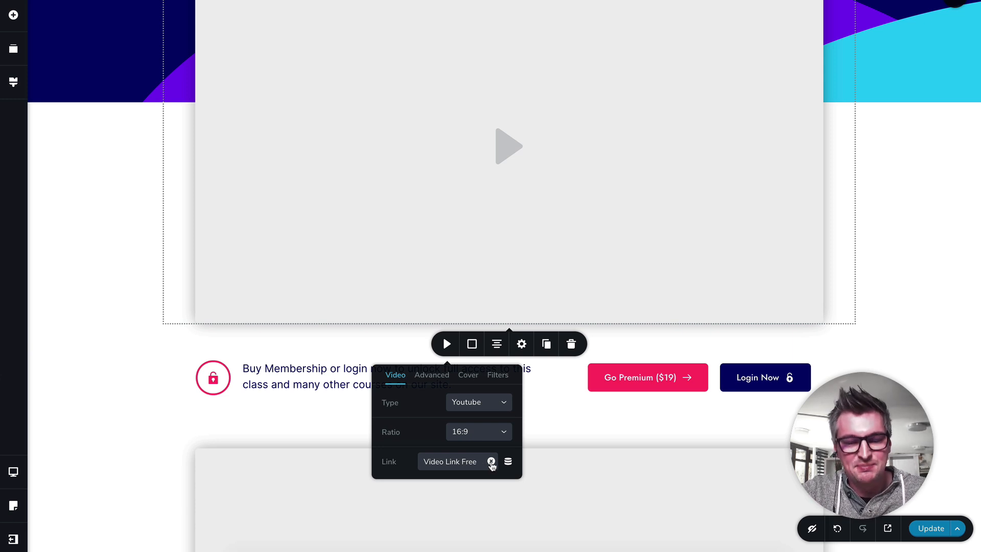
pyautogui.click(508, 462)
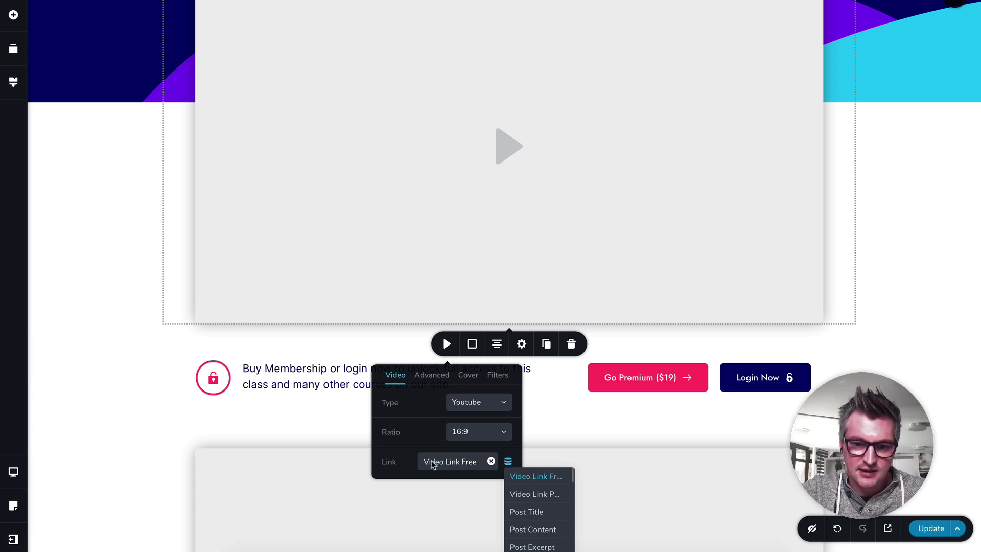
pyautogui.click(522, 477)
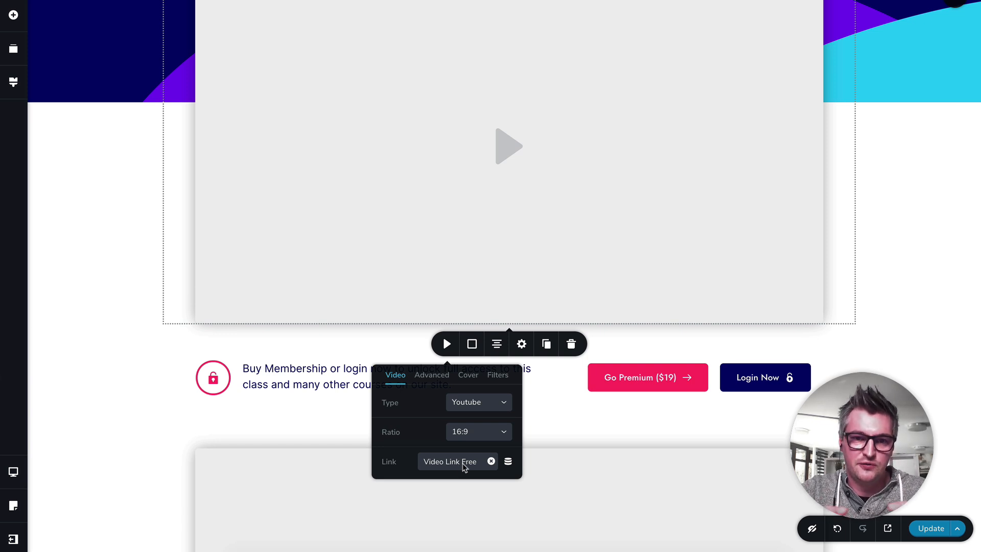
pyautogui.scroll(-2, 400, 372)
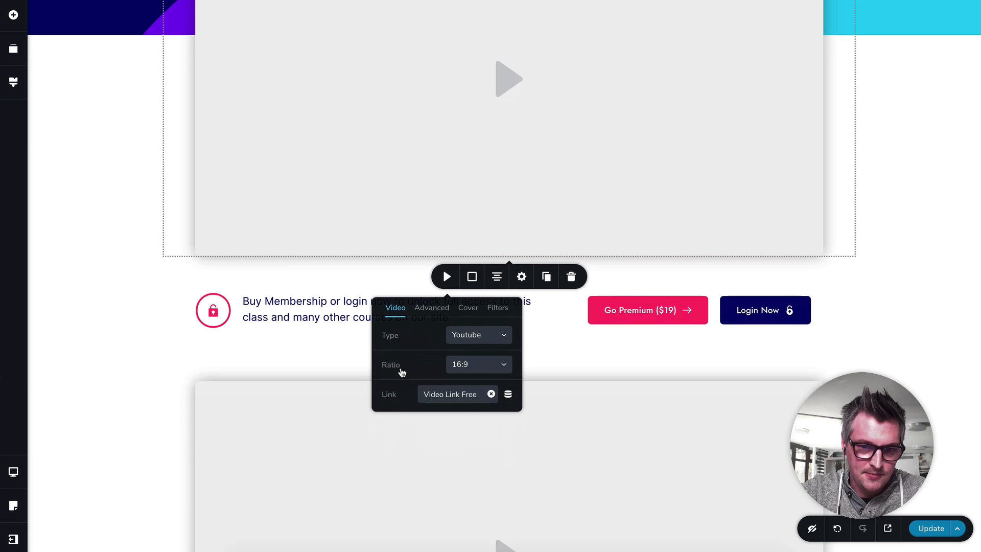
pyautogui.click(366, 289)
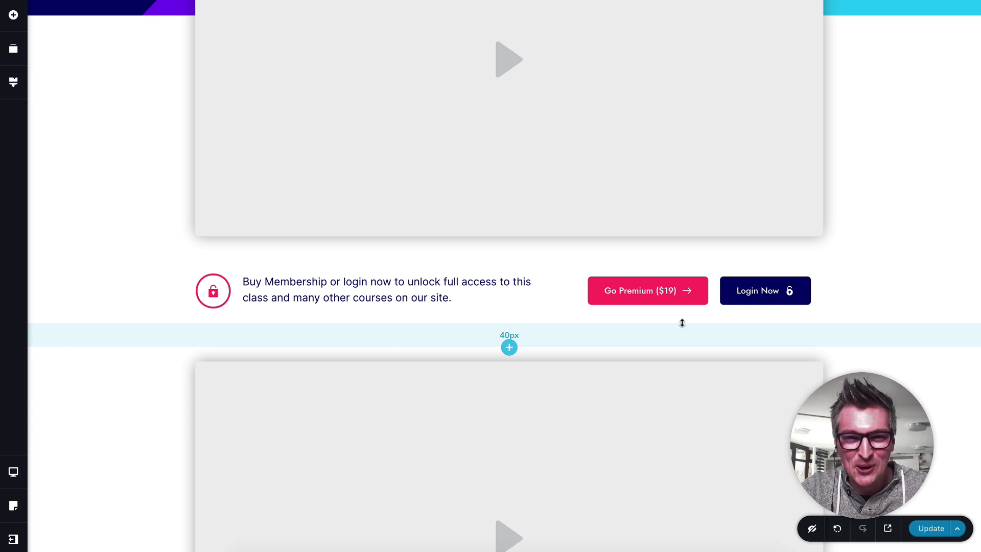
# Step: Inspect the member video's settings and the dynamic source list for its link, then close them
pyautogui.scroll(-5, 552, 267)
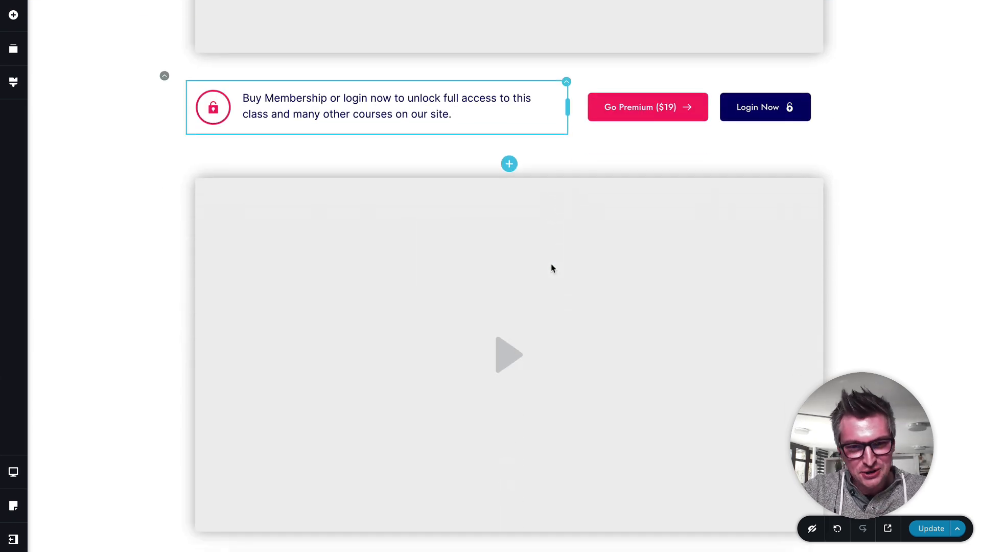
pyautogui.scroll(-1, 551, 267)
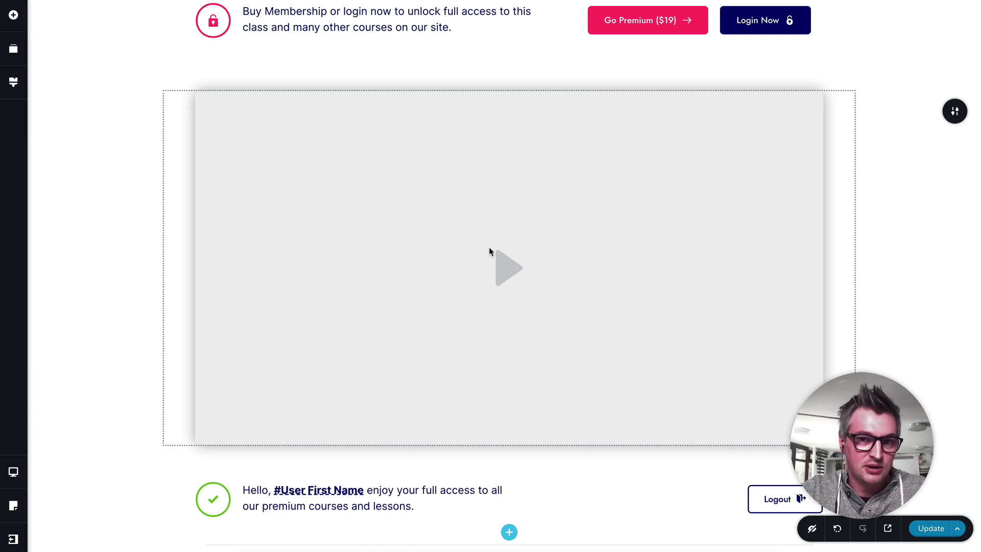
pyautogui.scroll(-2, 489, 251)
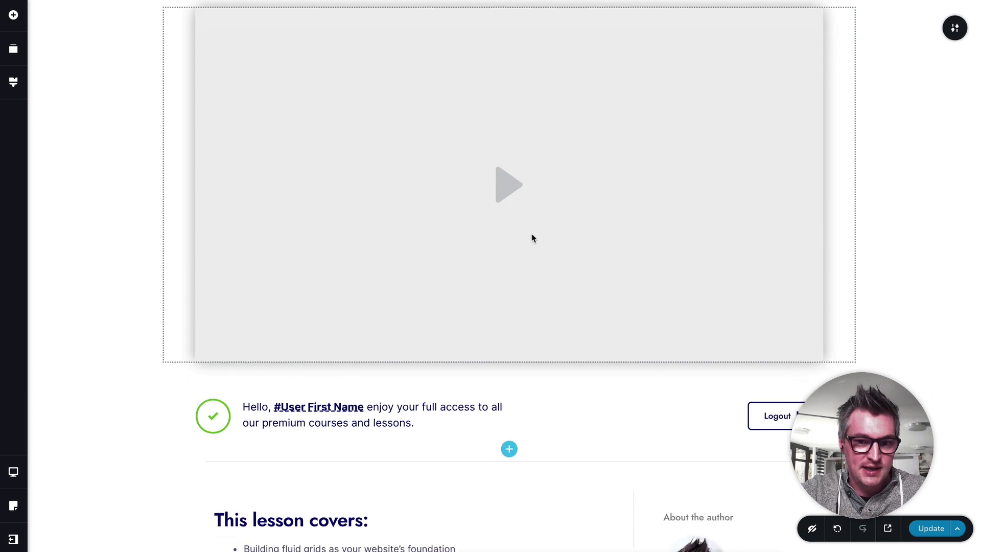
pyautogui.click(490, 221)
pyautogui.click(445, 374)
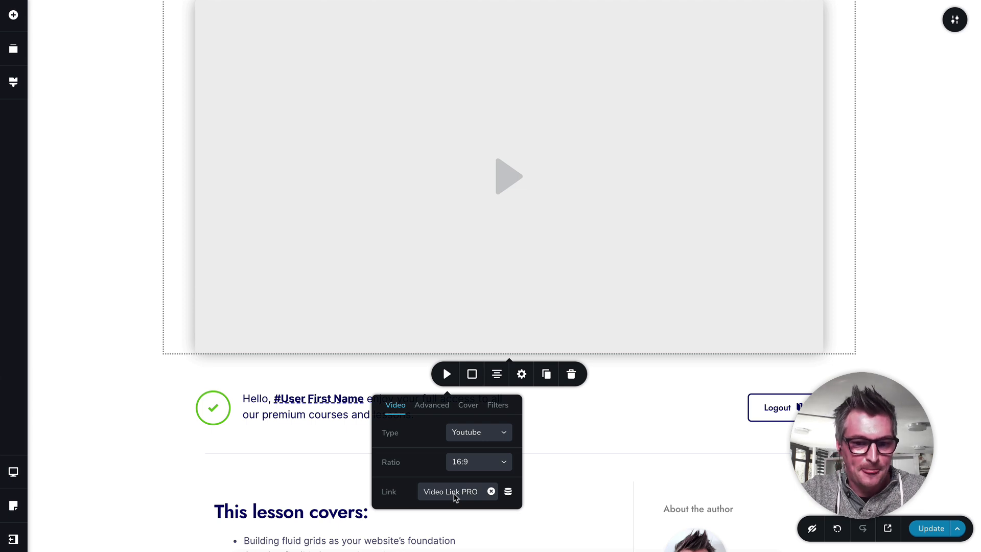
pyautogui.click(507, 491)
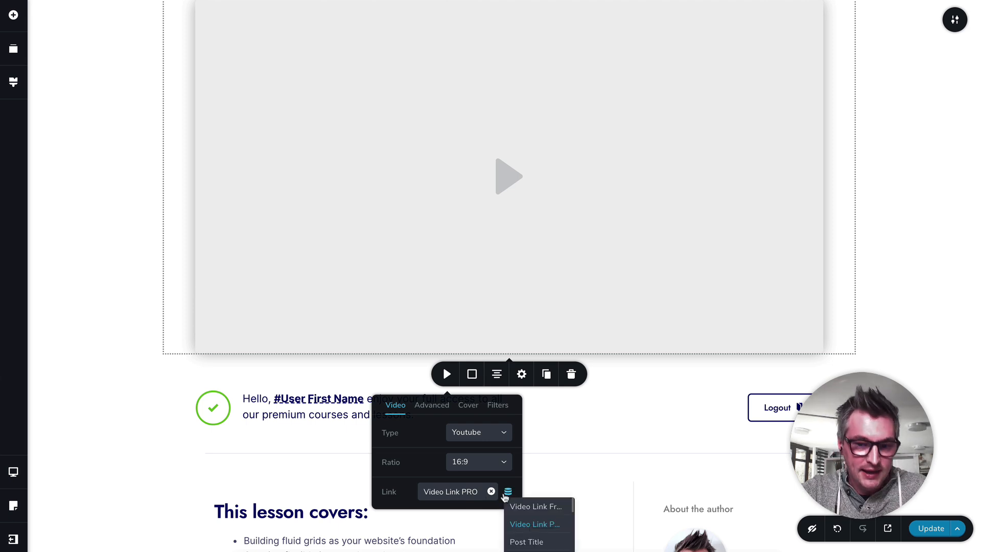
pyautogui.click(416, 470)
pyautogui.click(289, 437)
pyautogui.click(429, 400)
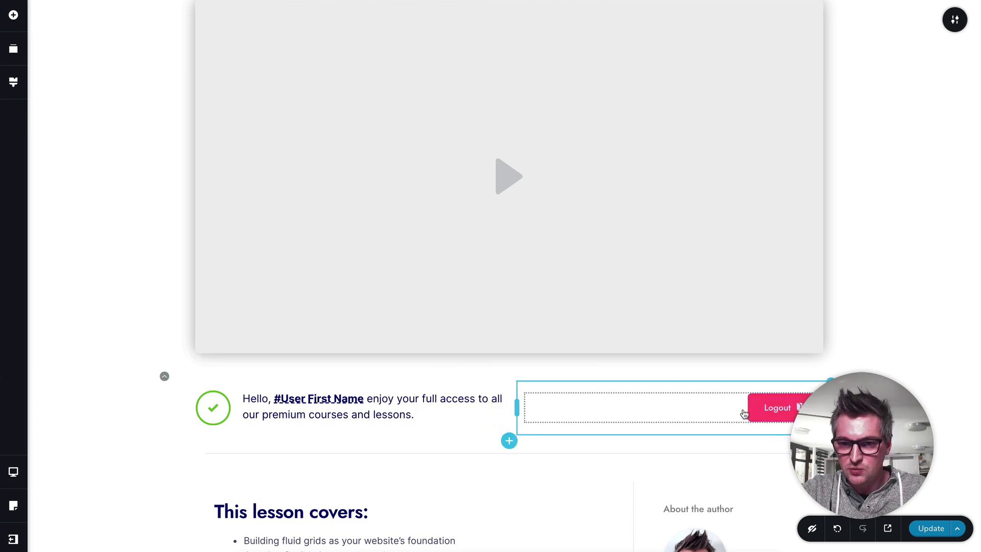
# Step: Select the lesson content block below the member greeting and locate the matching Post Content element among the addable elements
pyautogui.scroll(-5, 441, 343)
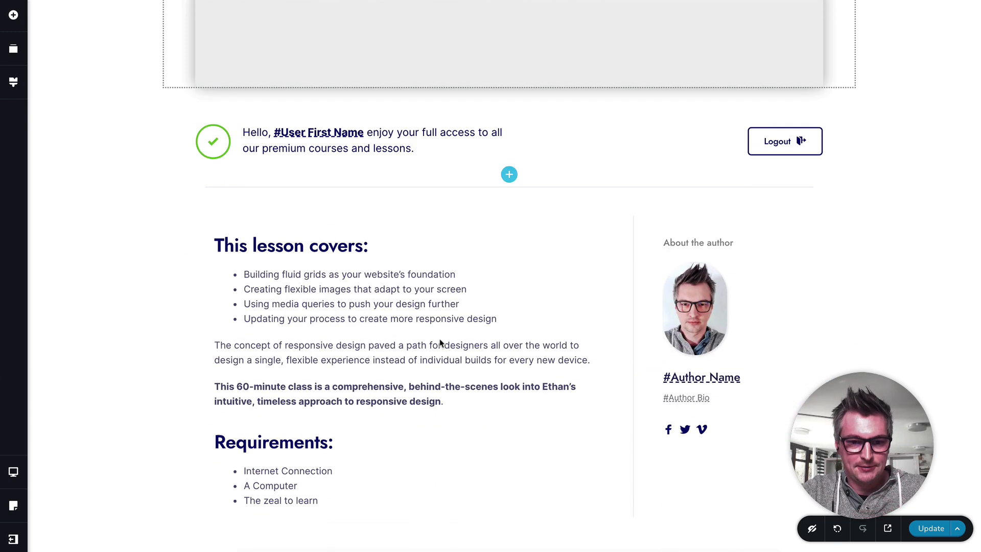
pyautogui.click(373, 278)
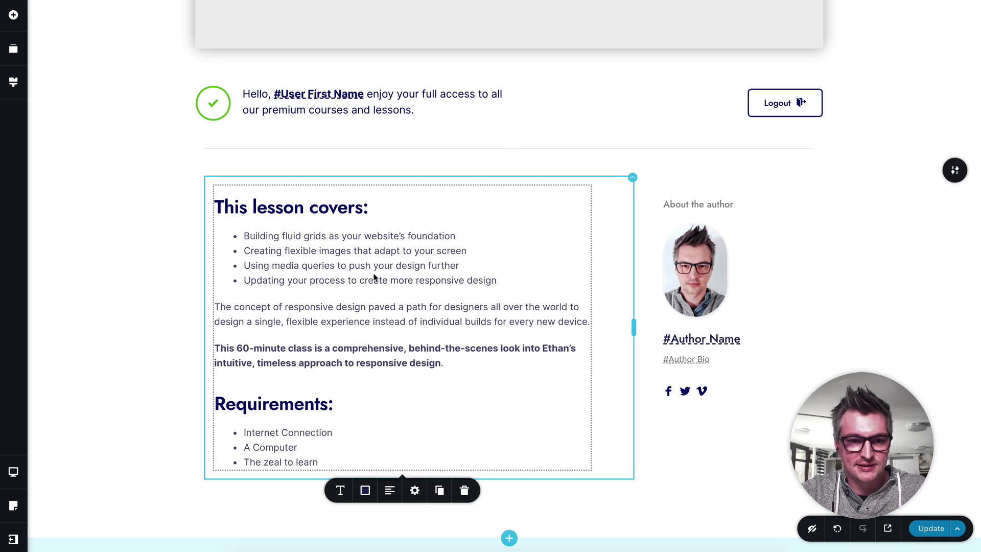
pyautogui.click(14, 14)
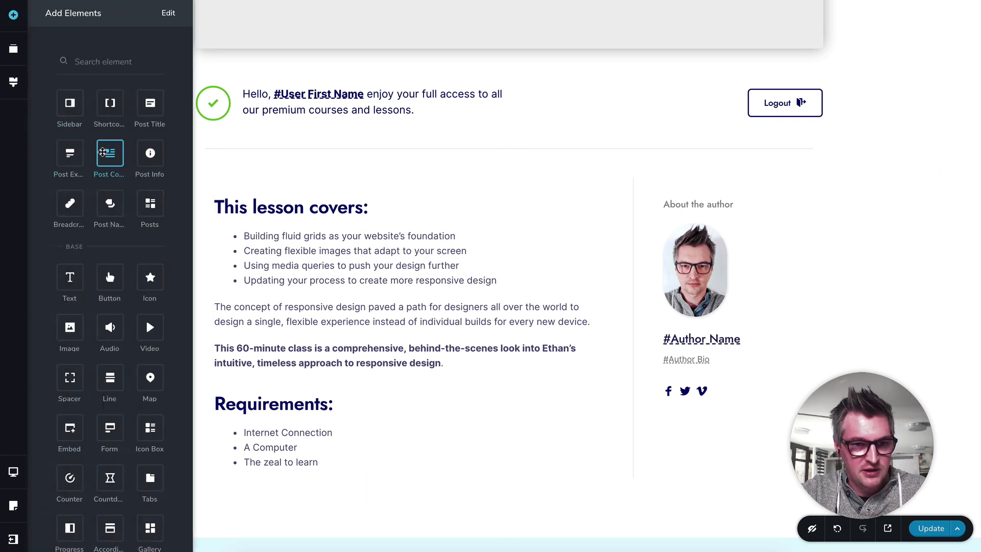
pyautogui.click(360, 283)
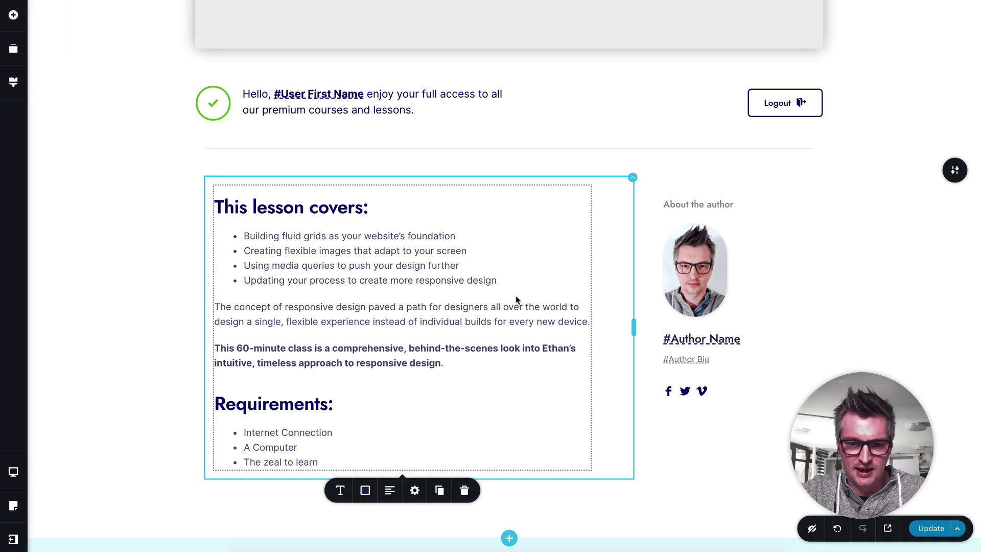
# Step: Look over the author details, previous and next post navigation, all-lessons link and footer, then return to the headers
pyautogui.scroll(-1, 536, 235)
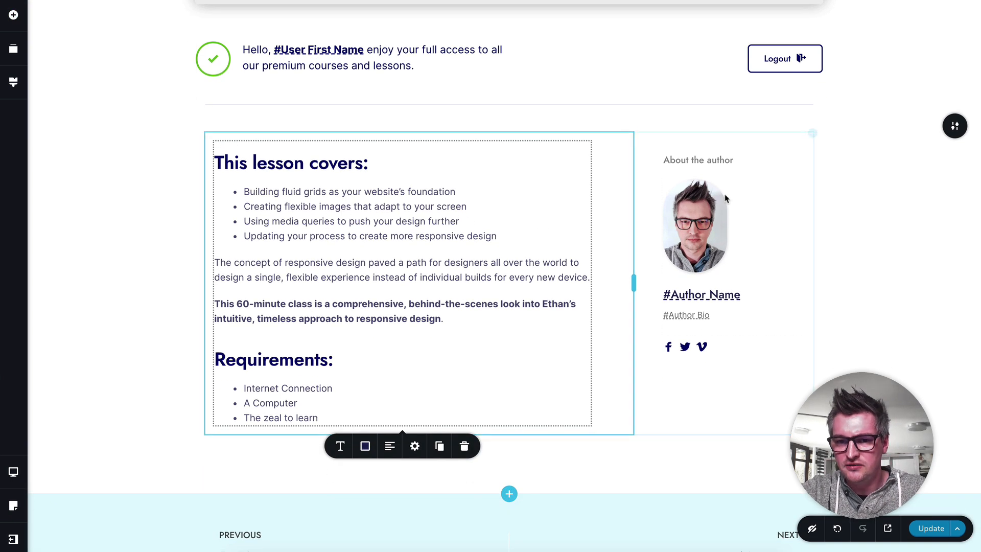
pyautogui.scroll(-5, 536, 255)
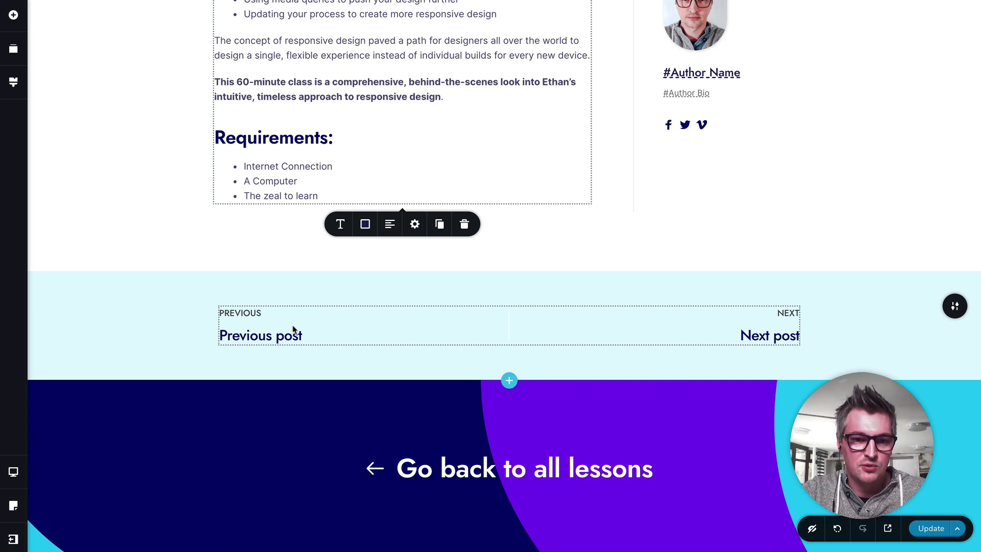
pyautogui.scroll(-3, 373, 324)
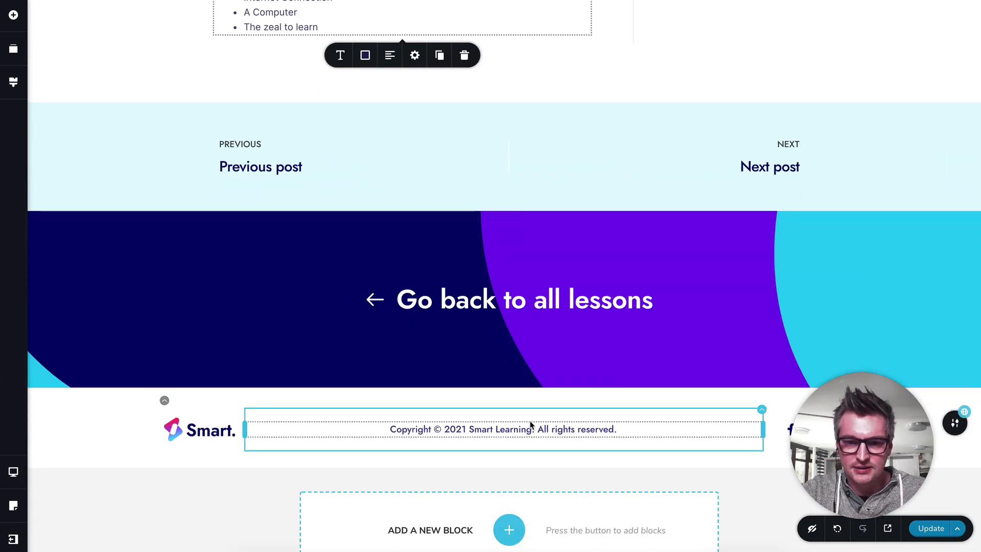
pyautogui.scroll(6, 529, 424)
pyautogui.scroll(10, 529, 424)
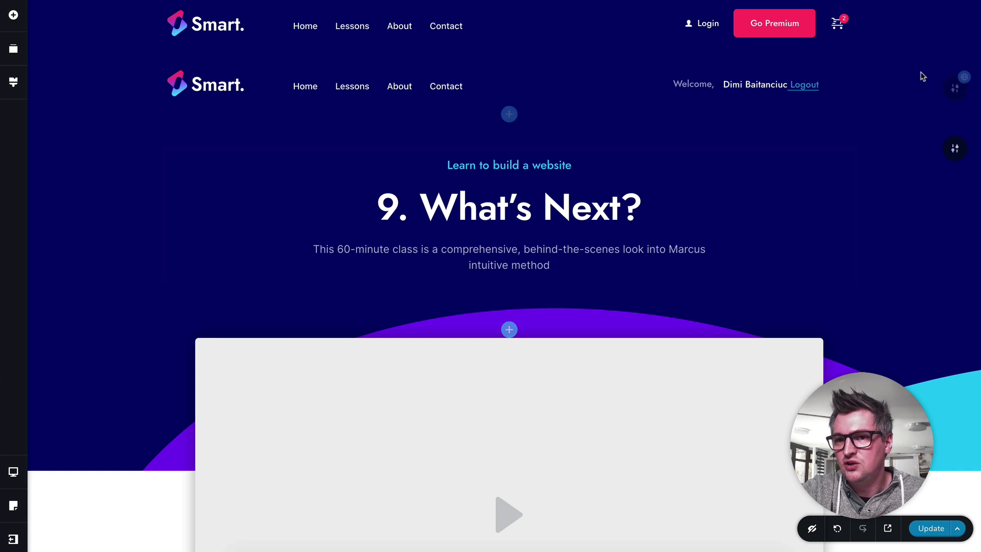
# Step: Open the logged-out header's block settings, try the Membership switch, and clear Not logged from the roles it shows to
pyautogui.moveTo(953, 34)
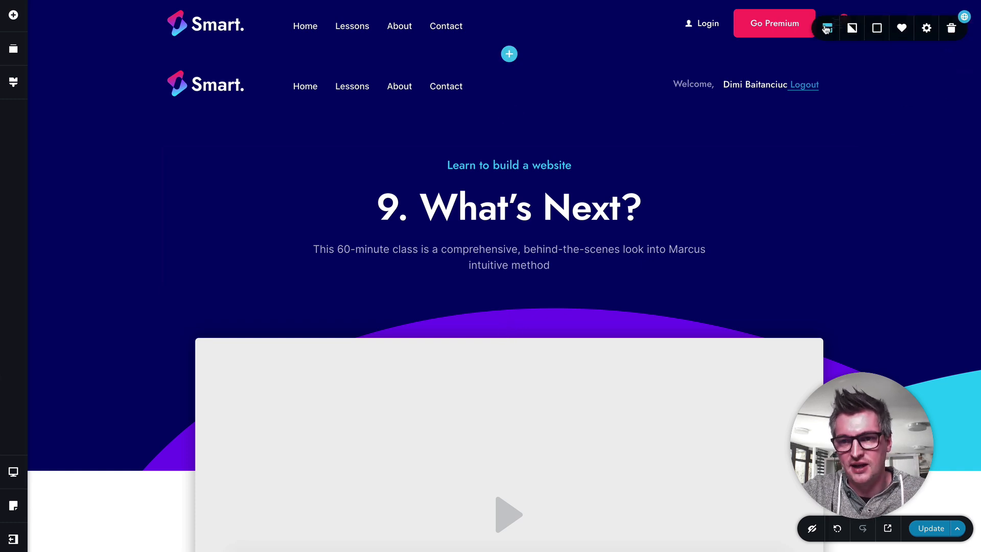
pyautogui.click(825, 29)
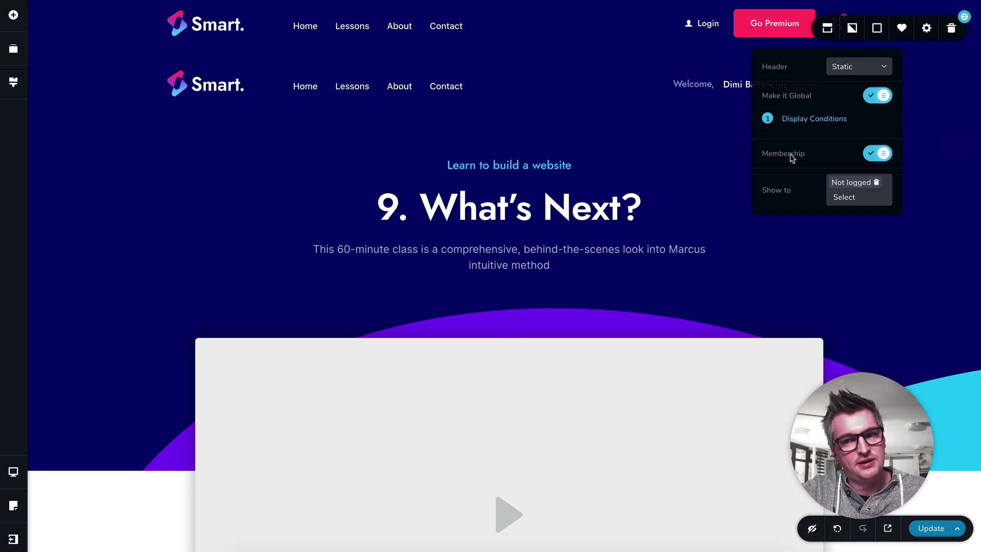
pyautogui.click(879, 159)
pyautogui.click(879, 160)
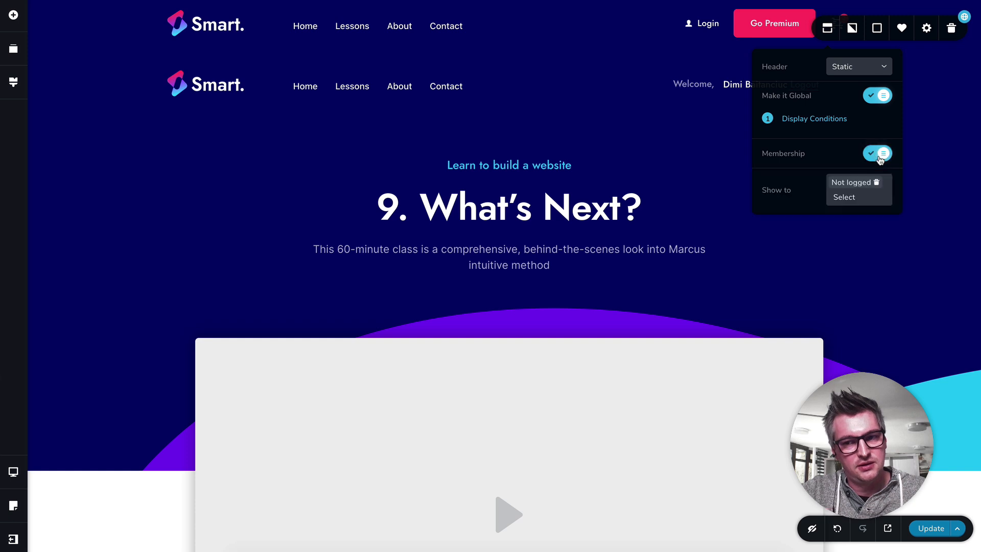
pyautogui.click(875, 182)
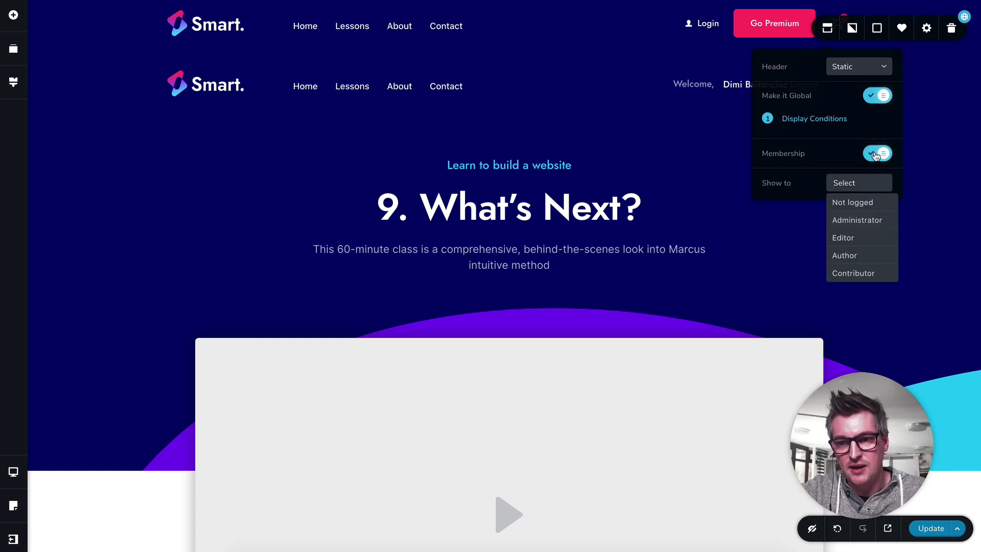
pyautogui.click(874, 155)
pyautogui.click(824, 197)
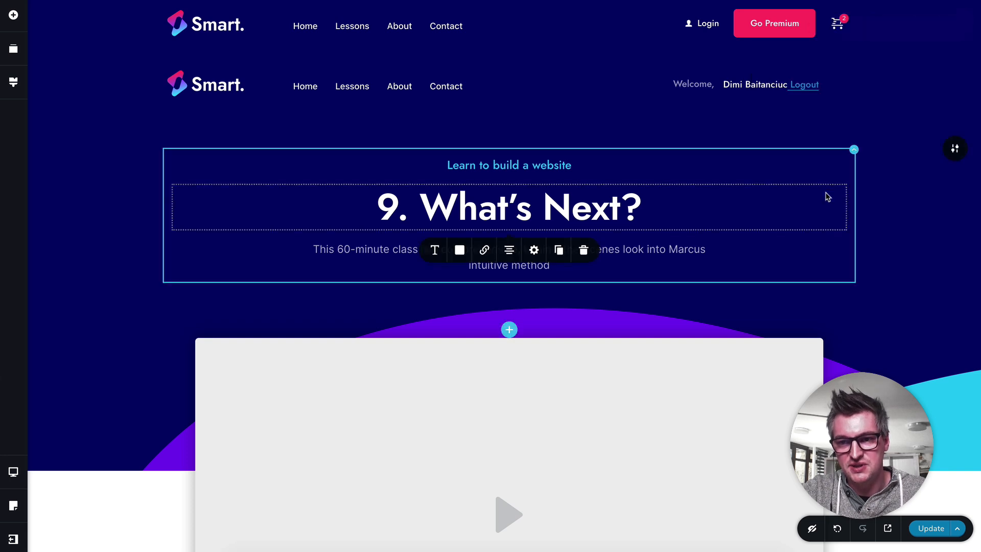
# Step: Turn on Membership for the logged-out header and show it only to Not logged visitors
pyautogui.click(968, 25)
pyautogui.click(827, 27)
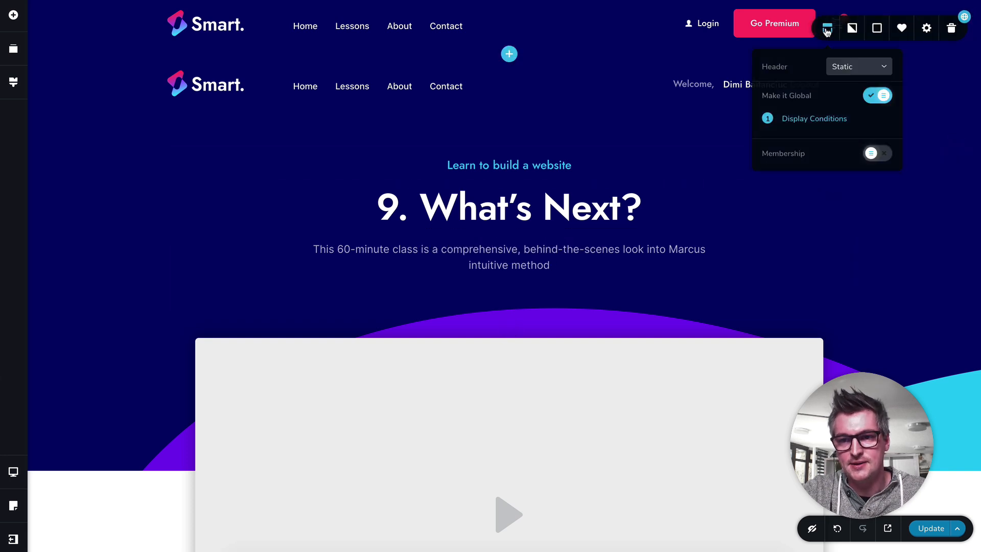
pyautogui.click(874, 154)
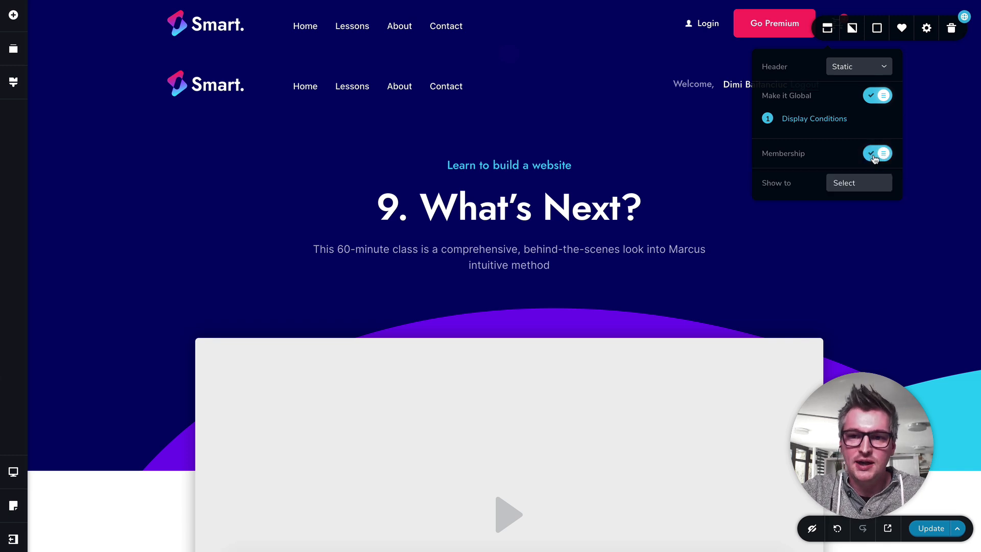
pyautogui.click(852, 184)
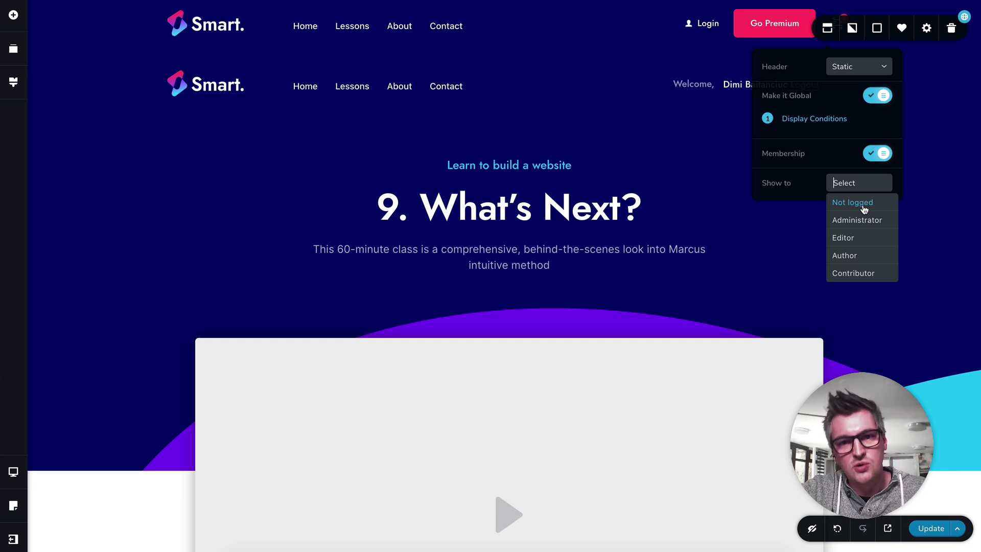
pyautogui.scroll(-3, 863, 210)
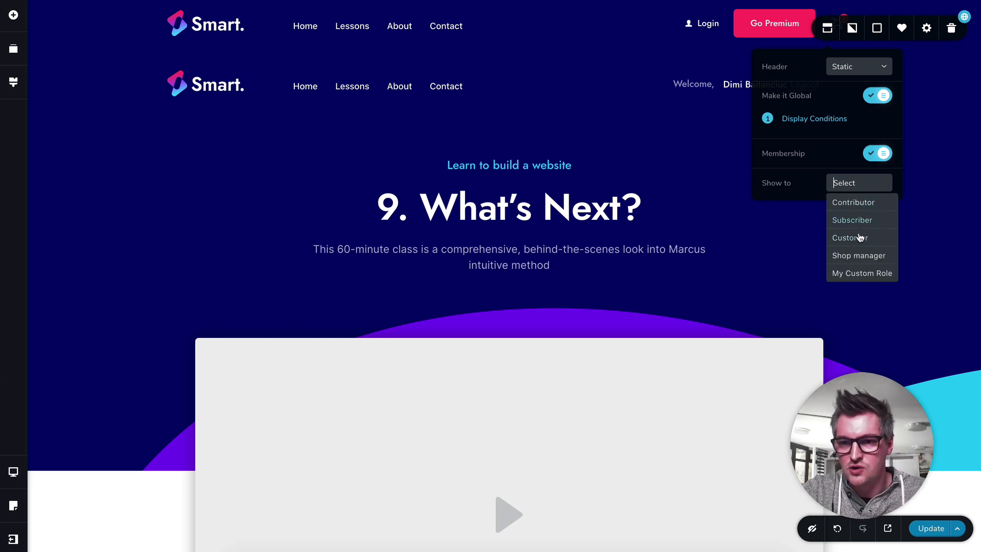
pyautogui.scroll(3, 862, 212)
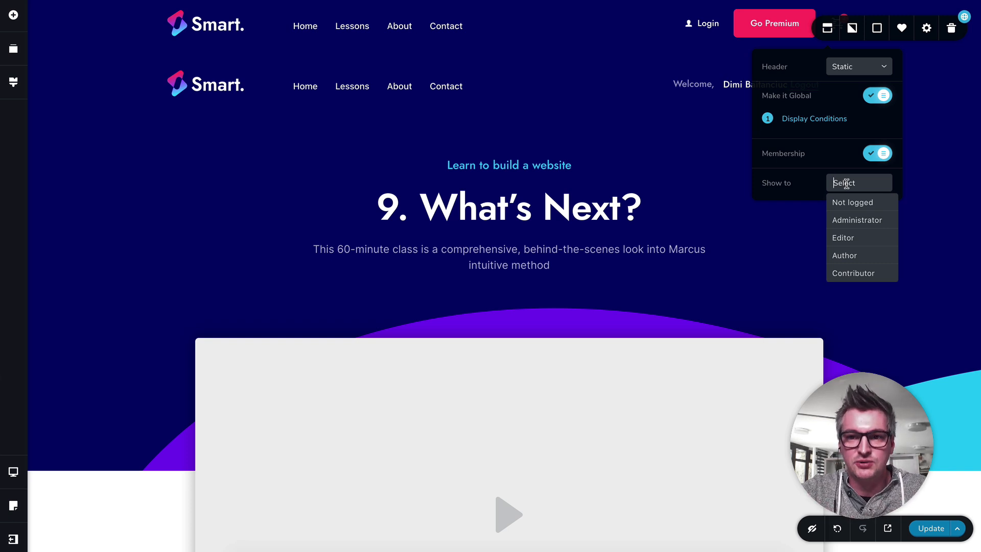
pyautogui.click(855, 202)
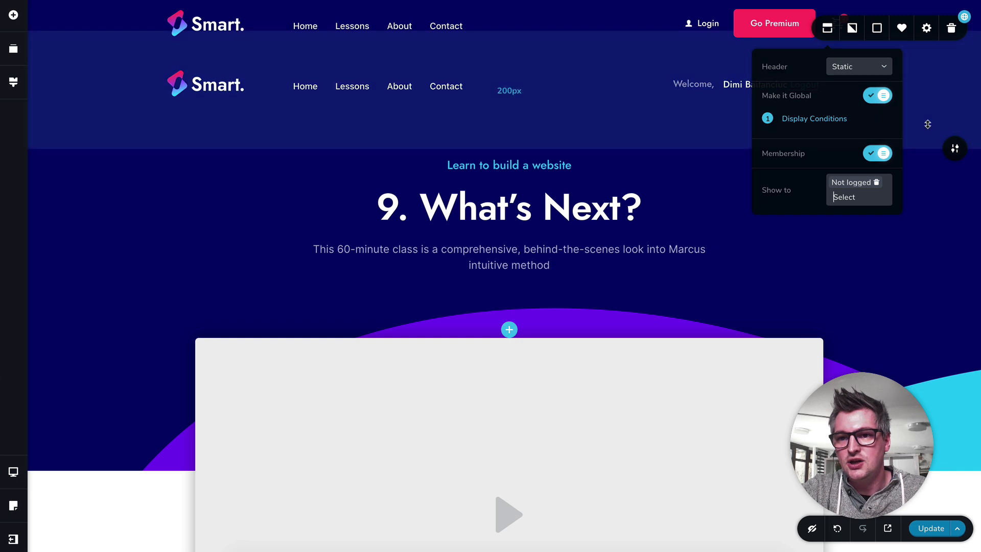
pyautogui.click(927, 126)
# Step: Remove Administrator from the roles the logged-in header is shown to, keeping only Customer
pyautogui.click(953, 89)
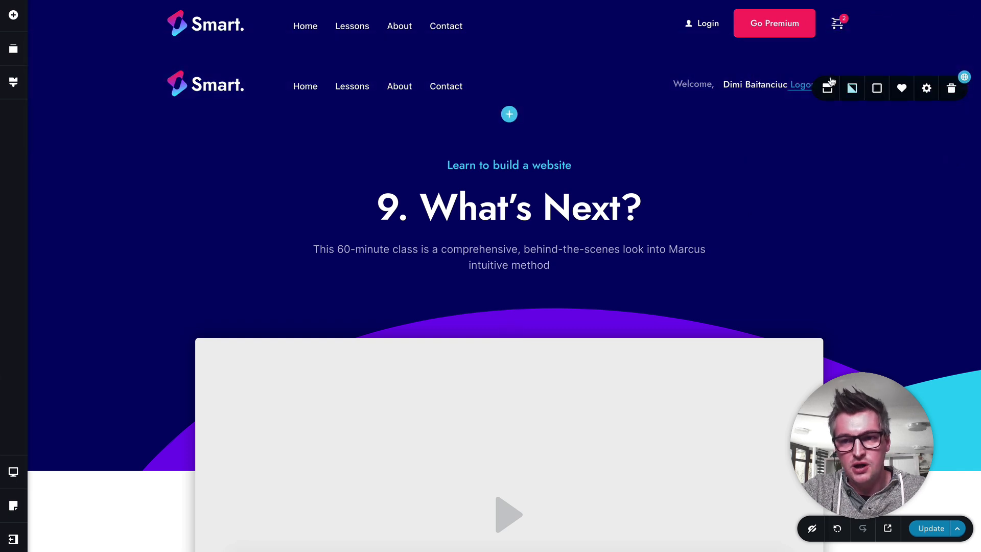
pyautogui.click(827, 90)
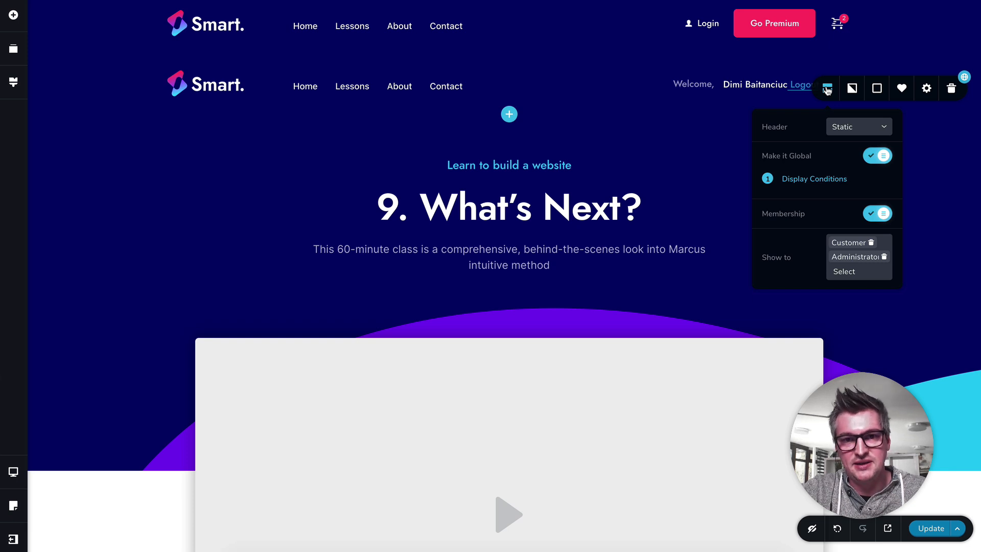
pyautogui.click(884, 261)
pyautogui.click(814, 247)
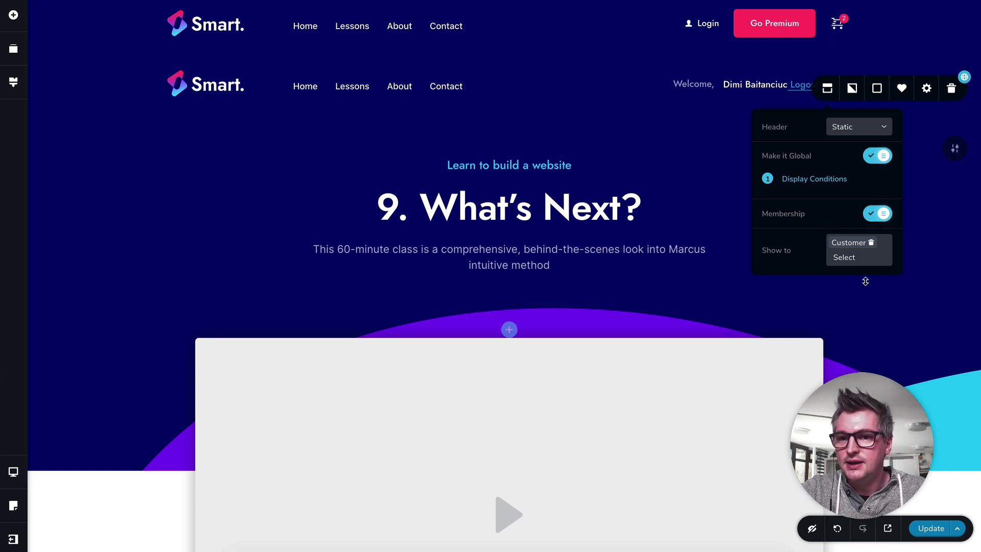
pyautogui.click(876, 335)
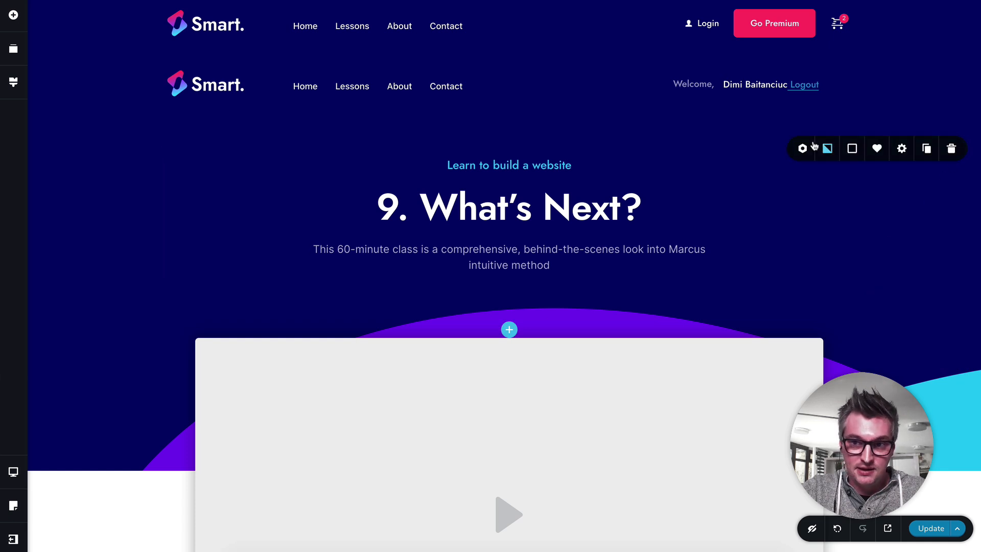
# Step: Check the membership settings of the lesson title block and of the logged-out visitors' video block
pyautogui.click(805, 149)
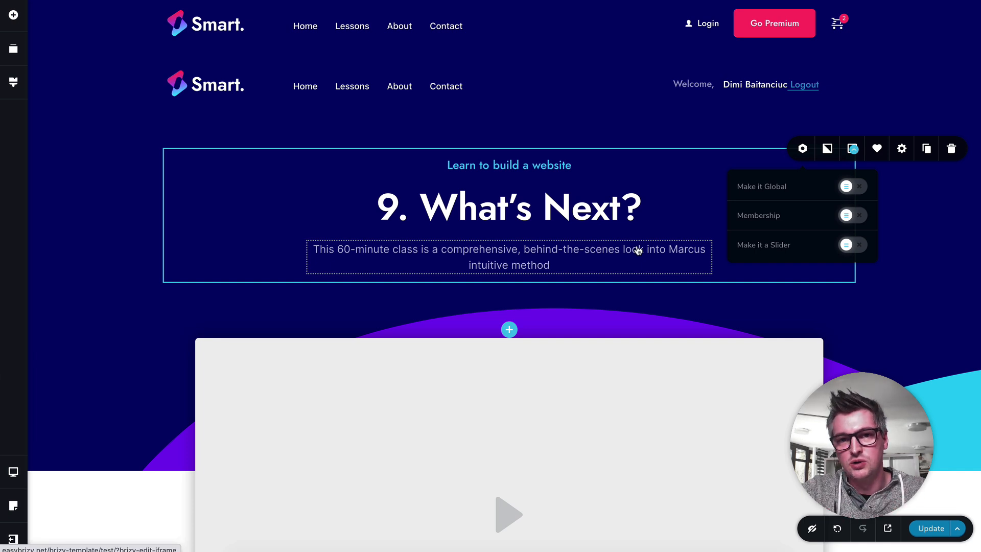
pyautogui.scroll(-5, 904, 353)
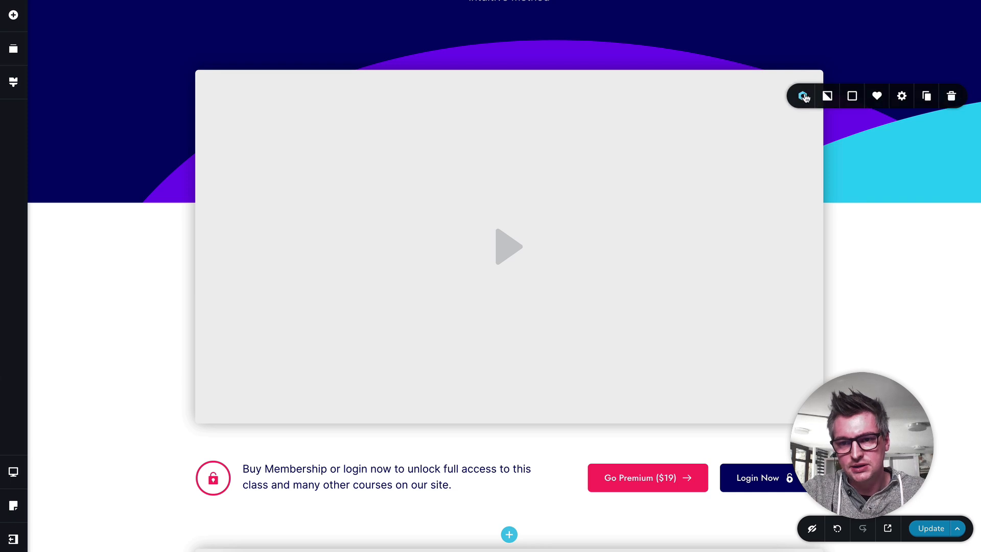
pyautogui.click(803, 96)
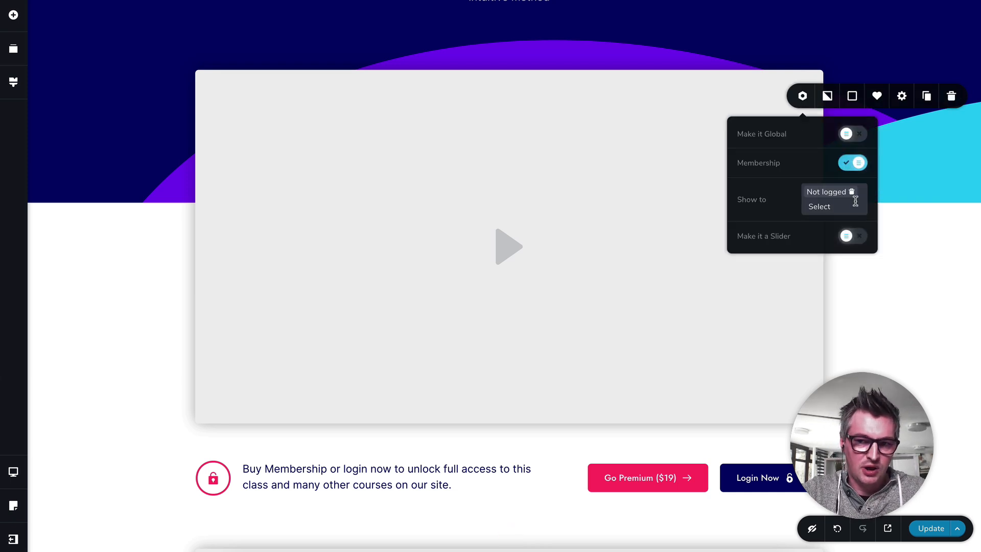
# Step: Remove Administrator from the roles the members' video block is shown to, keeping only Customer
pyautogui.scroll(-6, 874, 304)
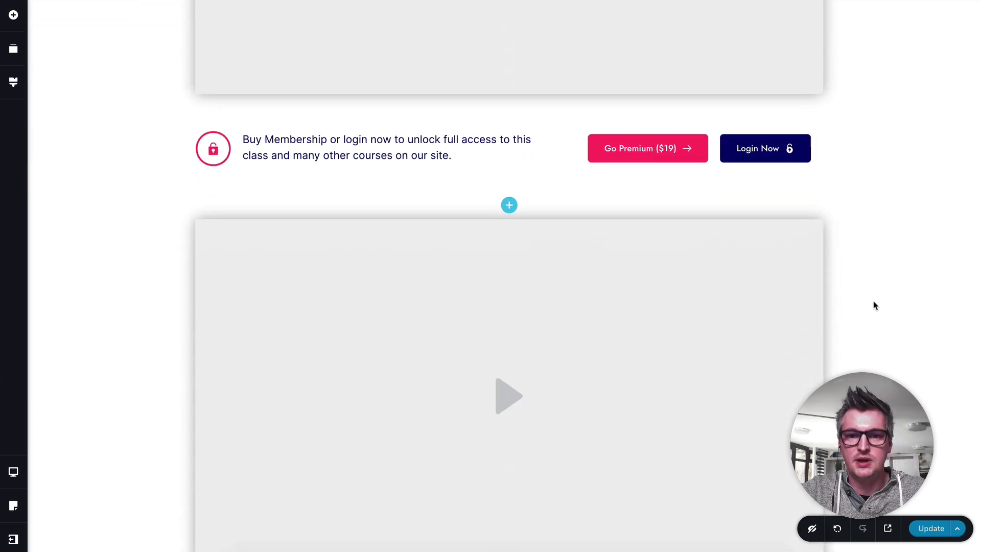
pyautogui.scroll(-3, 874, 305)
pyautogui.click(955, 98)
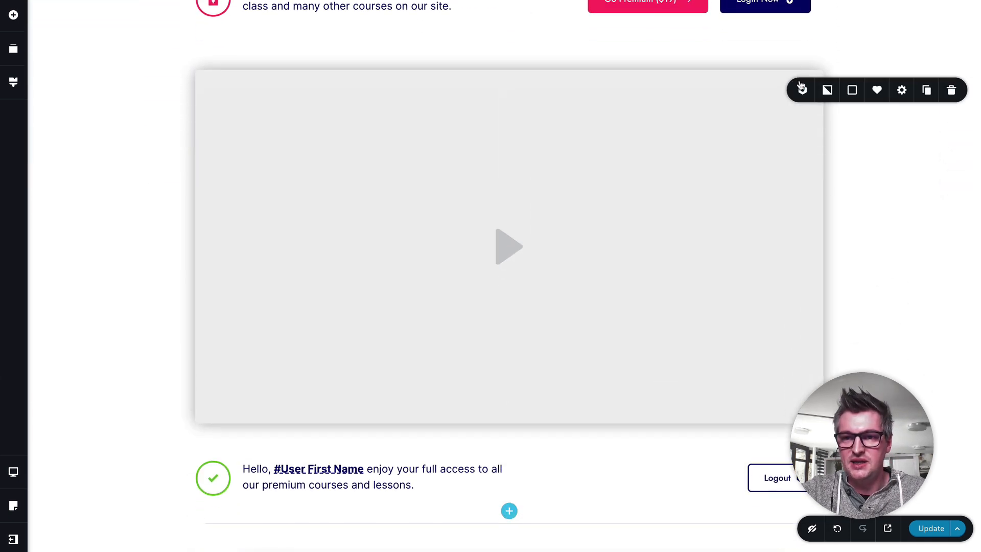
pyautogui.click(801, 93)
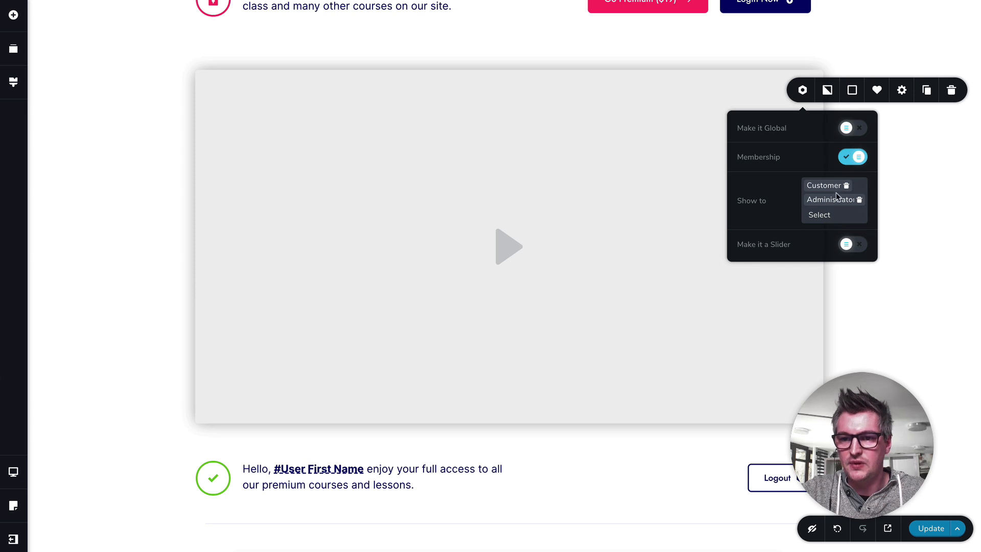
pyautogui.click(860, 200)
pyautogui.click(789, 189)
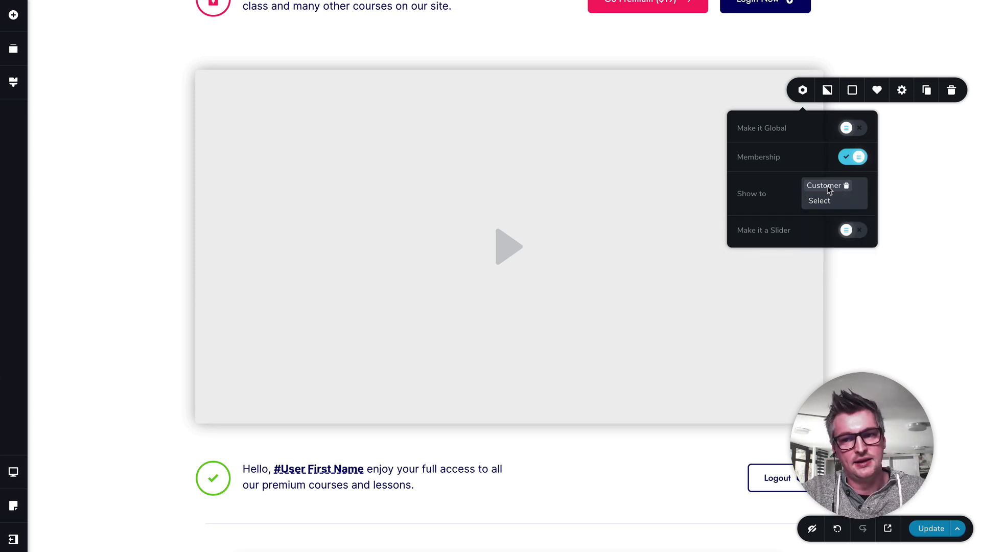
pyautogui.click(906, 230)
# Step: Check the membership settings of the lesson content, previous and next post navigation, and all-lessons link blocks
pyautogui.scroll(-8, 906, 230)
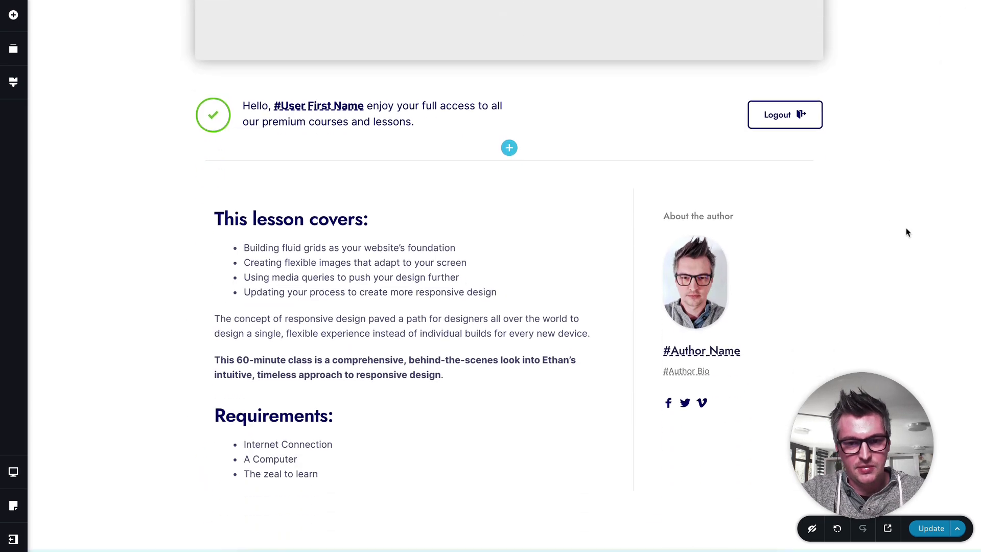
pyautogui.moveTo(955, 109)
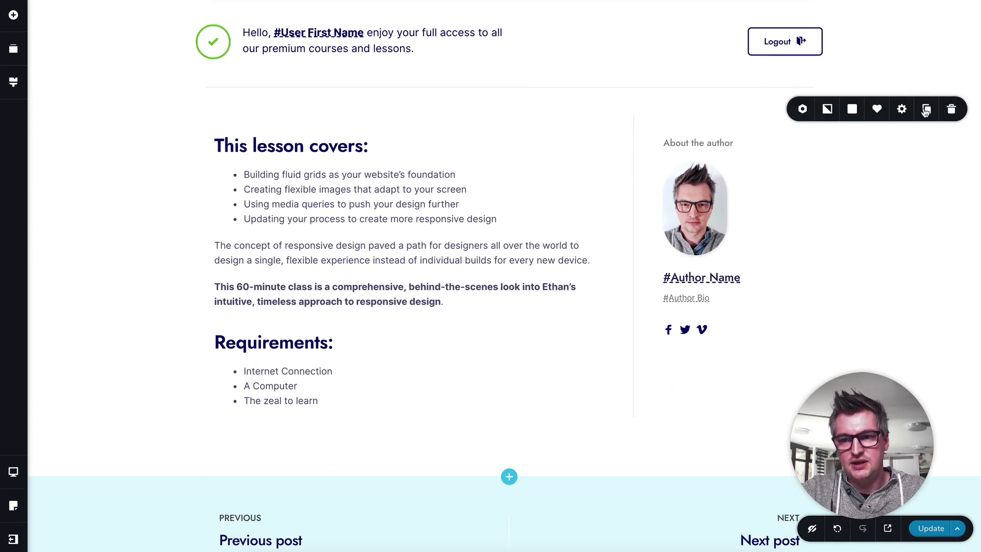
pyautogui.click(802, 109)
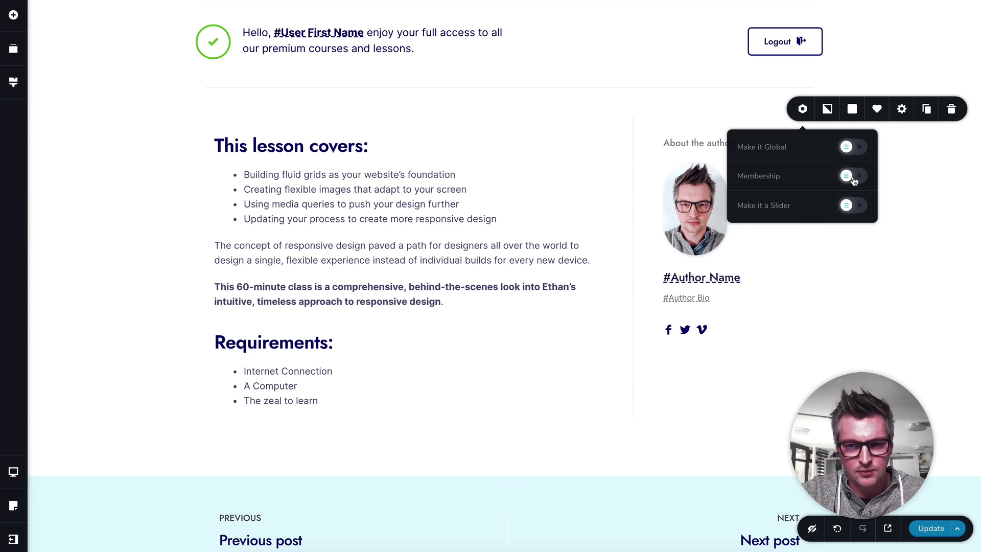
pyautogui.scroll(-4, 851, 282)
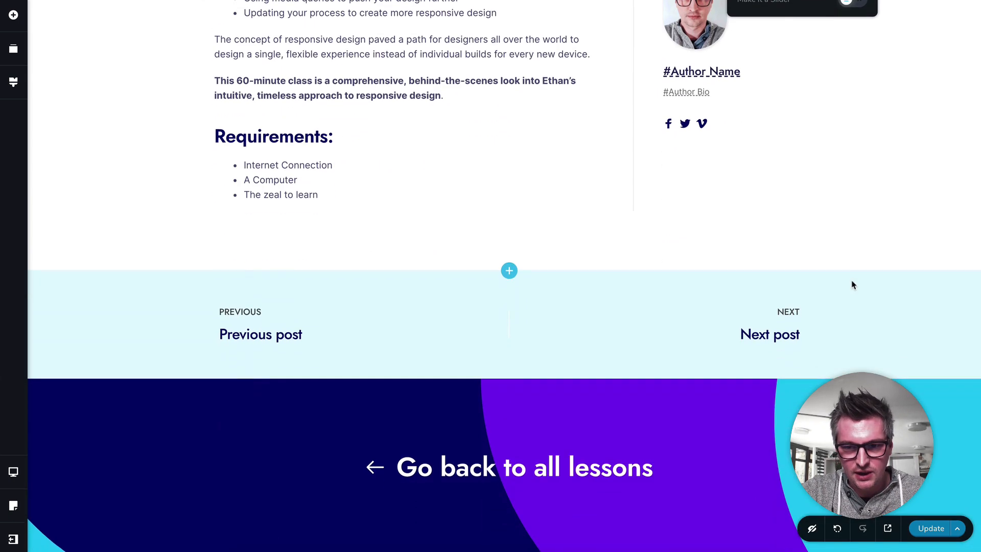
pyautogui.click(803, 305)
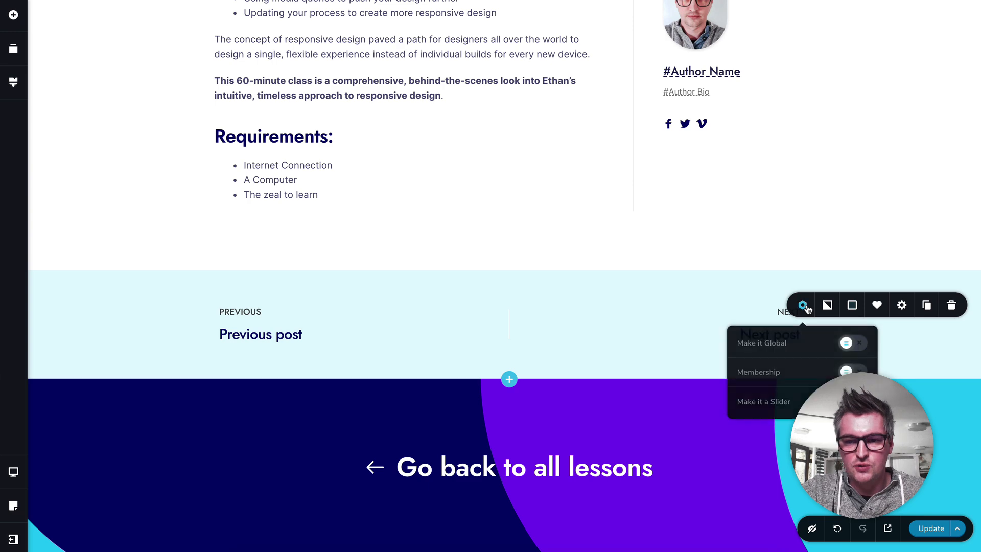
pyautogui.scroll(-2, 893, 373)
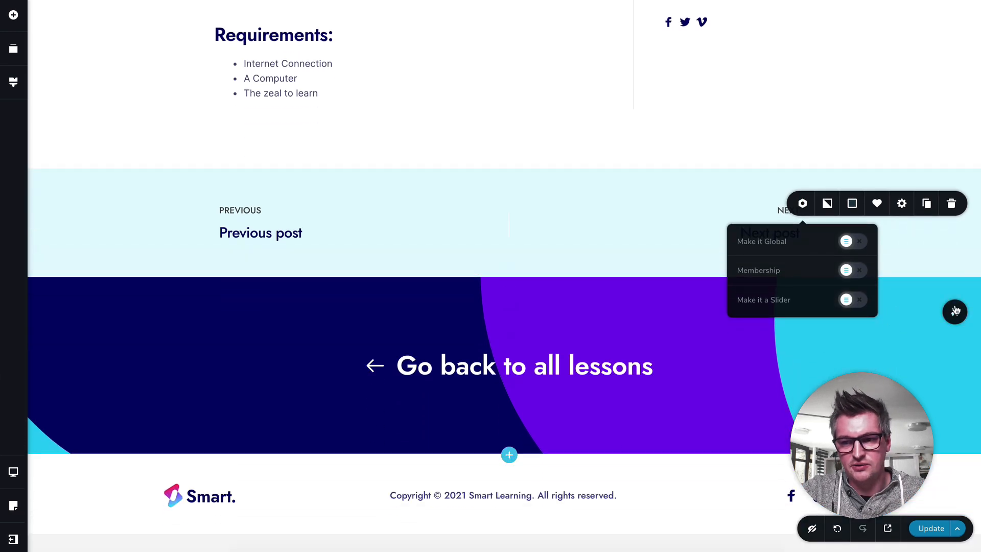
pyautogui.click(806, 312)
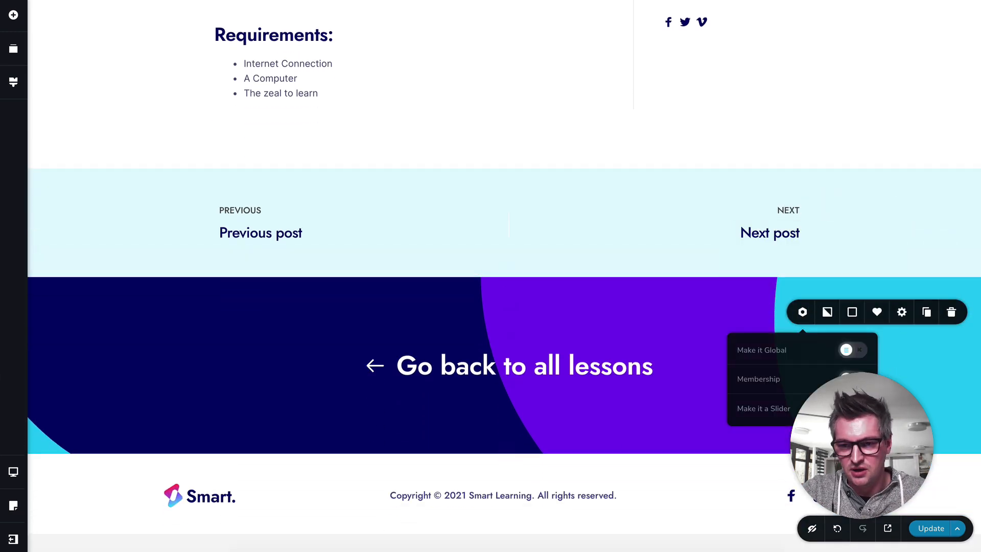
# Step: View the template as a Not logged visitor and look over the page from the header to the footer
pyautogui.scroll(16, 863, 378)
pyautogui.scroll(12, 825, 243)
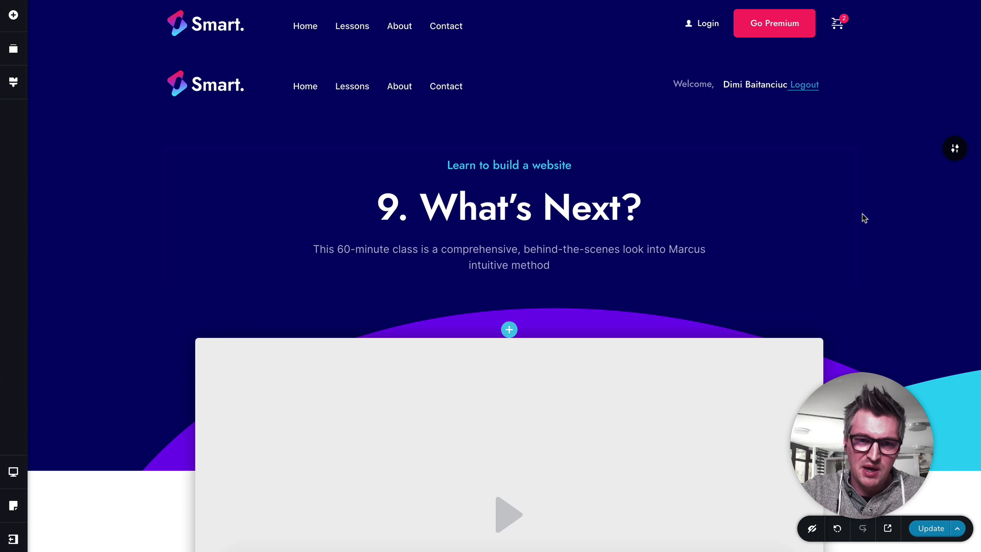
pyautogui.click(14, 506)
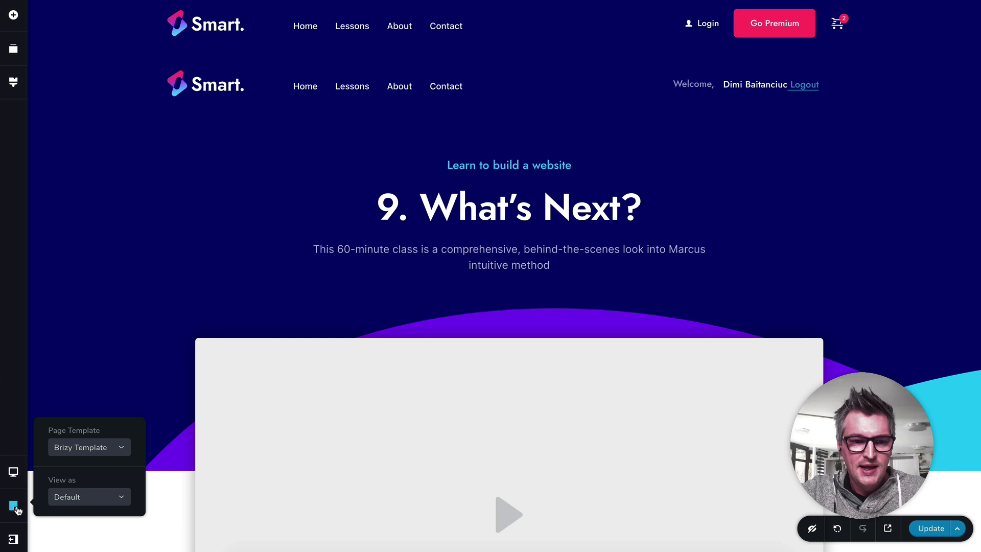
pyautogui.click(87, 498)
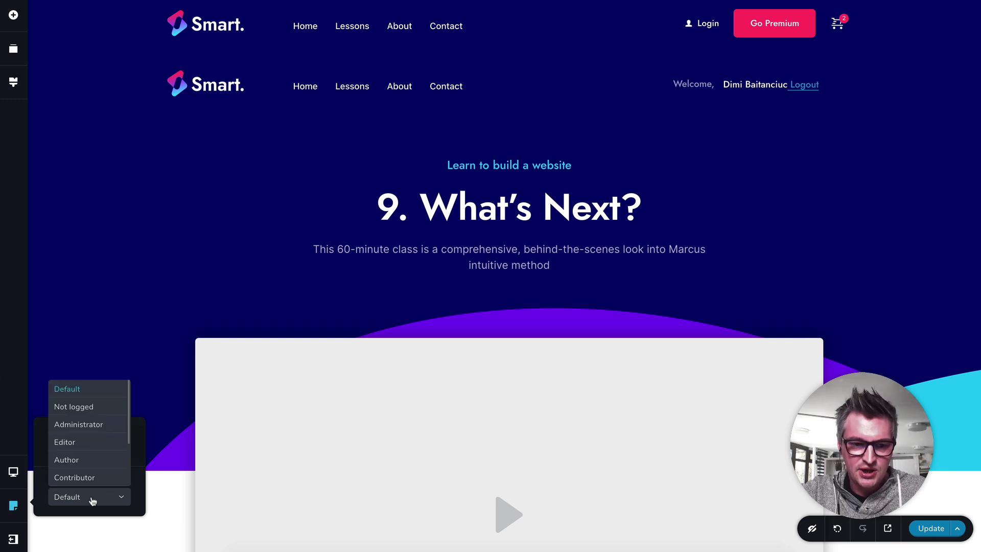
pyautogui.click(95, 408)
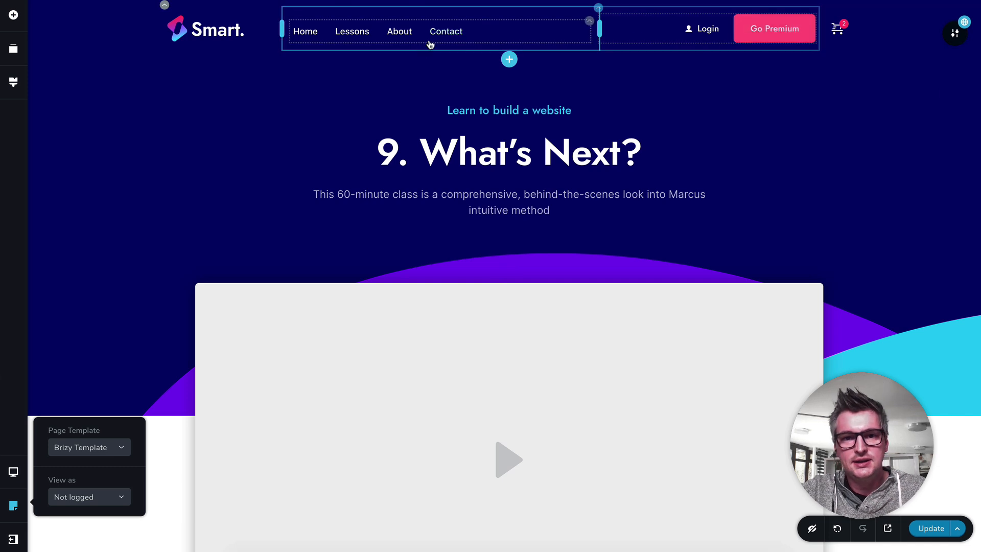
pyautogui.scroll(-5, 691, 247)
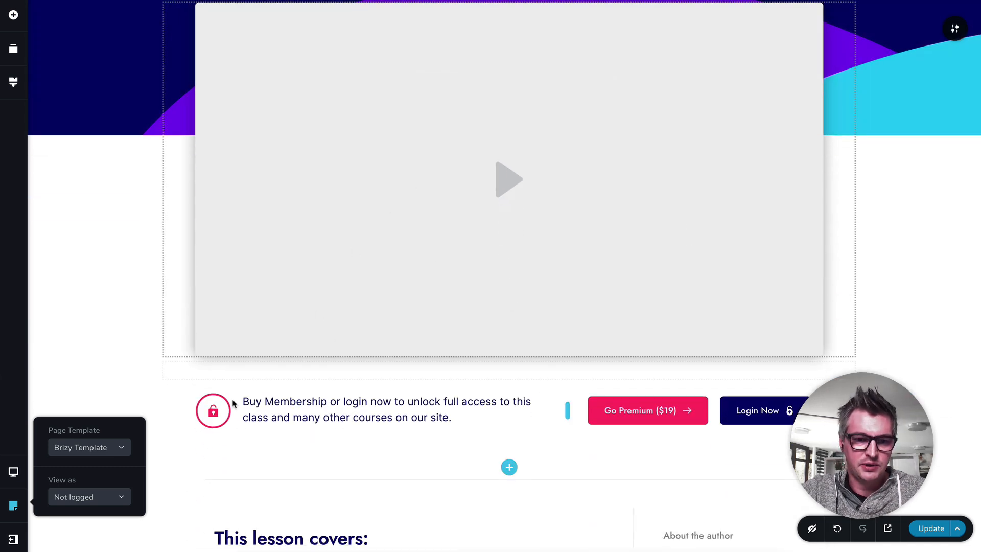
pyautogui.scroll(-5, 535, 423)
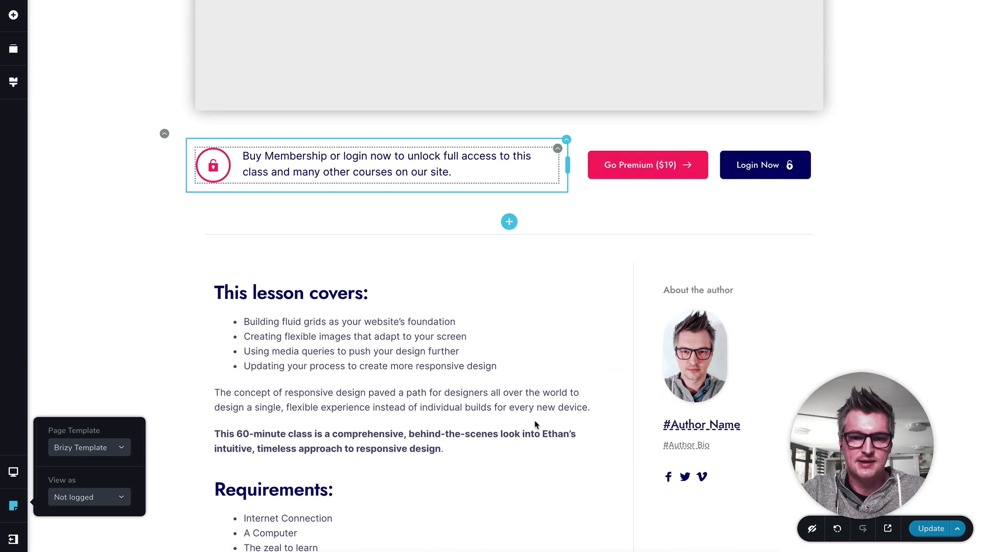
pyautogui.scroll(-10, 683, 378)
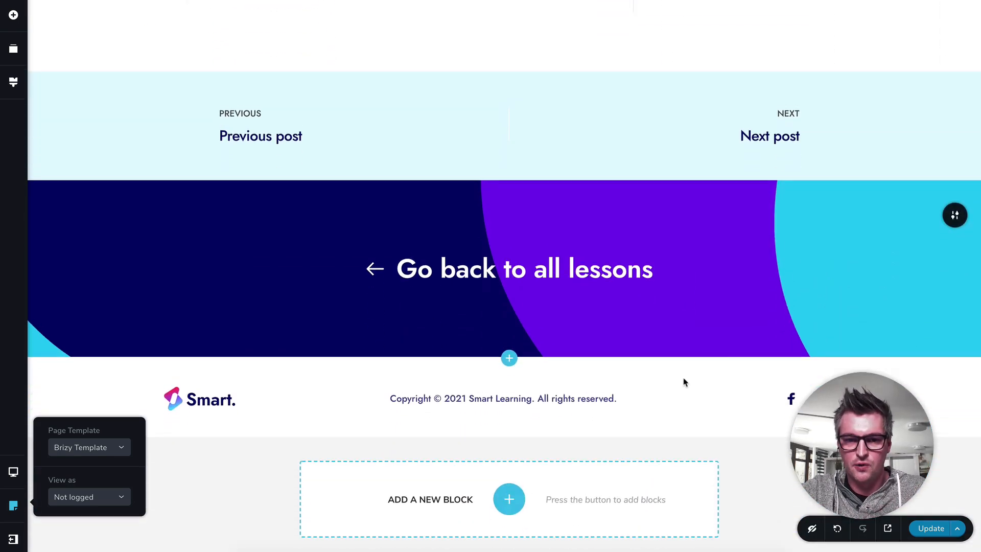
pyautogui.scroll(15, 685, 382)
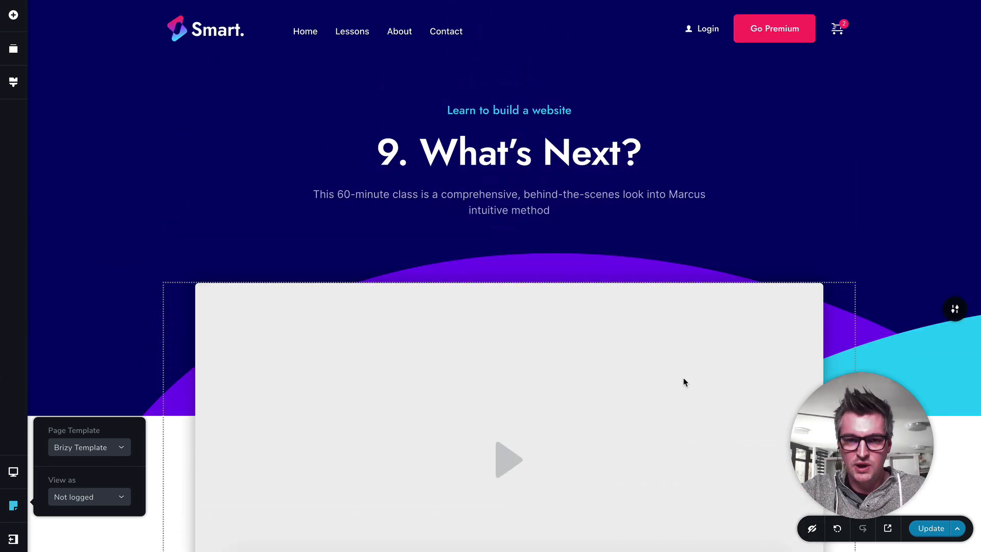
# Step: Change the role the template is viewed as to Customer
pyautogui.click(94, 498)
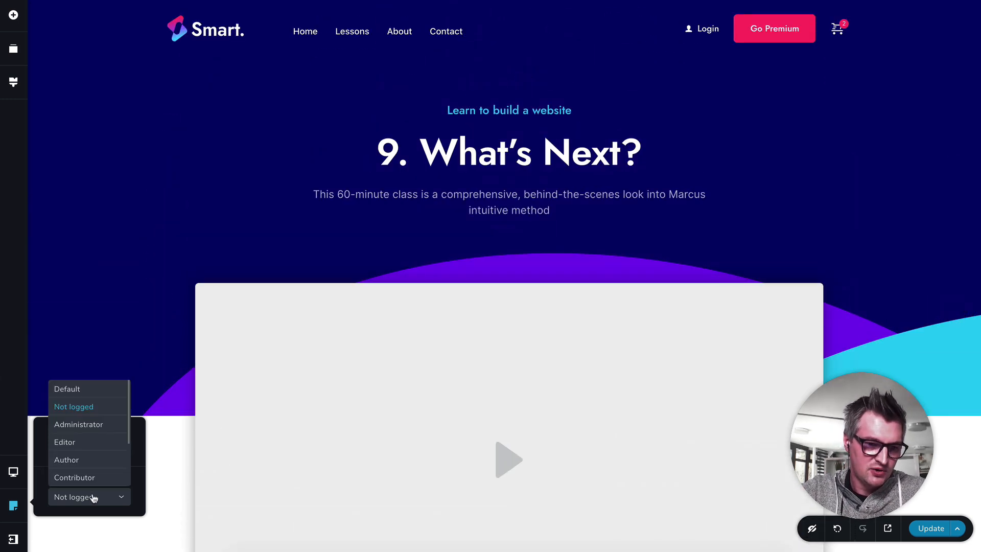
pyautogui.scroll(-3, 92, 434)
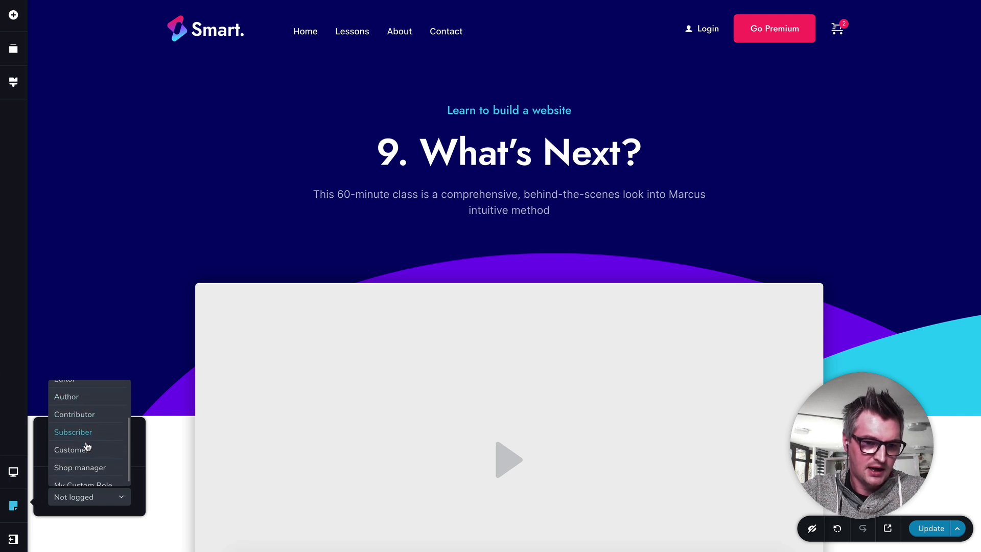
pyautogui.click(72, 449)
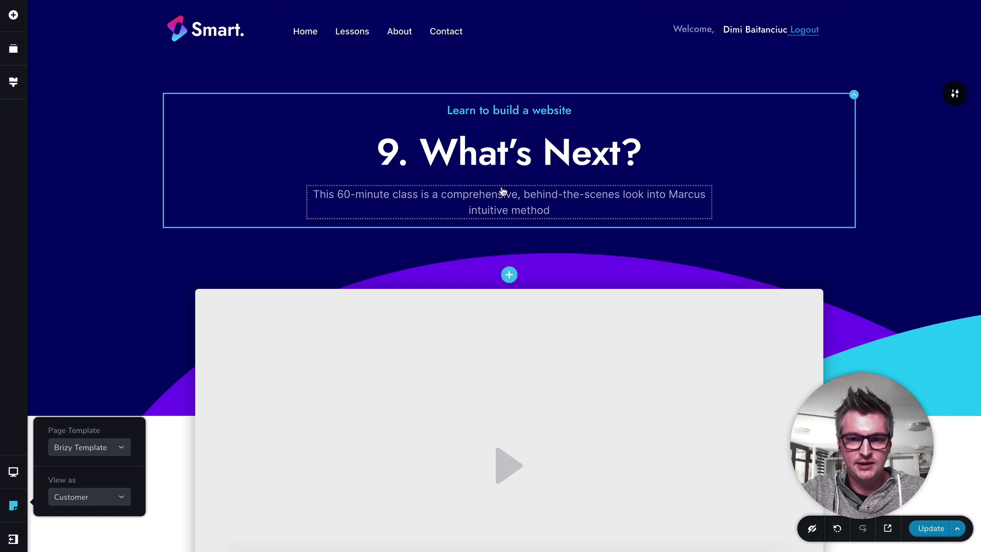
# Step: Look over the Single Lesson template as a Customer, from the header and video to the footer
pyautogui.scroll(-5, 502, 191)
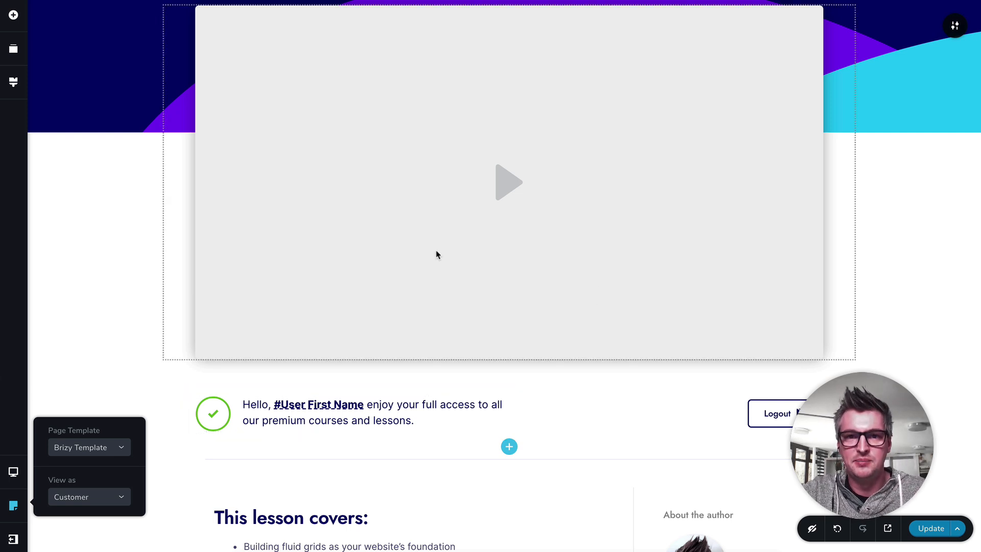
pyautogui.scroll(-3, 518, 222)
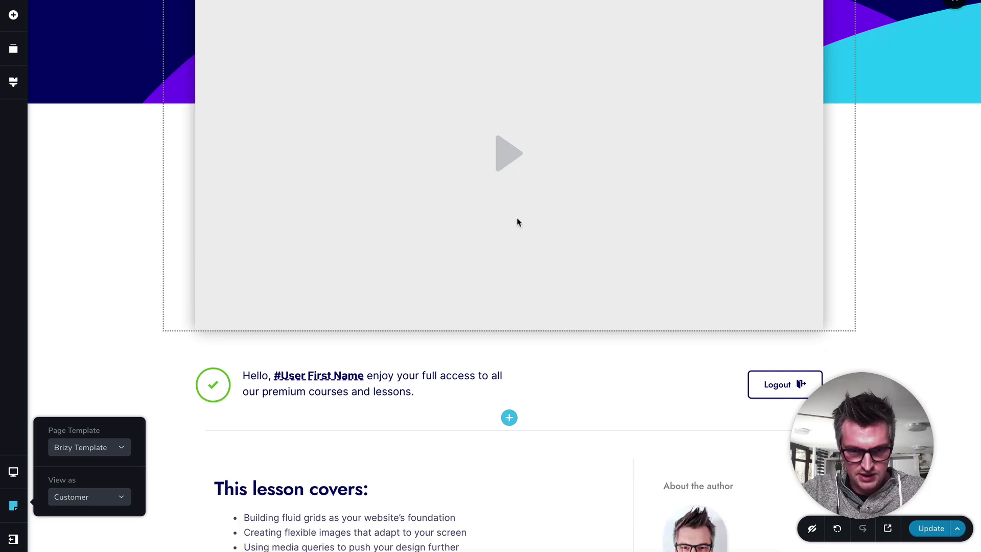
pyautogui.scroll(-12, 518, 222)
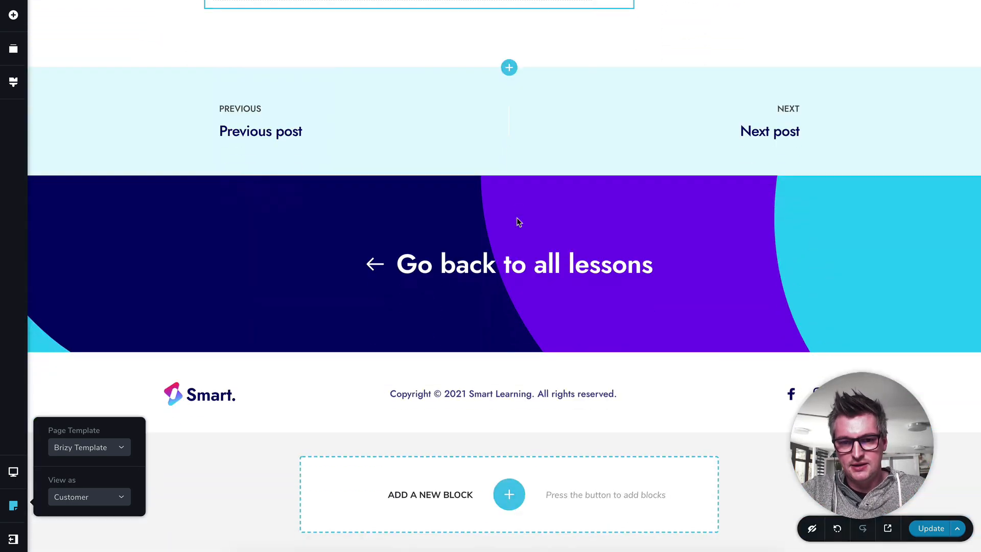
pyautogui.scroll(15, 517, 223)
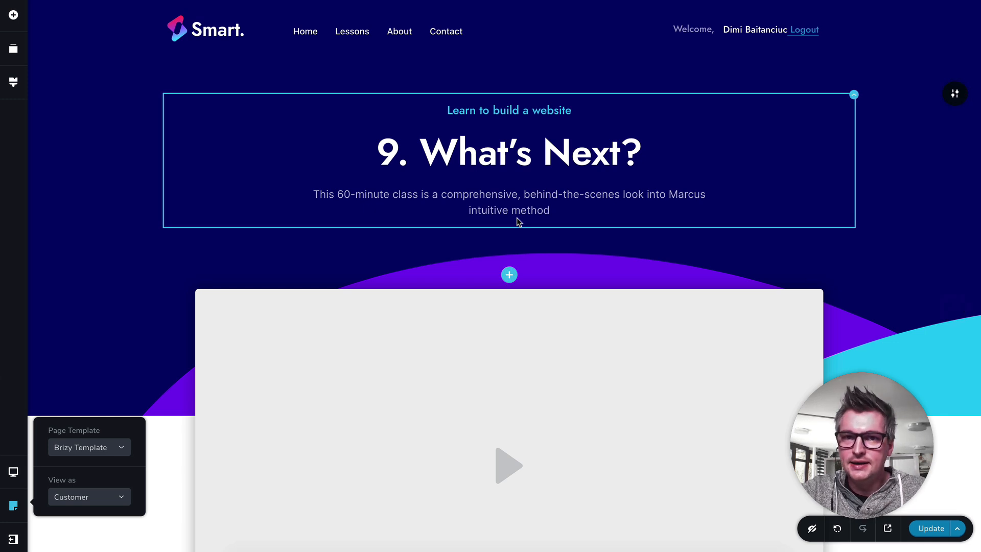
pyautogui.click(147, 322)
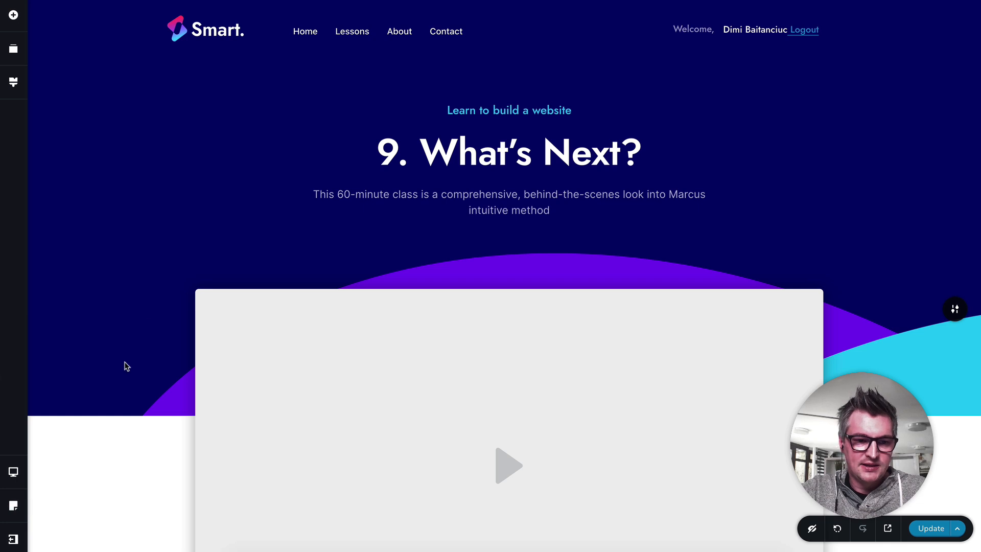
# Step: Leave the Single Lesson template's editor for the dashboard without saving the changes
pyautogui.click(22, 538)
pyautogui.click(87, 534)
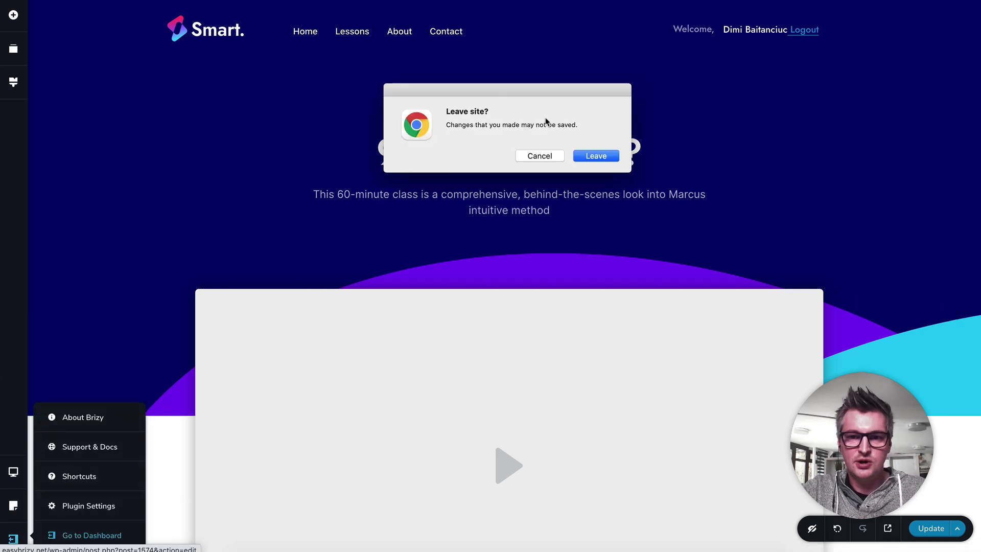
pyautogui.click(596, 156)
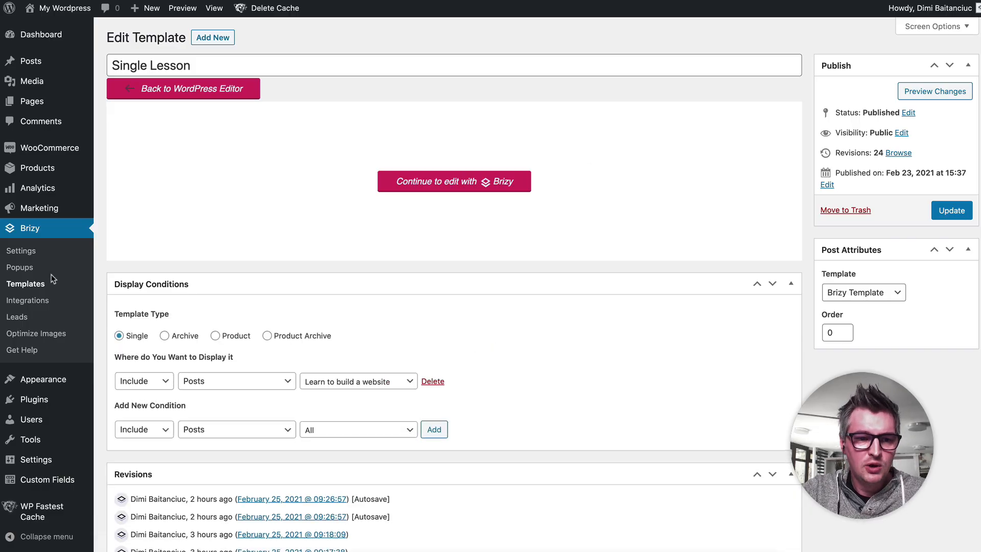
# Step: Open the Category Course template from the Brizy templates list for editing with Brizy
pyautogui.click(41, 285)
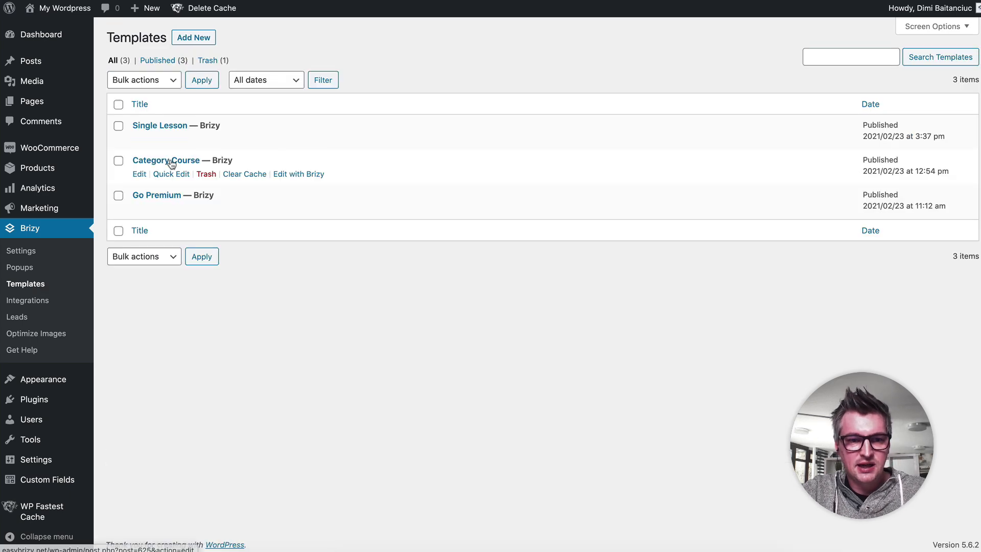
pyautogui.click(194, 160)
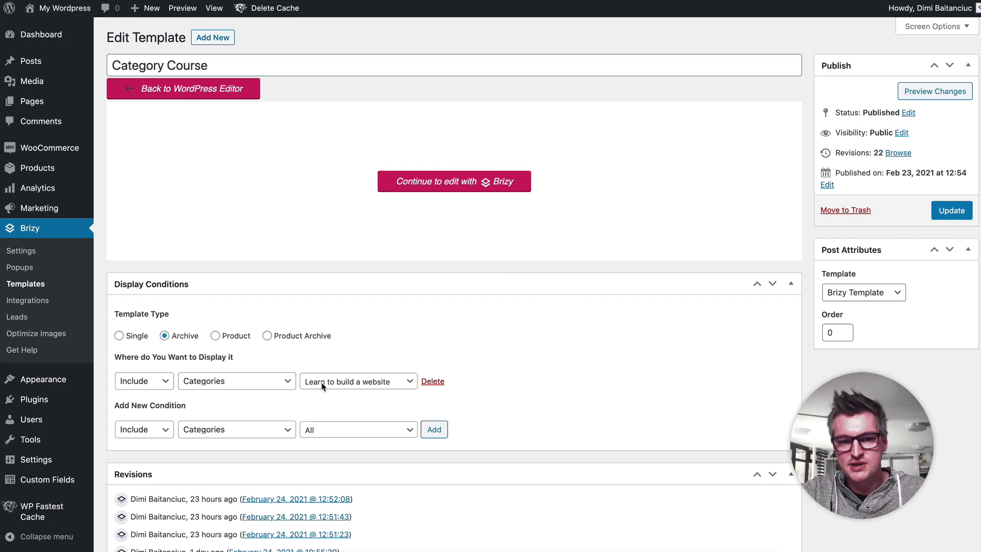
pyautogui.click(465, 184)
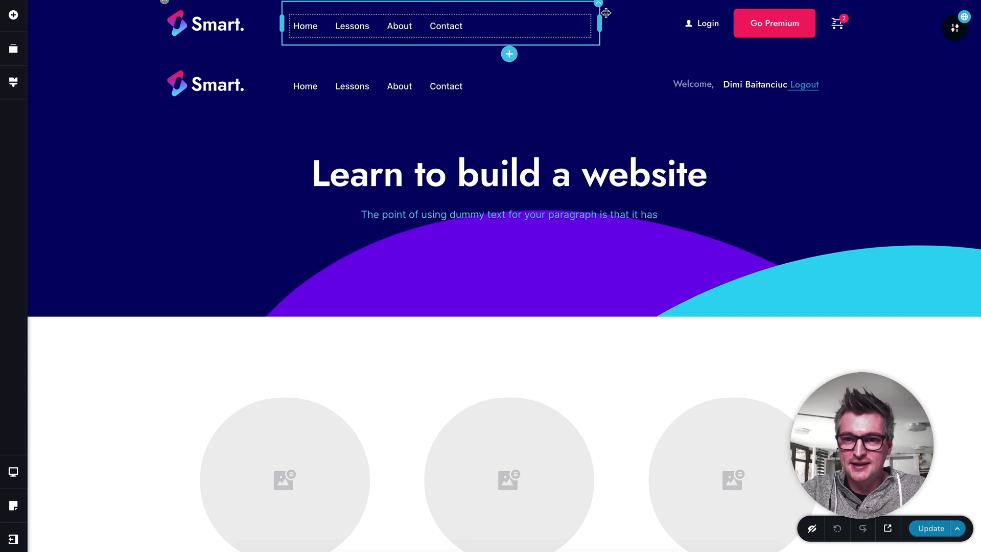
# Step: Check the membership role and global display conditions of the header with the Login and Go Premium links
pyautogui.click(953, 31)
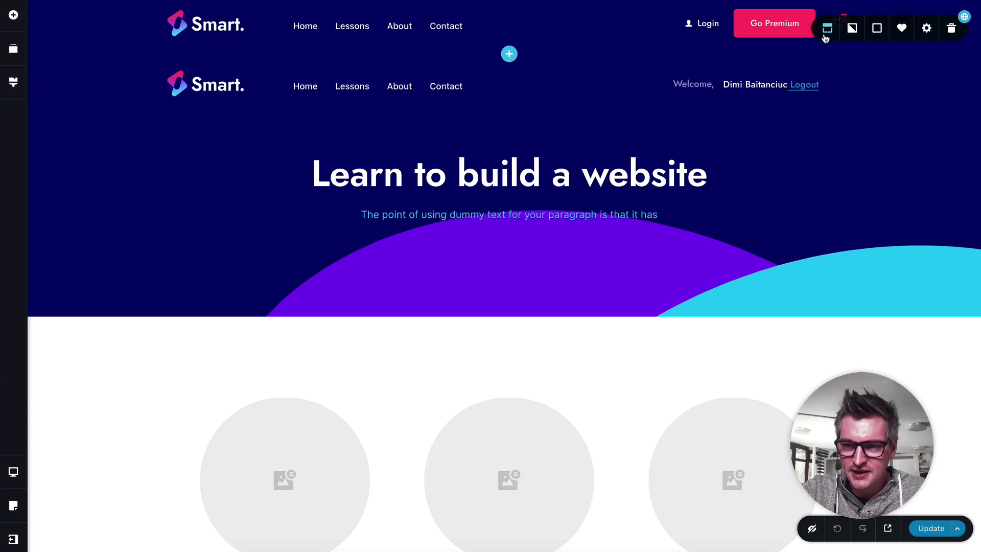
pyautogui.click(825, 34)
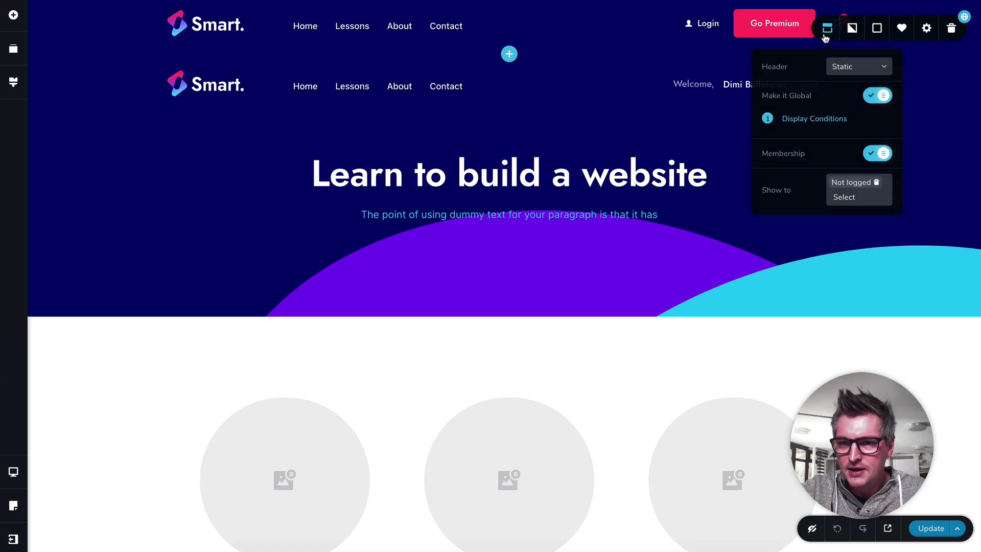
pyautogui.click(824, 119)
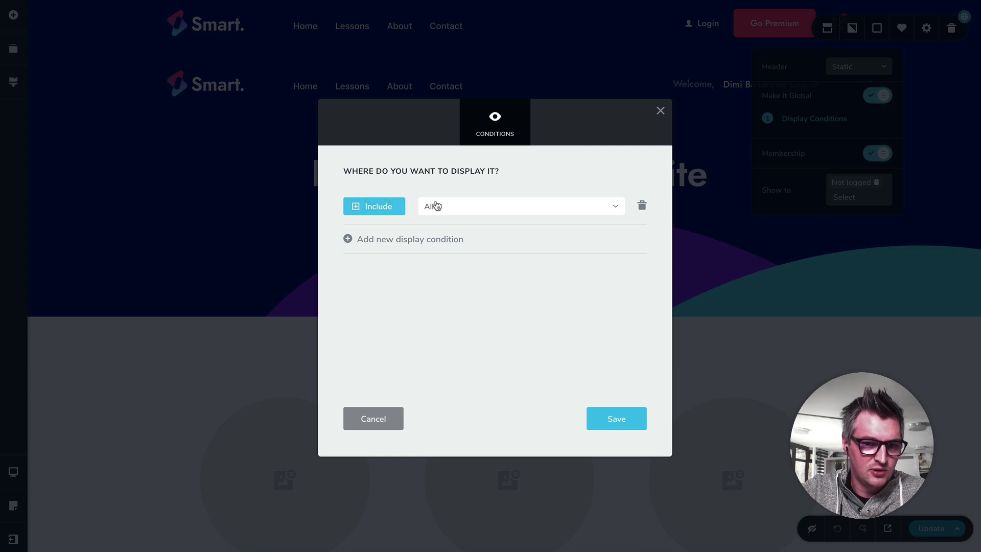
pyautogui.click(459, 215)
pyautogui.click(470, 230)
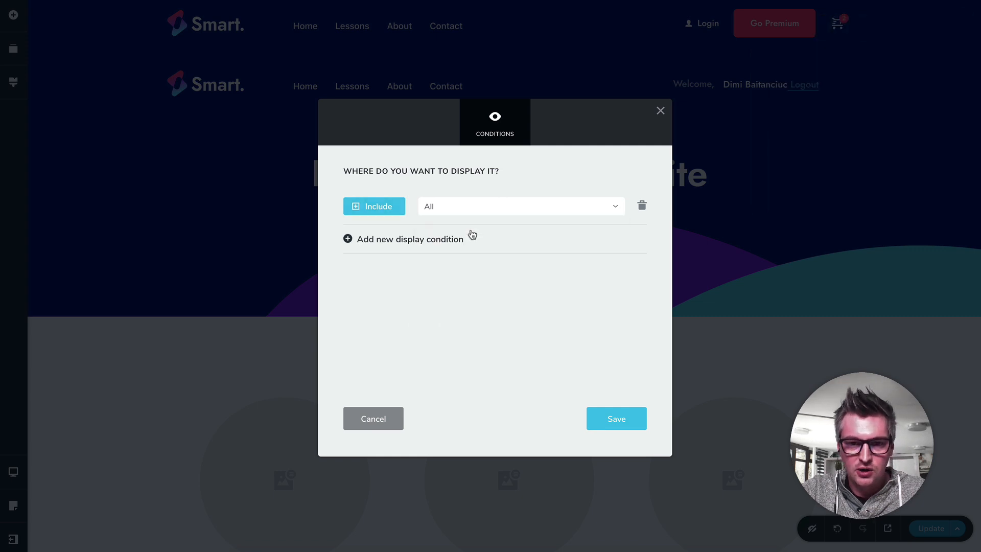
pyautogui.click(722, 332)
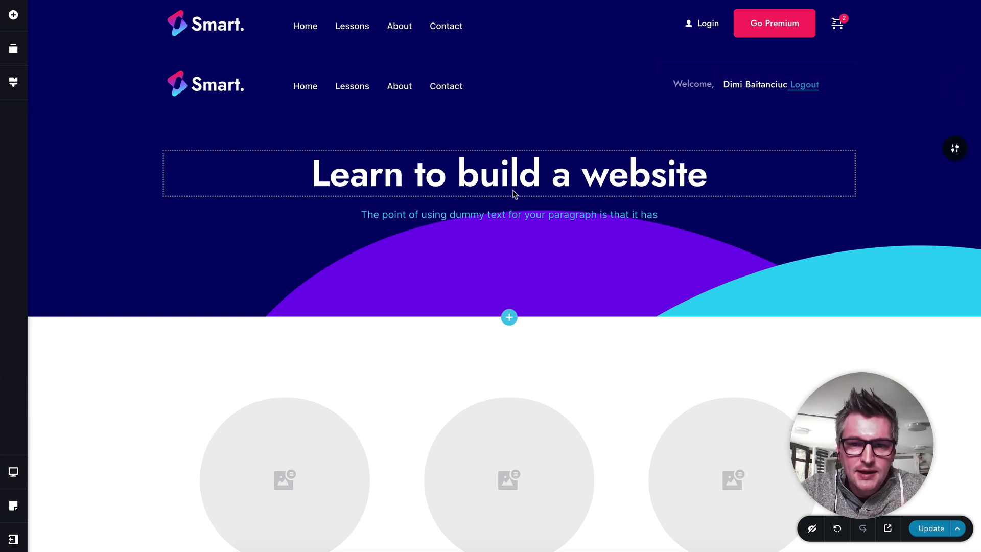
# Step: Look over the Category Course template's title section and its grid of lessons
pyautogui.scroll(-2, 512, 193)
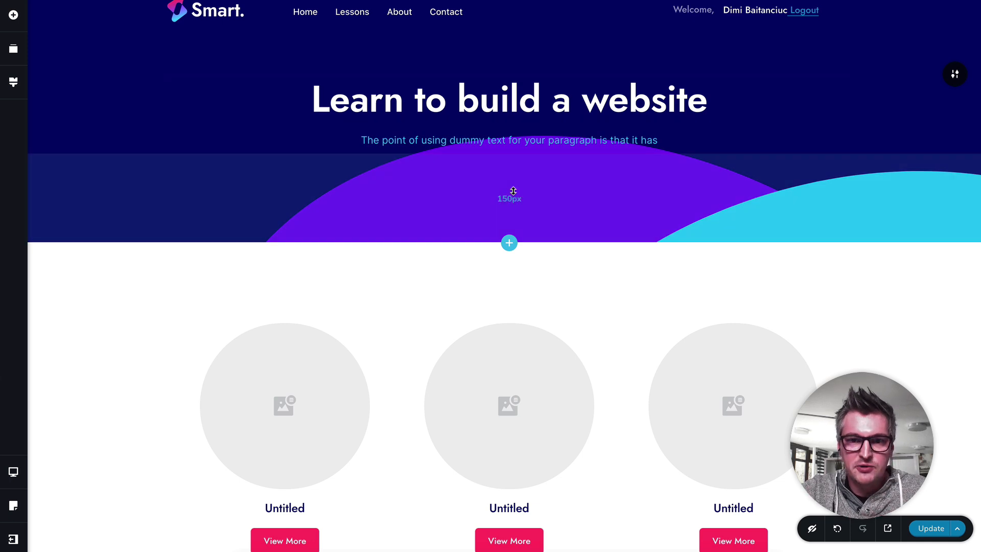
pyautogui.scroll(-3, 513, 191)
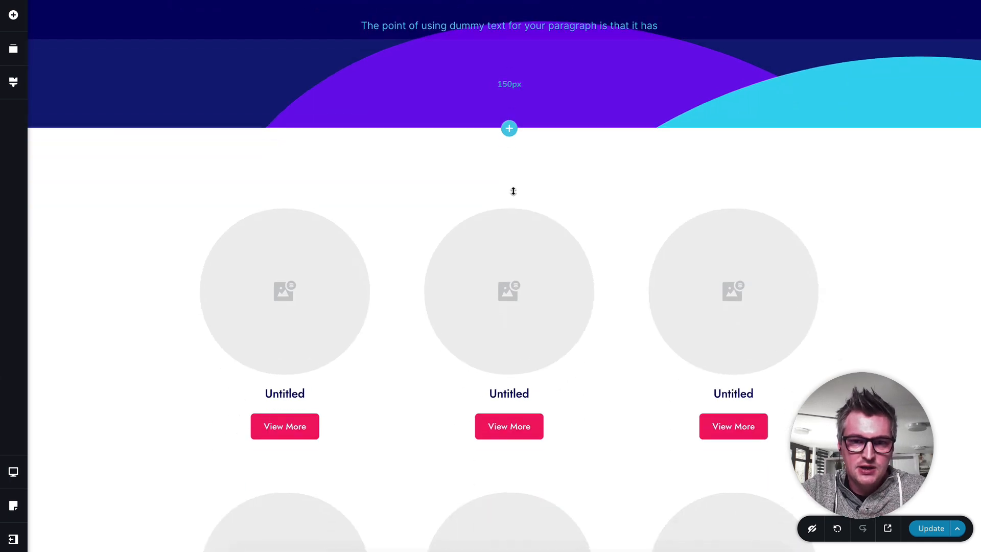
pyautogui.scroll(4, 513, 191)
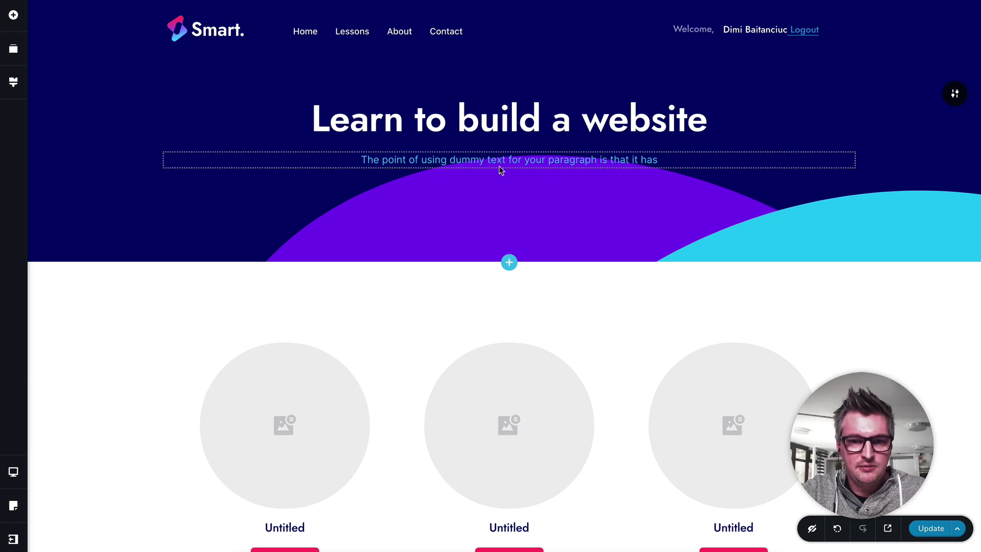
pyautogui.scroll(-2, 465, 271)
pyautogui.scroll(-6, 464, 275)
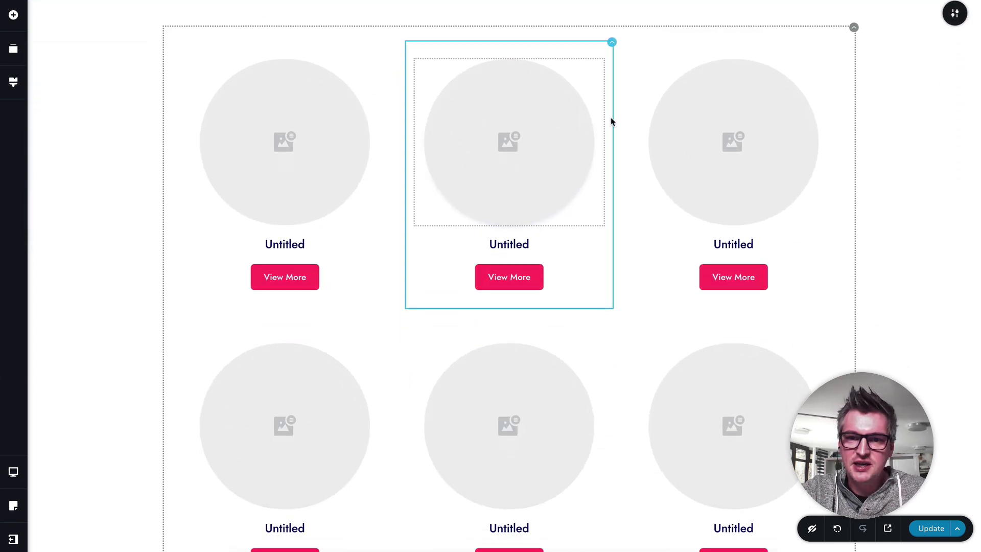
pyautogui.scroll(1, 611, 121)
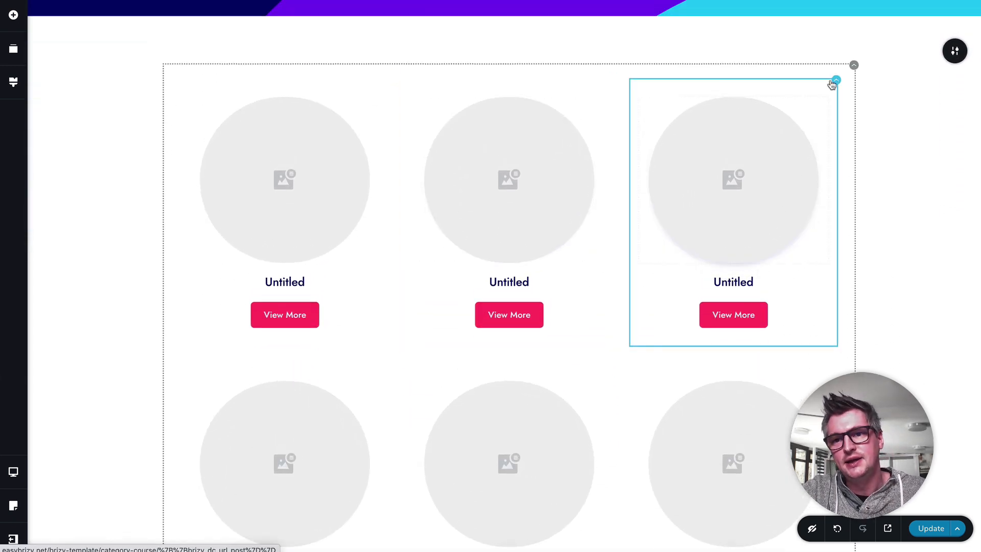
# Step: Check the lesson grid's column, row and spacing settings and locate the Archives element among the available elements
pyautogui.moveTo(855, 71)
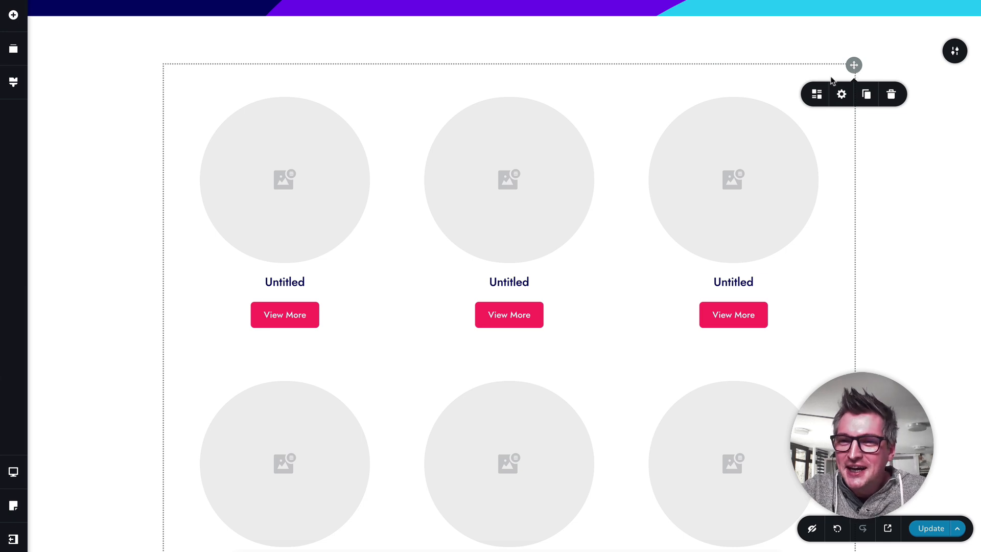
pyautogui.click(817, 95)
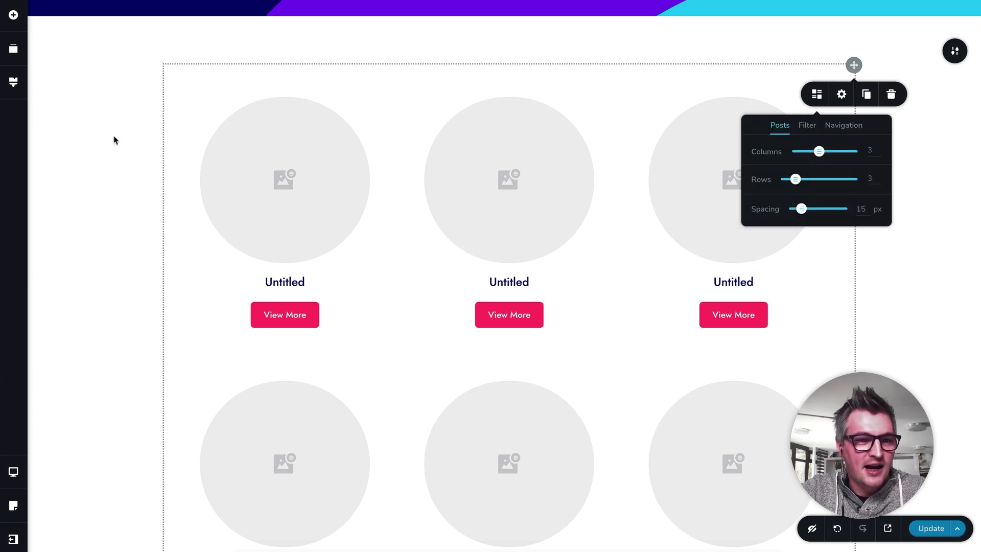
pyautogui.click(15, 16)
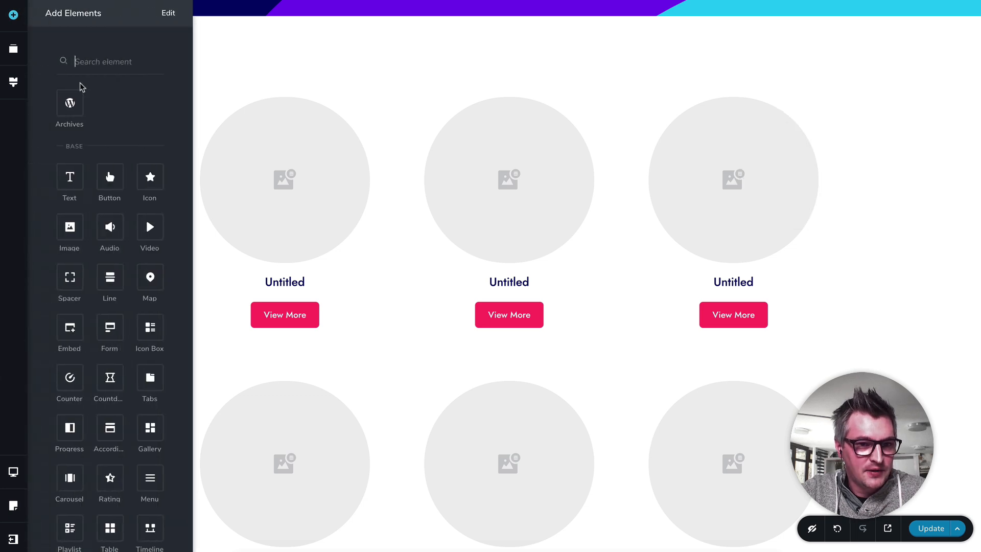
pyautogui.moveTo(70, 102); pyautogui.dragTo(462, 154)
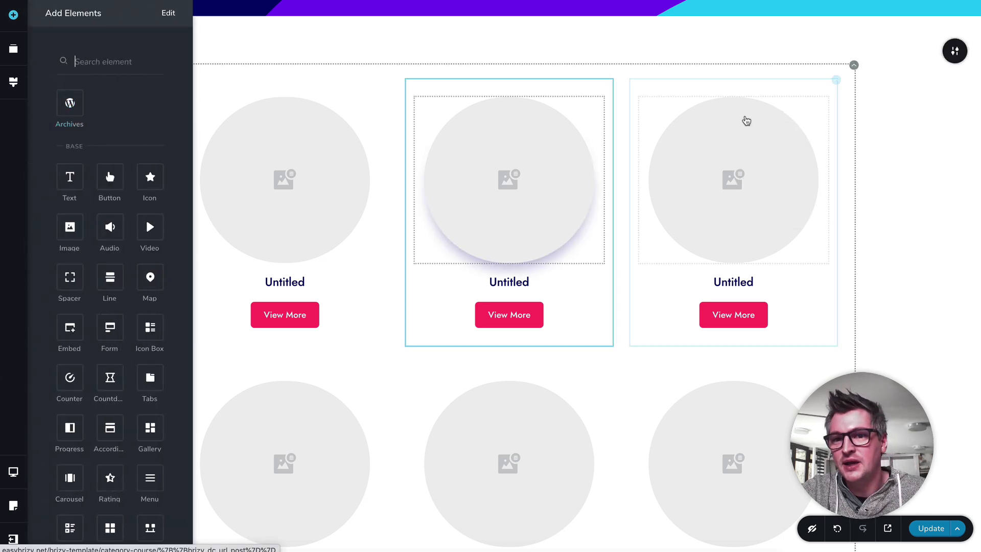
# Step: Check the lesson grid's filter settings and the post categories it can be filtered by
pyautogui.click(853, 66)
pyautogui.click(817, 94)
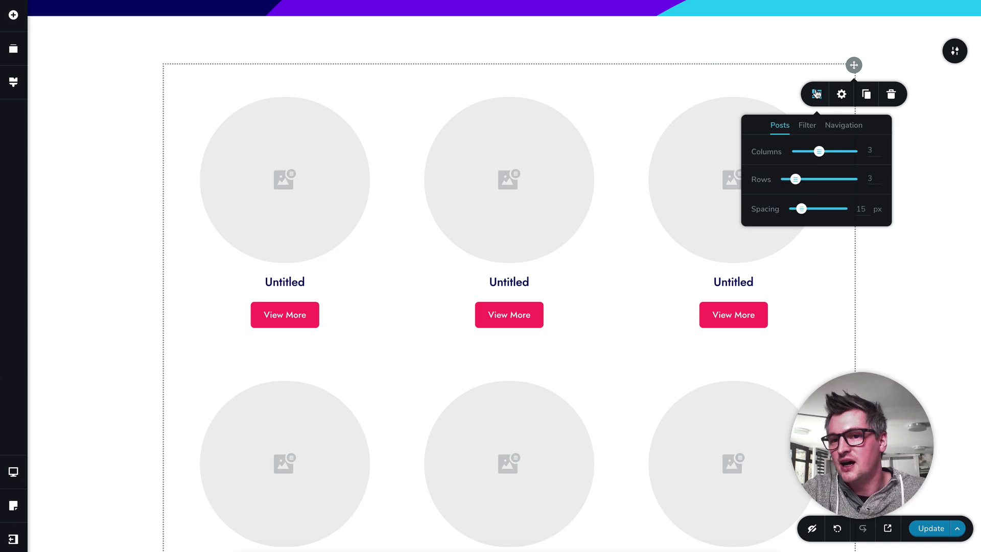
pyautogui.click(806, 125)
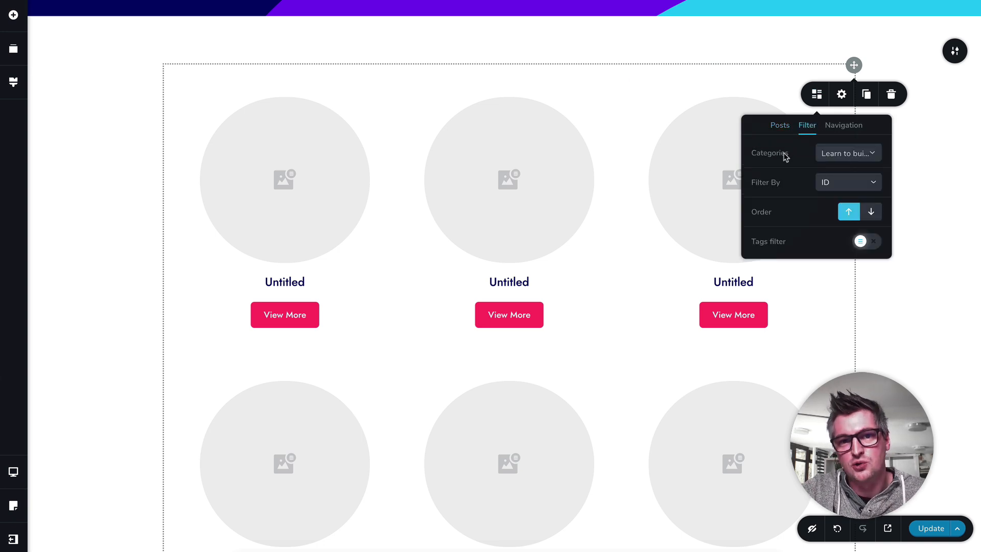
pyautogui.click(843, 155)
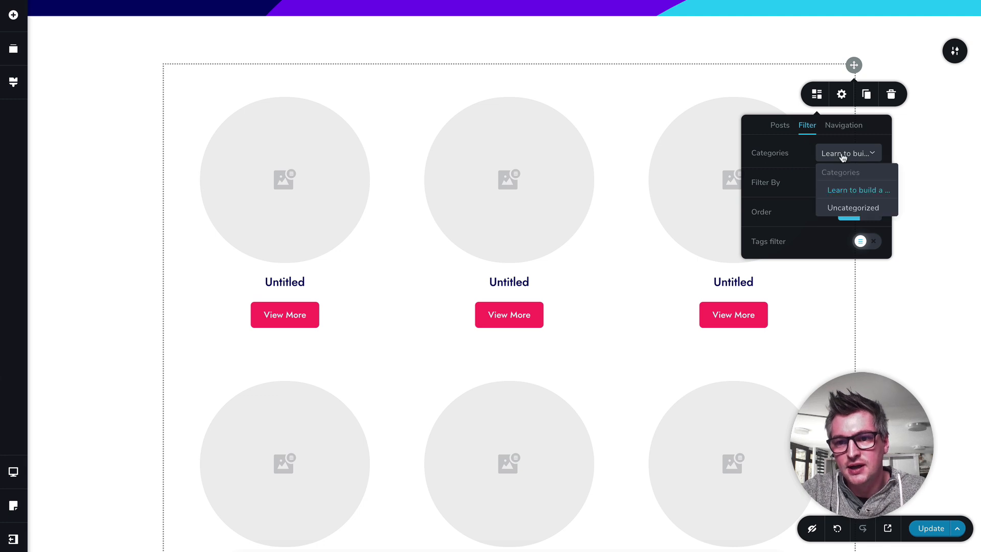
pyautogui.click(790, 165)
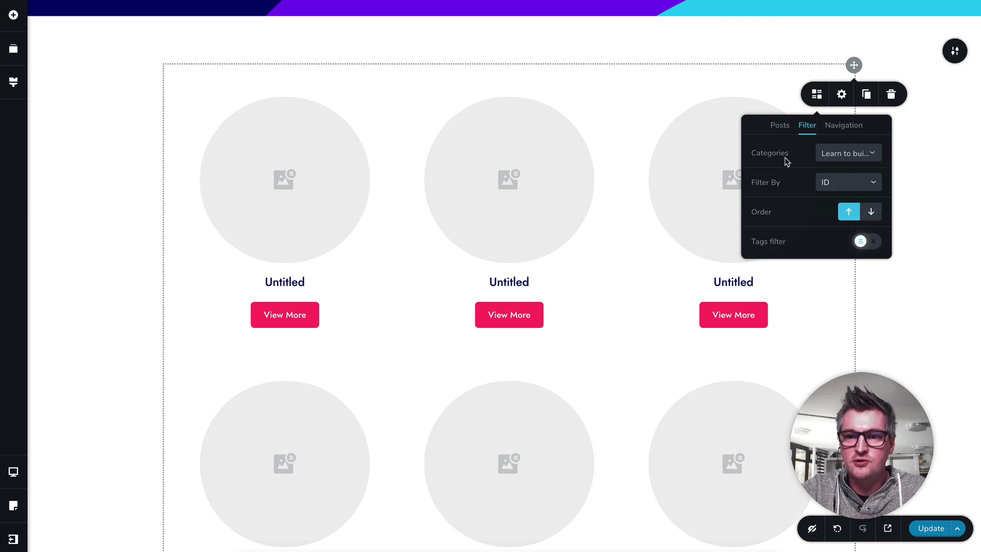
pyautogui.click(900, 285)
# Step: Look over the rest of the Category Course template, from the mission statement to the footer
pyautogui.scroll(-6, 543, 213)
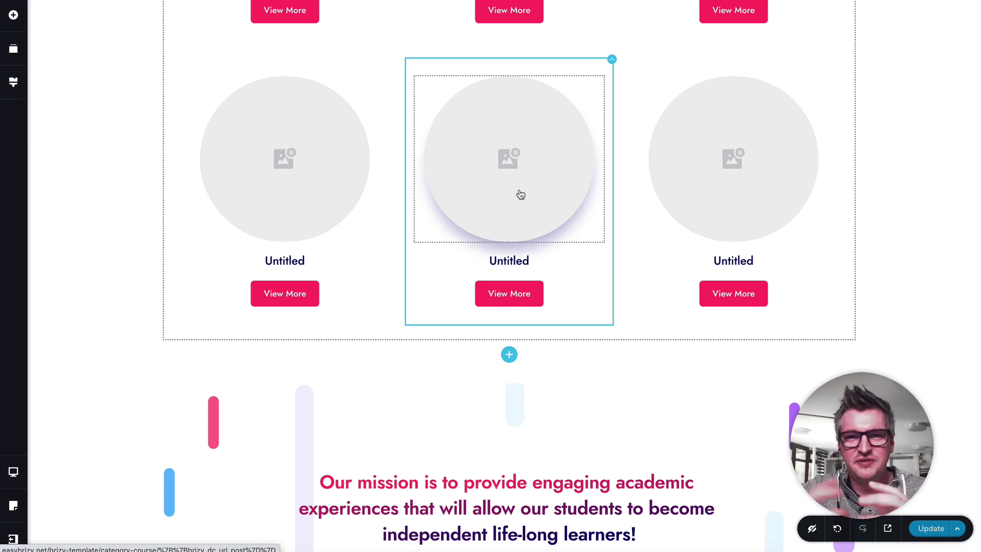
pyautogui.scroll(-5, 520, 195)
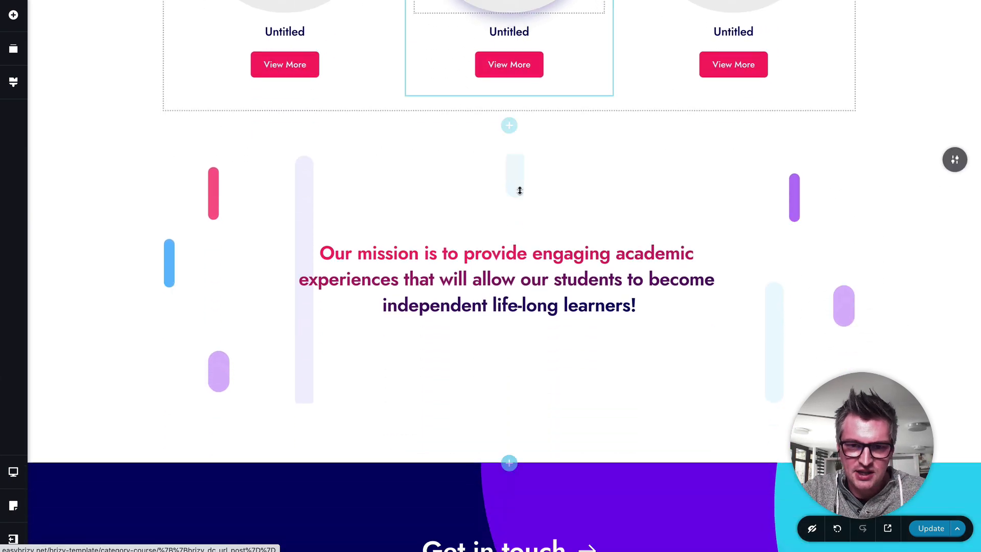
pyautogui.scroll(-5, 520, 194)
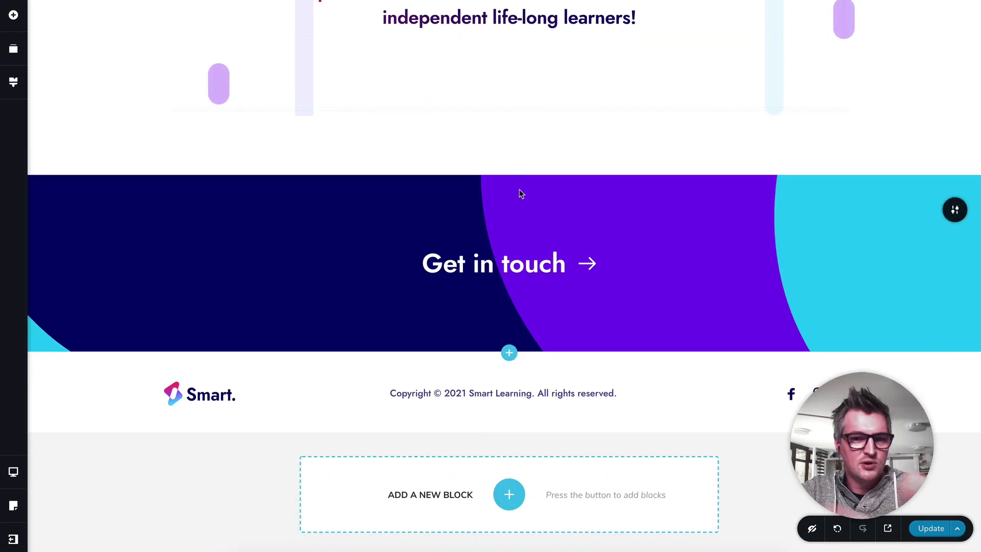
pyautogui.scroll(20, 519, 193)
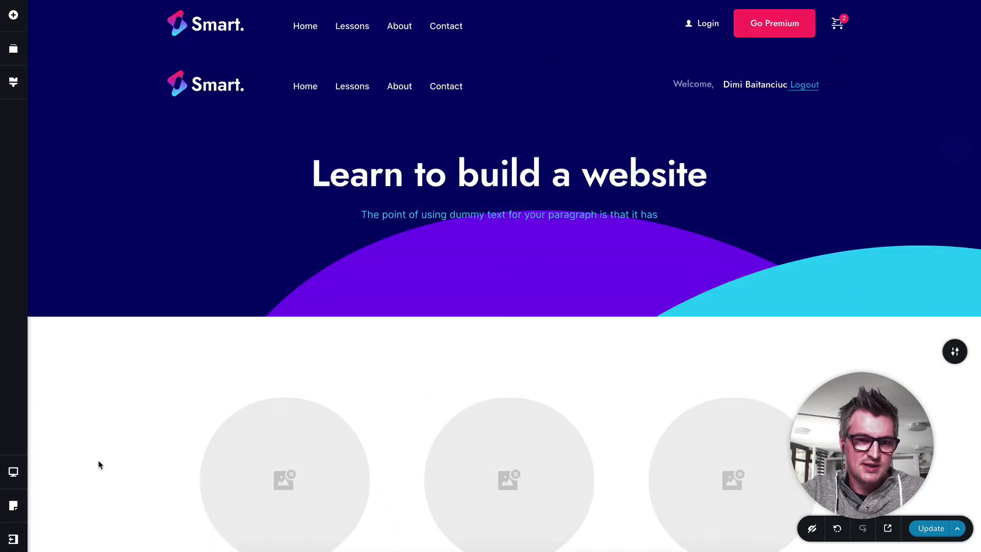
# Step: Leave the Category Course editor without saving the changes and return to the Brizy templates list
pyautogui.click(14, 543)
pyautogui.click(80, 534)
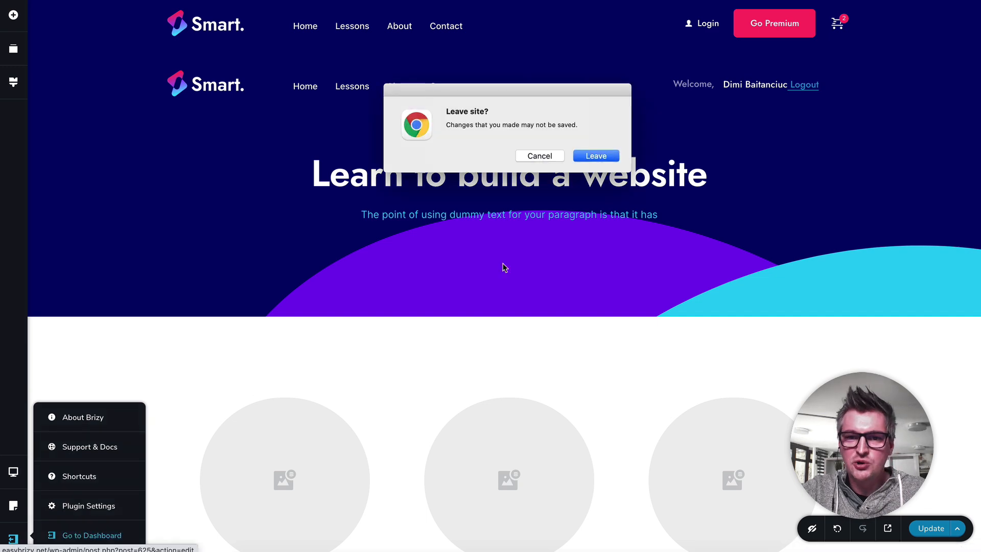
pyautogui.click(606, 158)
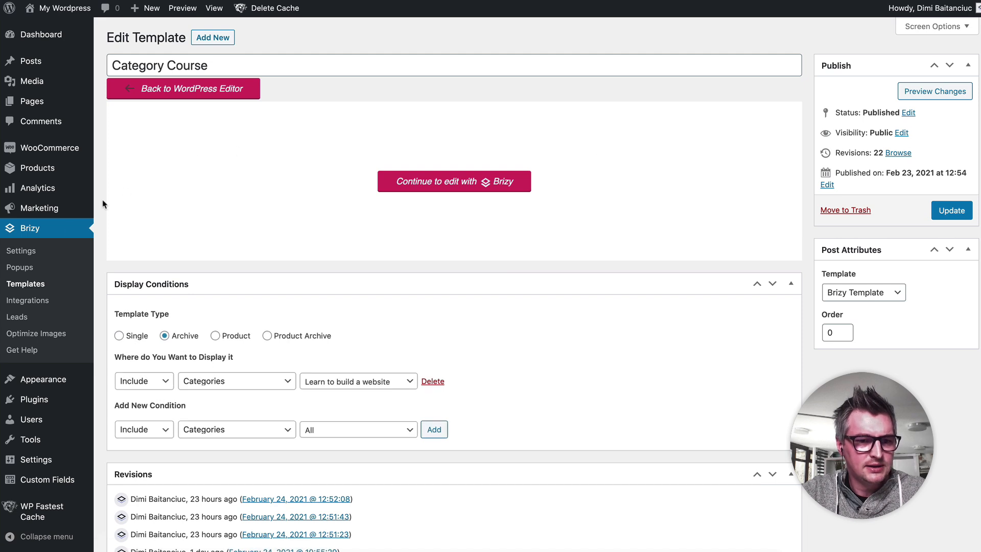
pyautogui.click(39, 289)
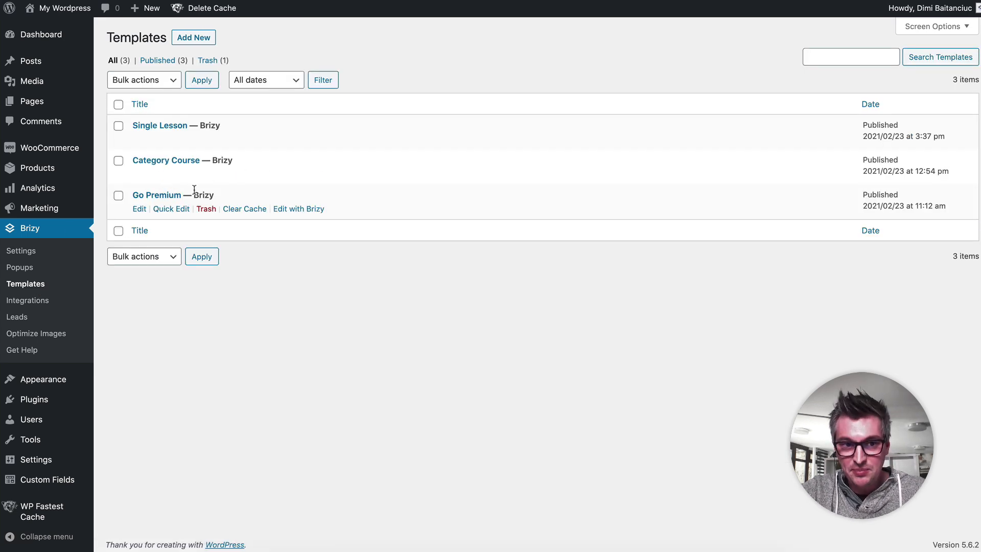
# Step: Open the Go Premium template in the Brizy editor and view it as a Not logged visitor
pyautogui.click(173, 198)
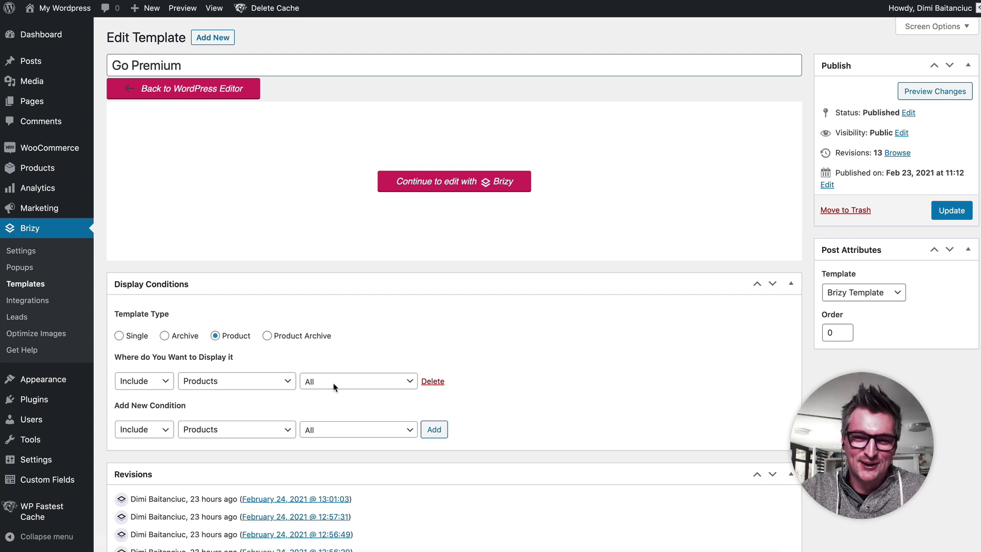
pyautogui.click(448, 189)
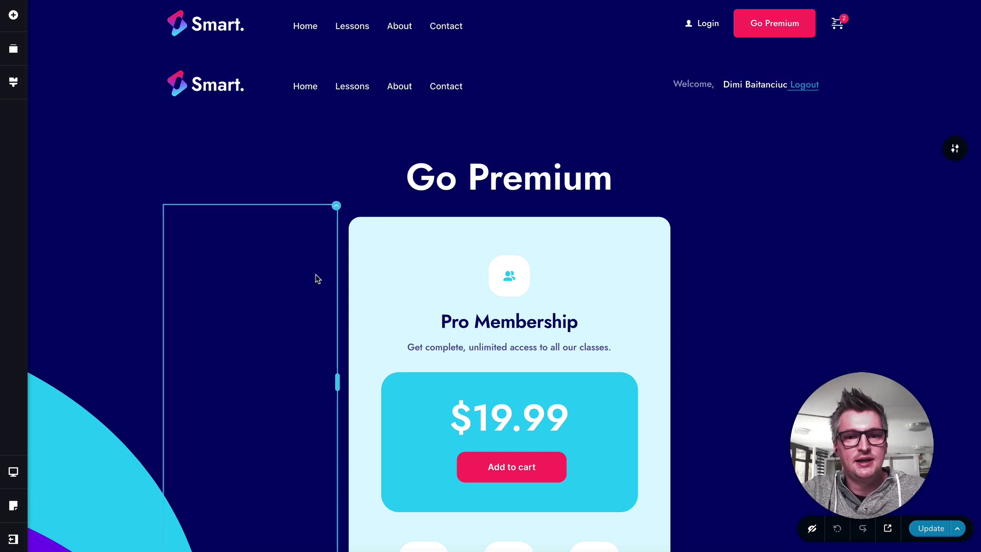
pyautogui.click(14, 506)
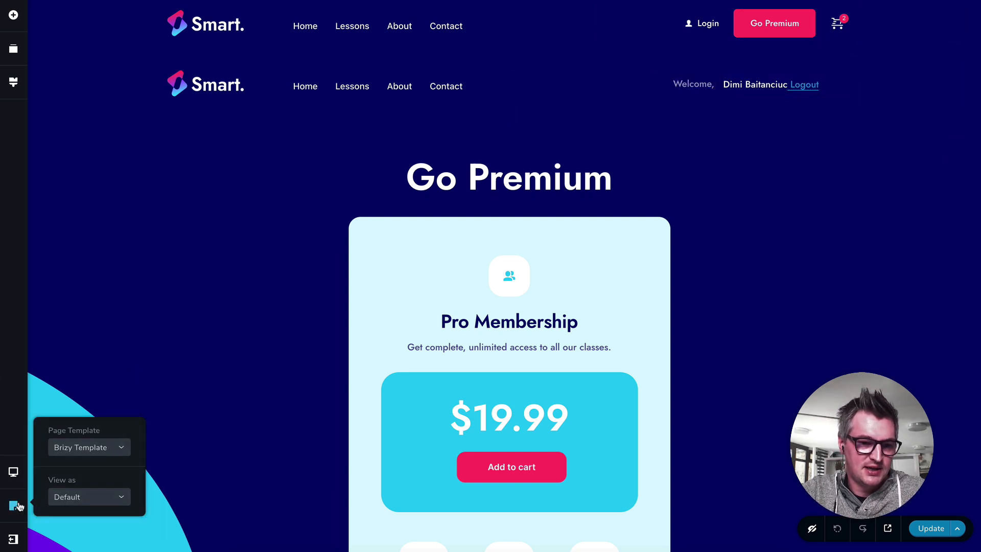
pyautogui.click(88, 495)
pyautogui.scroll(-1, 102, 437)
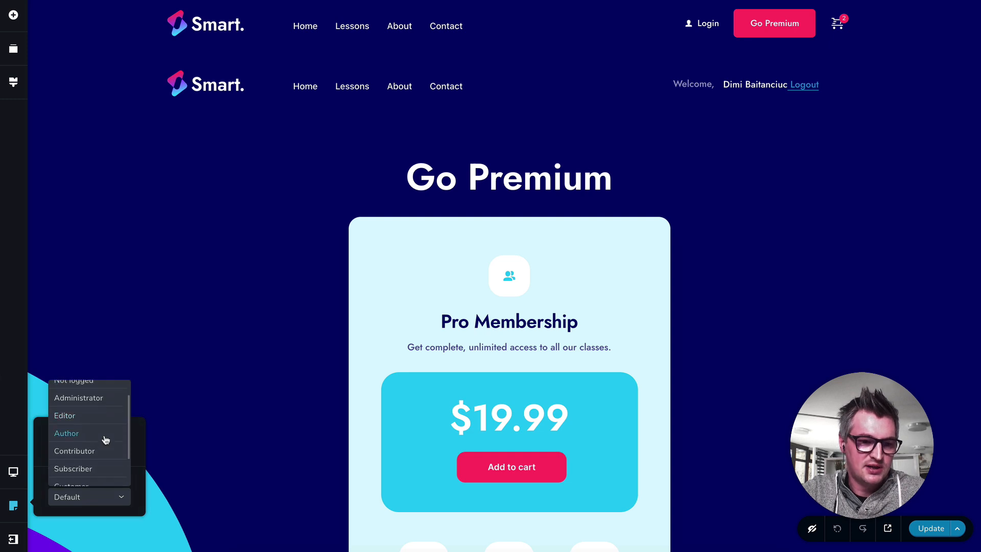
pyautogui.scroll(1, 103, 438)
pyautogui.click(98, 409)
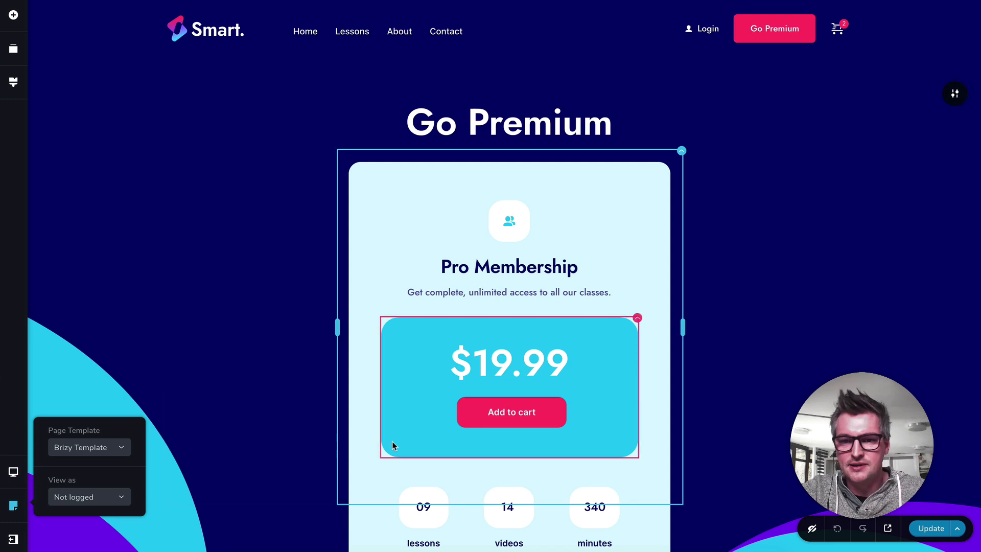
pyautogui.click(729, 324)
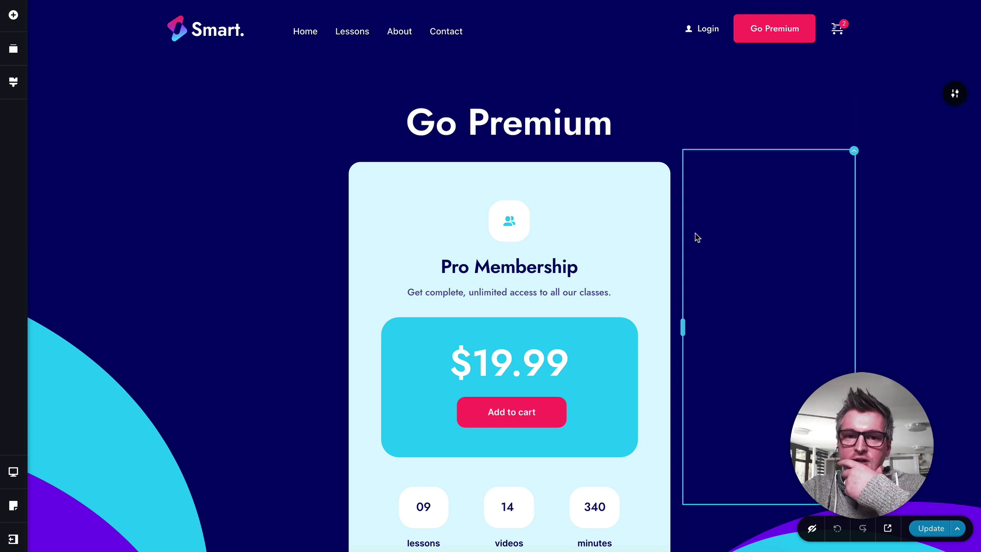
# Step: Review the Pro Membership card and locate the Add To Cart element by searching the available elements for "add"
pyautogui.scroll(-2, 697, 236)
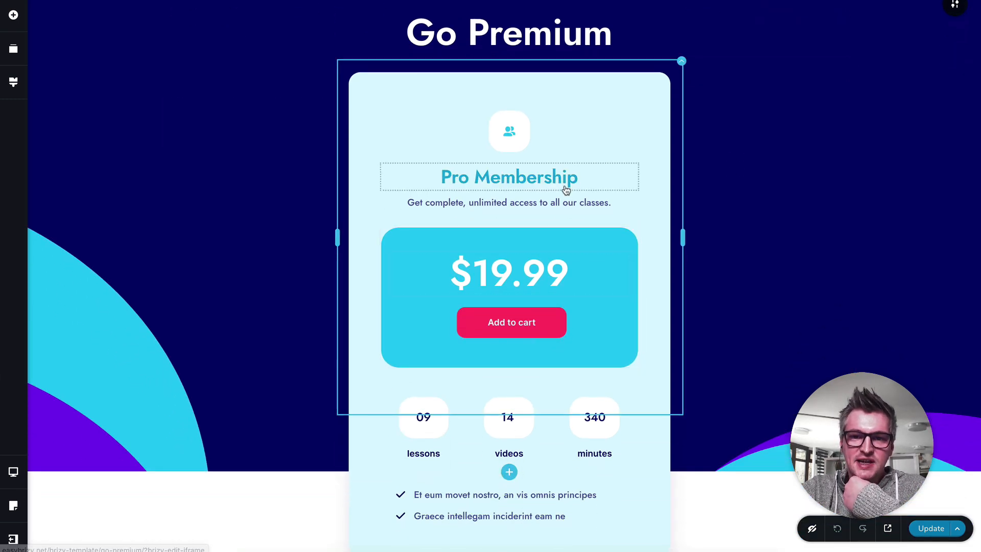
pyautogui.scroll(2, 566, 190)
pyautogui.scroll(-2, 537, 227)
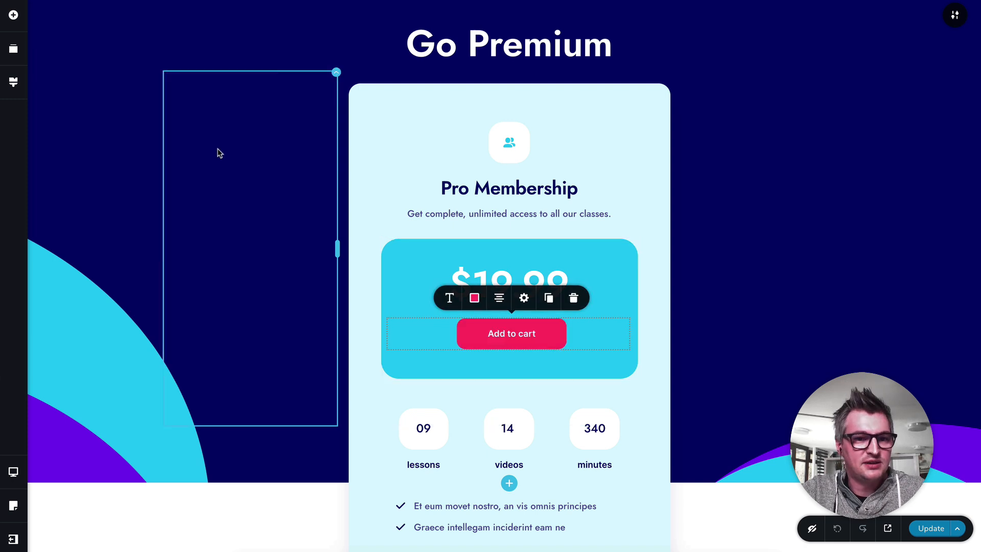
pyautogui.click(20, 23)
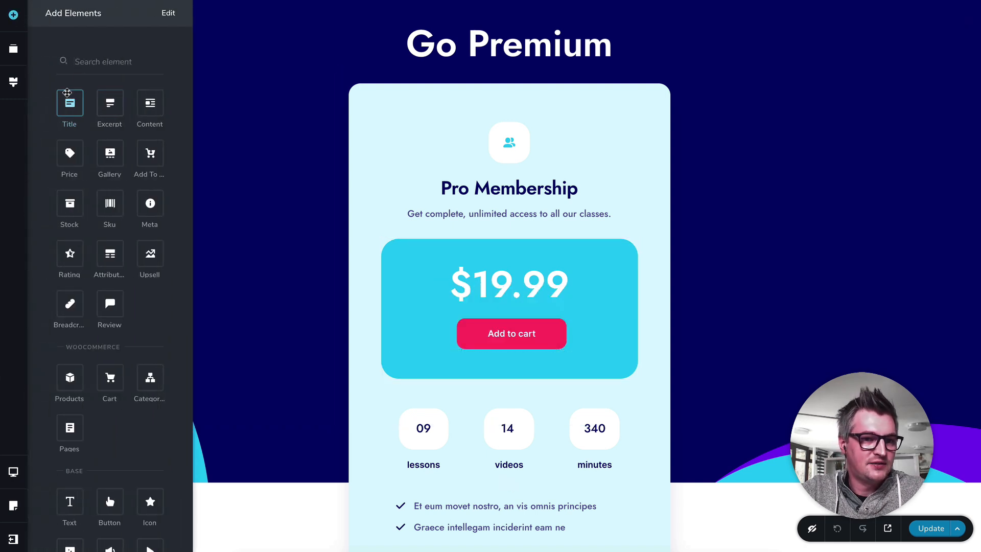
pyautogui.write('add')
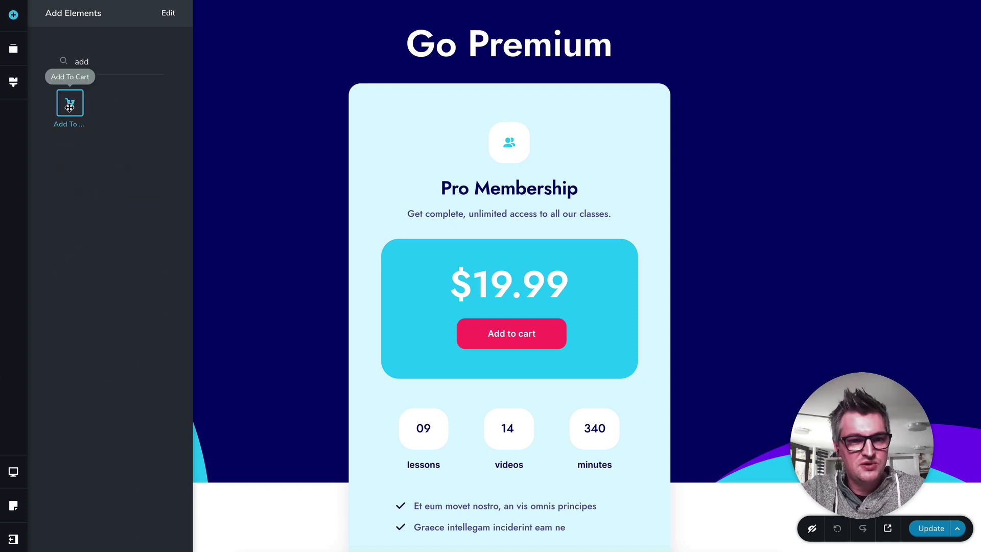
pyautogui.moveTo(69, 106); pyautogui.dragTo(566, 302)
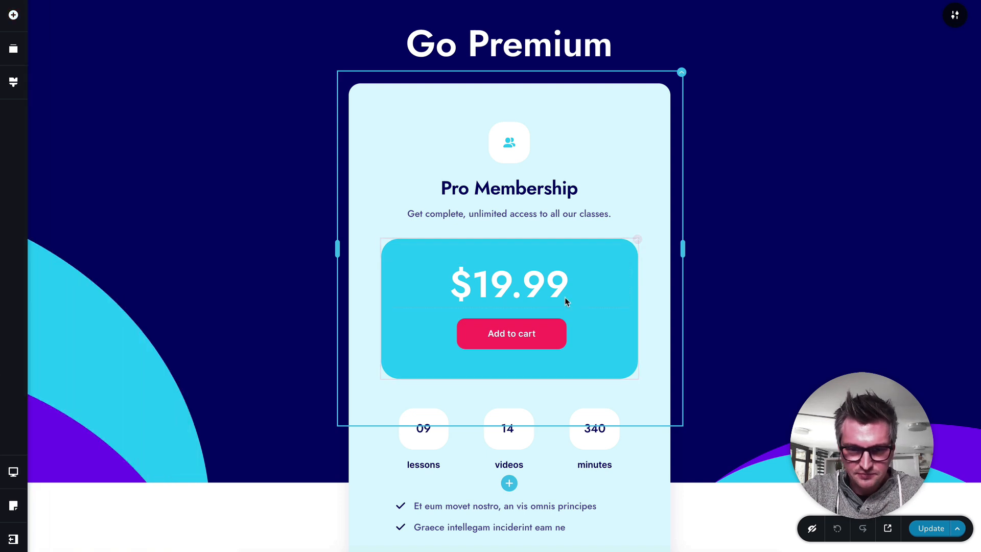
# Step: Look over the rest of the Go Premium template, from the membership card through the Frequently Asked Questions to the footer
pyautogui.scroll(-6, 543, 306)
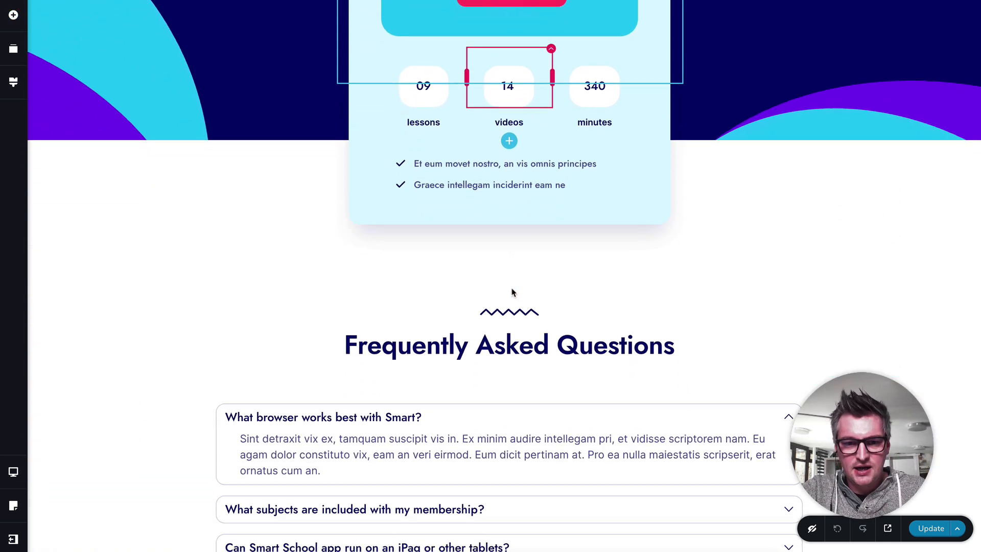
pyautogui.scroll(-3, 513, 292)
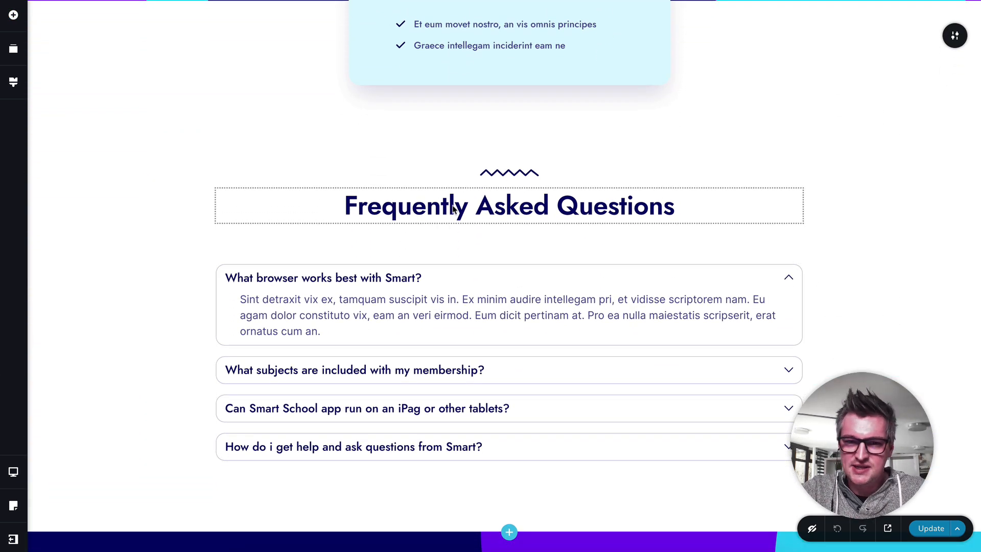
pyautogui.scroll(-1, 508, 193)
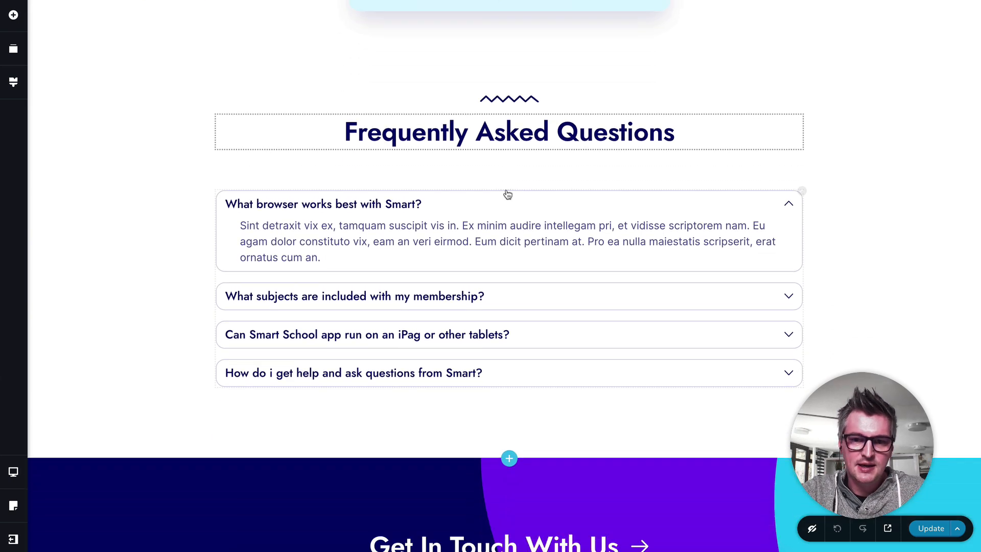
pyautogui.scroll(-2, 508, 194)
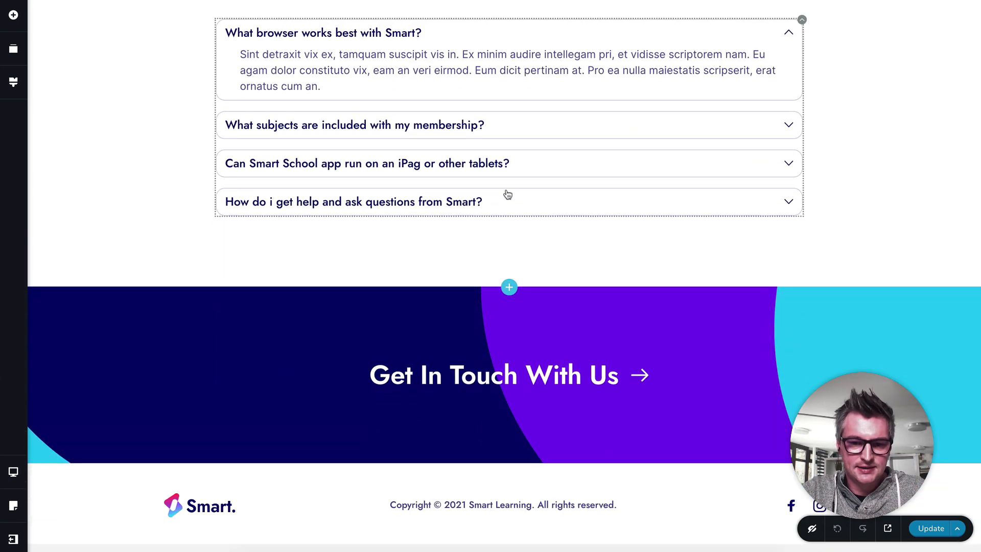
pyautogui.scroll(-1, 508, 195)
pyautogui.scroll(10, 508, 194)
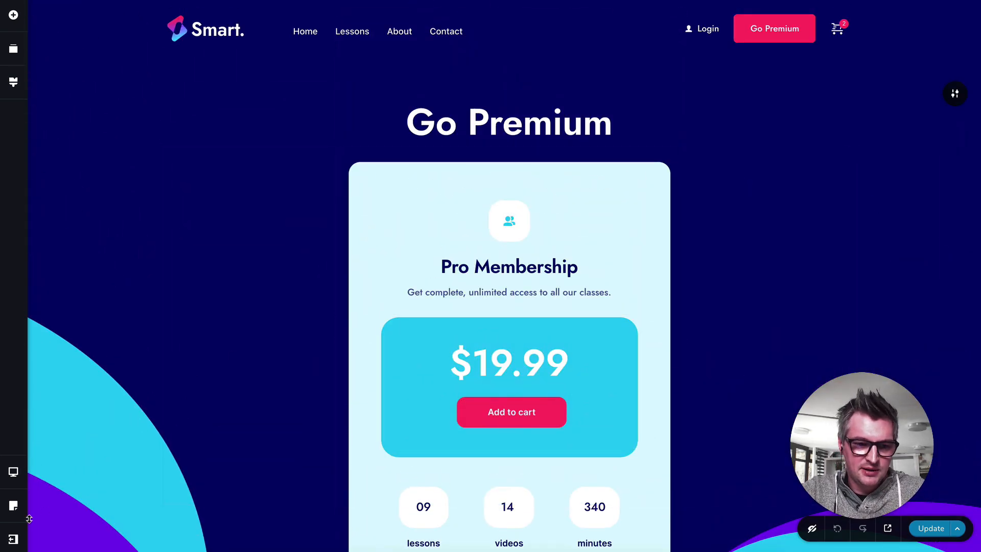
# Step: Leave the Go Premium editor and return to the Brizy templates list
pyautogui.click(14, 539)
pyautogui.click(72, 534)
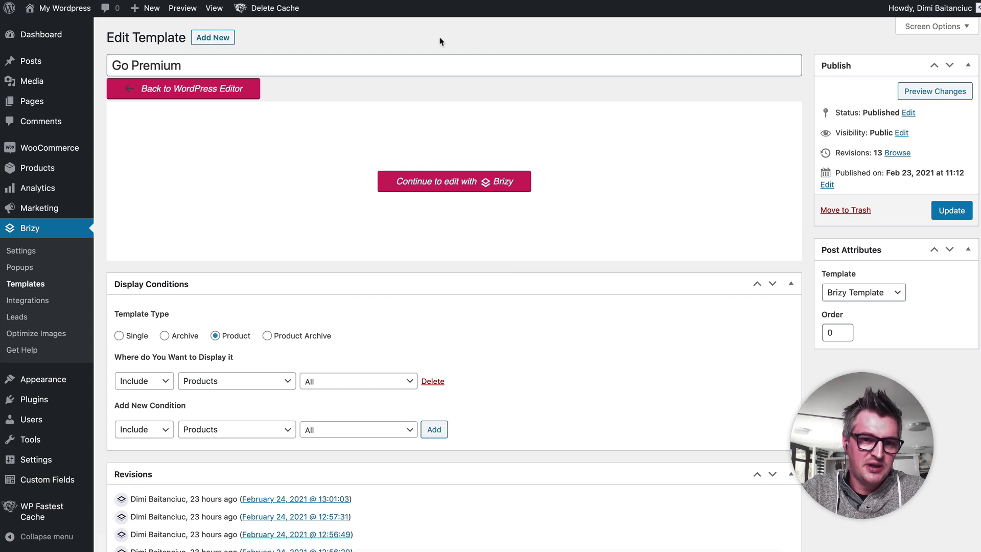
pyautogui.click(33, 285)
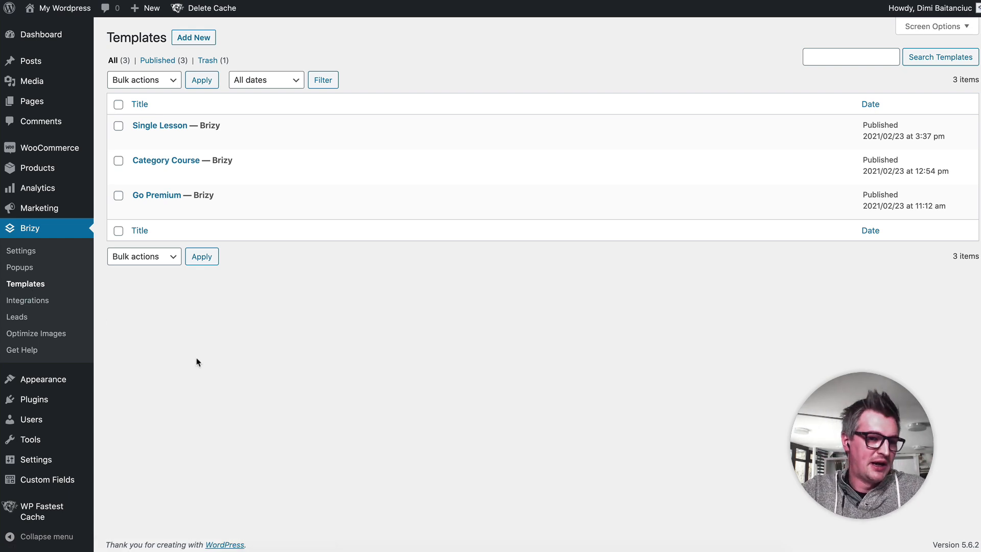
# Step: Look over the live site's home page as a visitor and open the 1.Intro to Graphic Design lesson from the Lessons page
pyautogui.moveTo(43, 401)
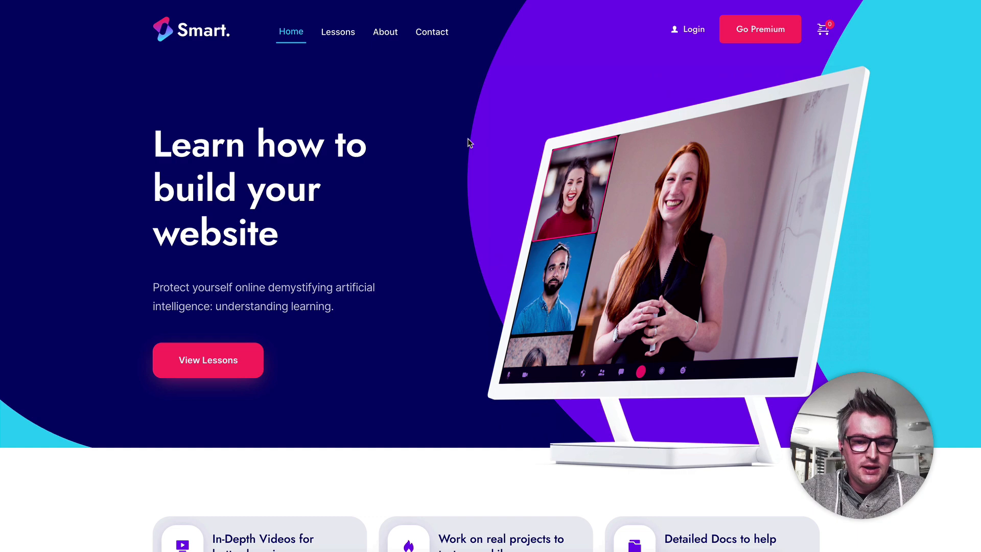
pyautogui.scroll(-10, 478, 200)
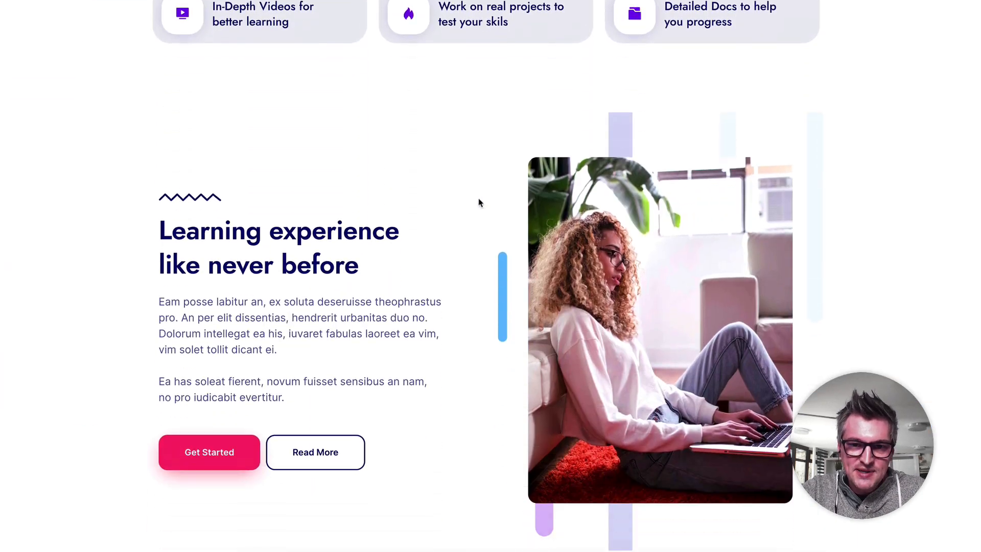
pyautogui.scroll(10, 479, 201)
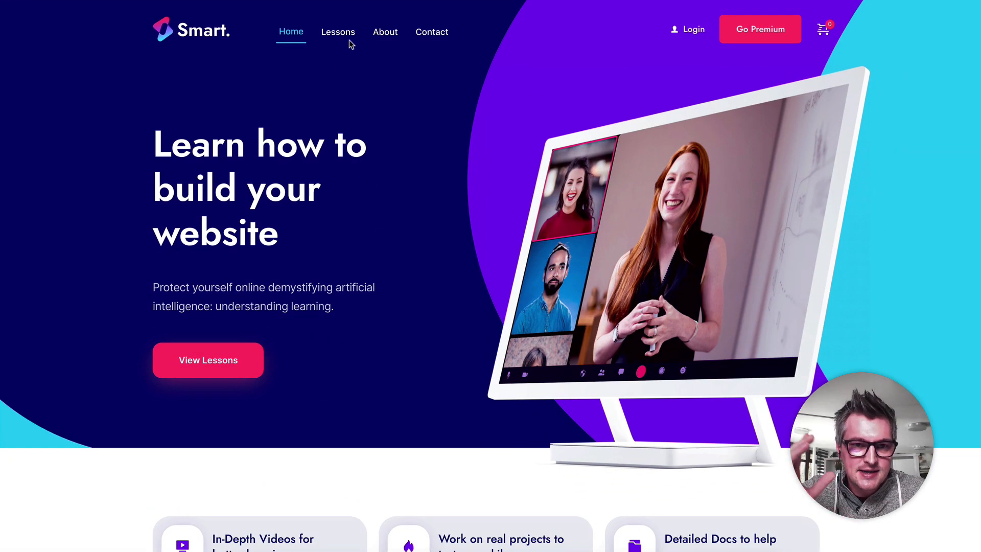
pyautogui.click(352, 38)
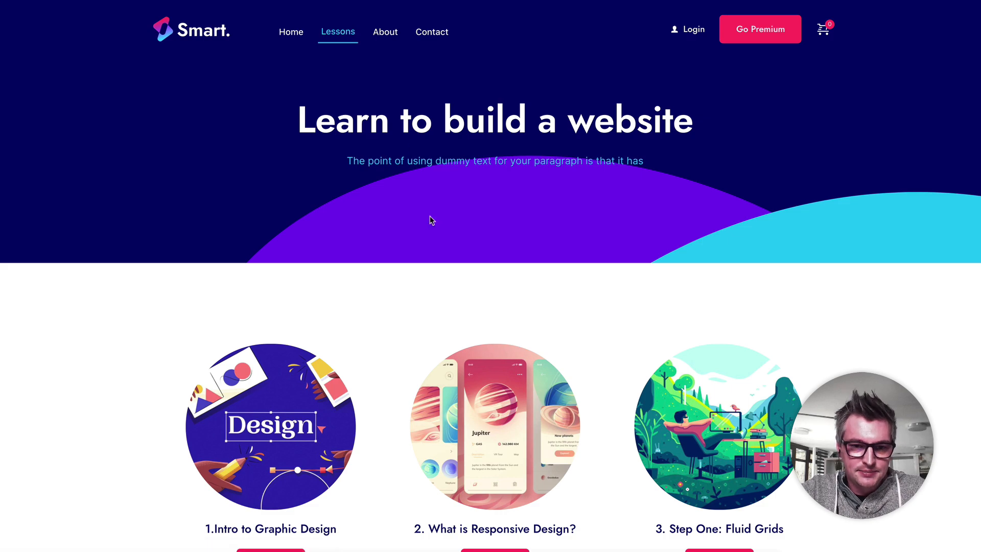
pyautogui.scroll(-4, 309, 257)
pyautogui.click(309, 256)
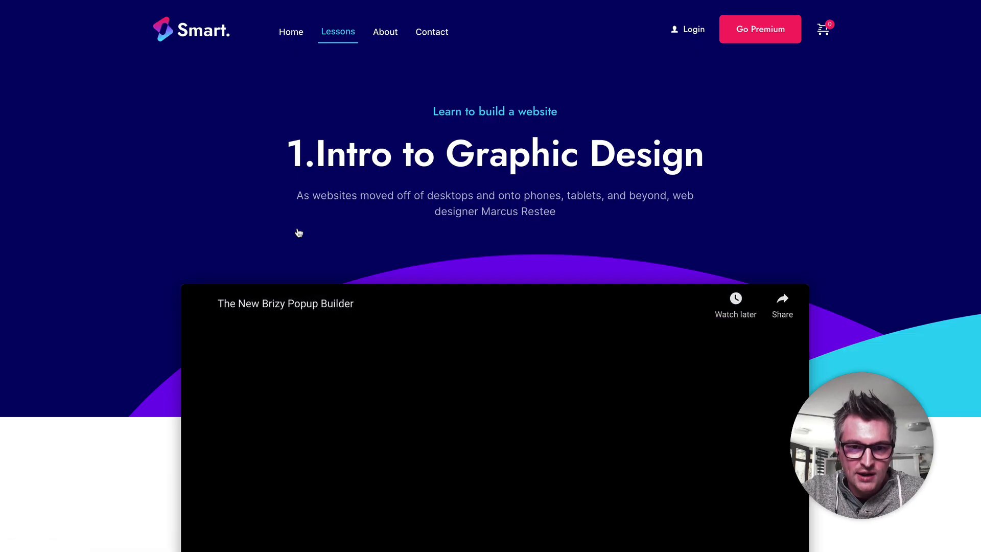
# Step: Examine what a logged-out visitor gets on the lesson page, including the video, membership call-to-action and lesson description
pyautogui.scroll(-5, 317, 223)
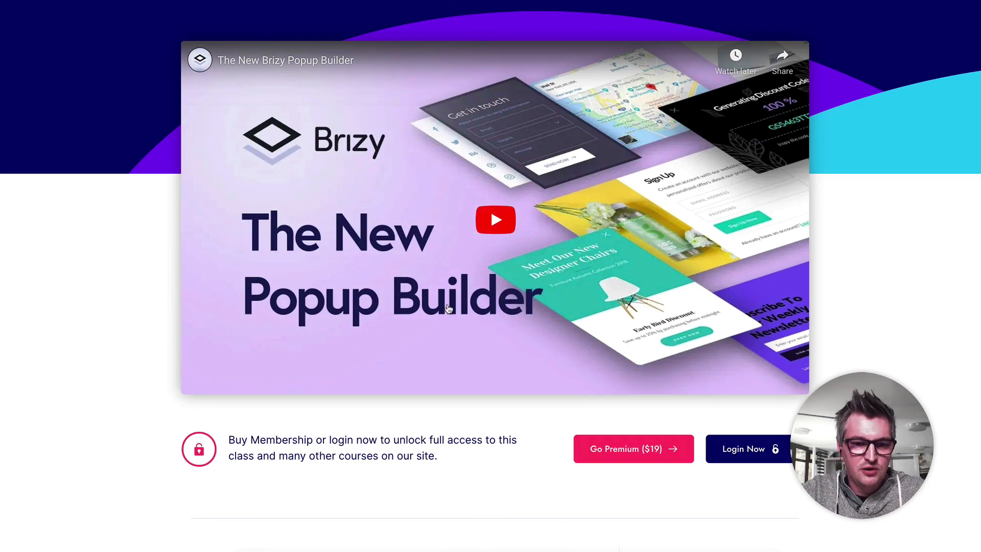
pyautogui.scroll(-4, 498, 324)
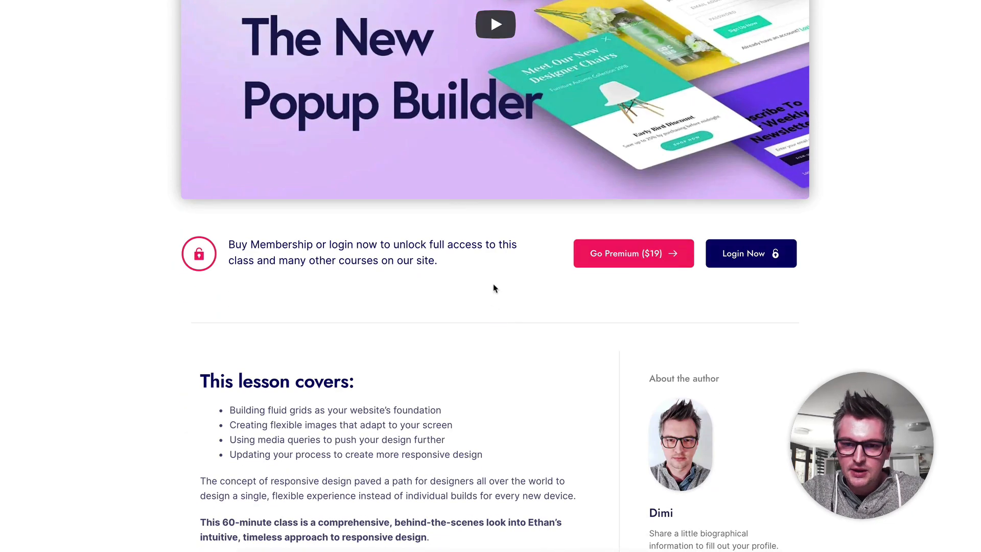
pyautogui.scroll(-8, 495, 288)
pyautogui.scroll(15, 494, 286)
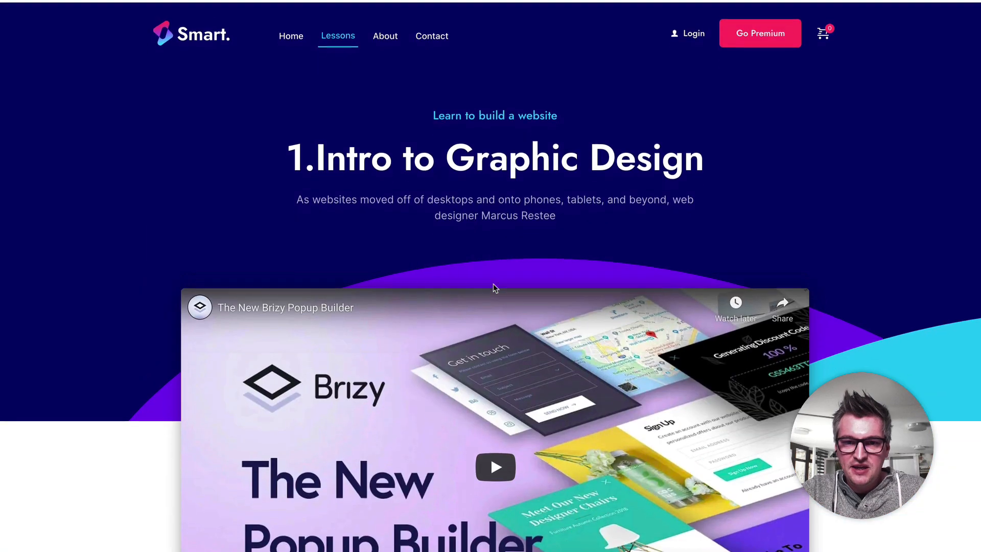
pyautogui.scroll(-1, 637, 107)
pyautogui.scroll(2, 637, 107)
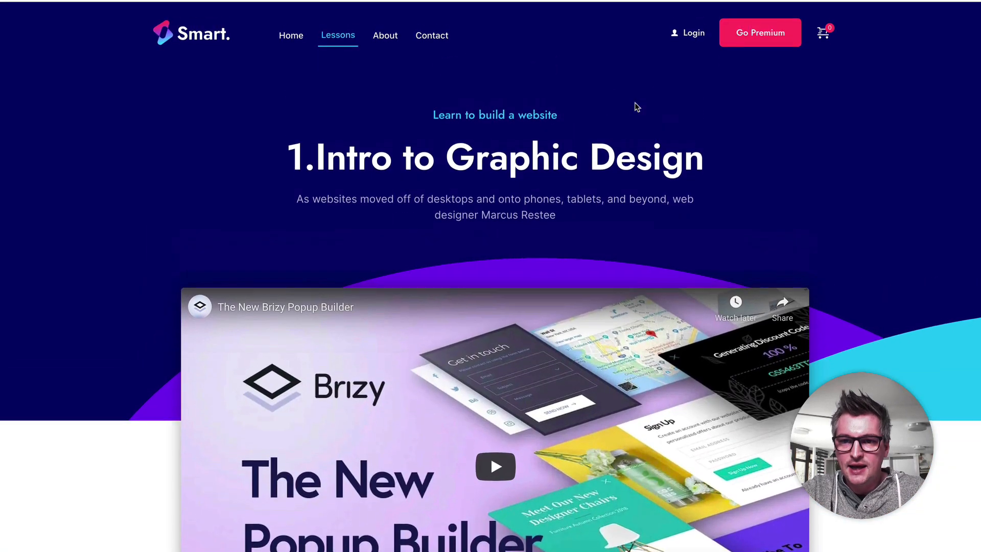
# Step: Add the Pro Membership to the cart from the Go Premium page and proceed to checkout
pyautogui.click(748, 41)
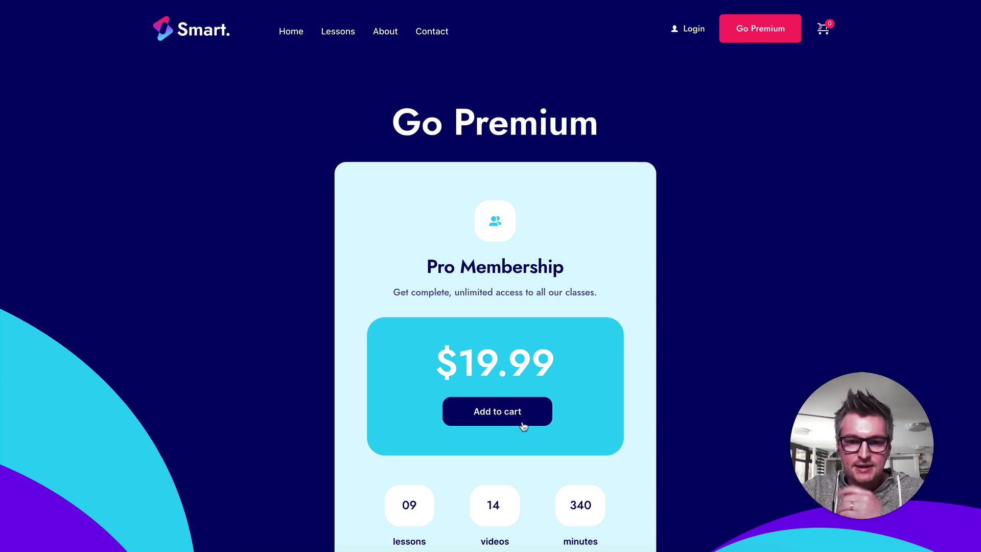
pyautogui.click(540, 418)
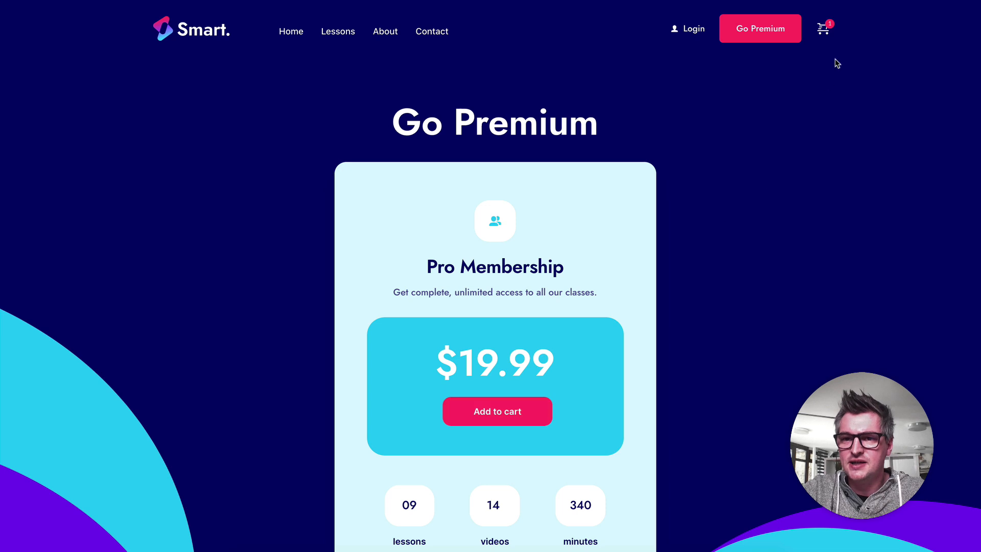
pyautogui.click(823, 29)
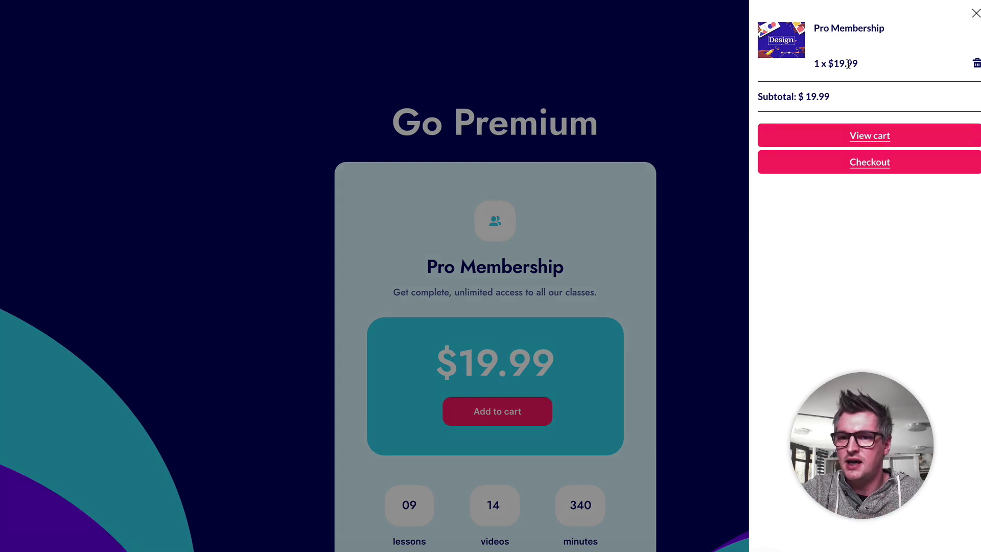
pyautogui.click(898, 169)
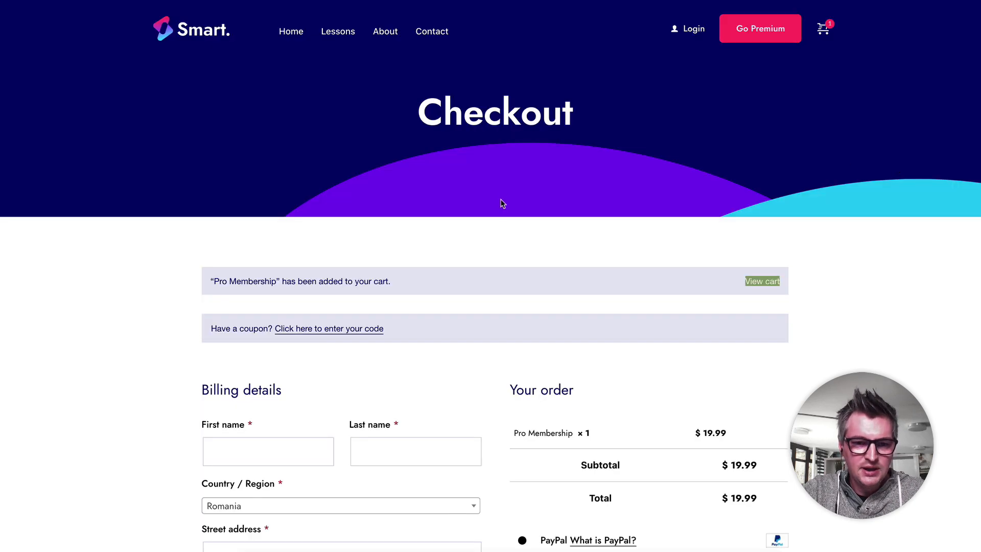
# Step: Fill in the checkout billing details with the customer's saved name and address
pyautogui.scroll(-4, 541, 263)
pyautogui.click(291, 250)
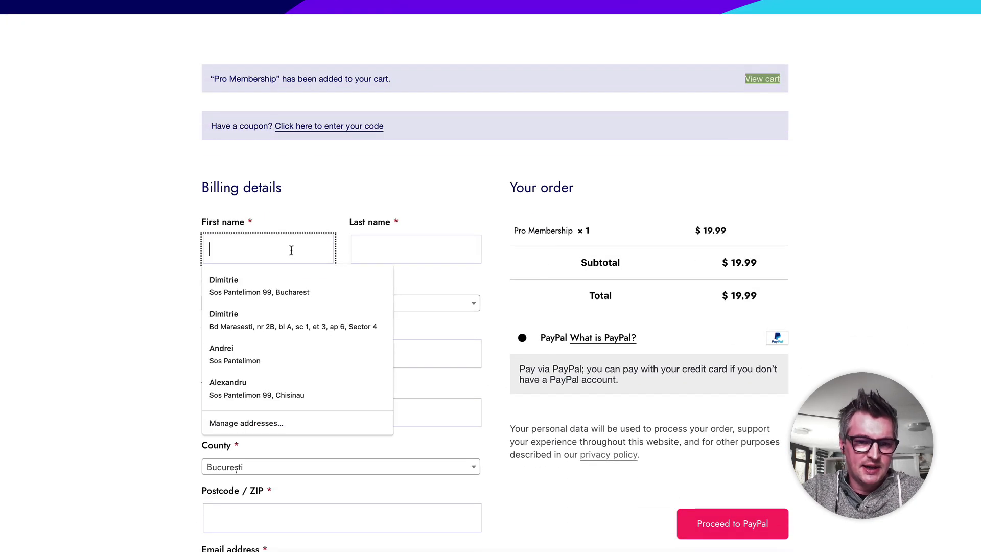
pyautogui.click(292, 320)
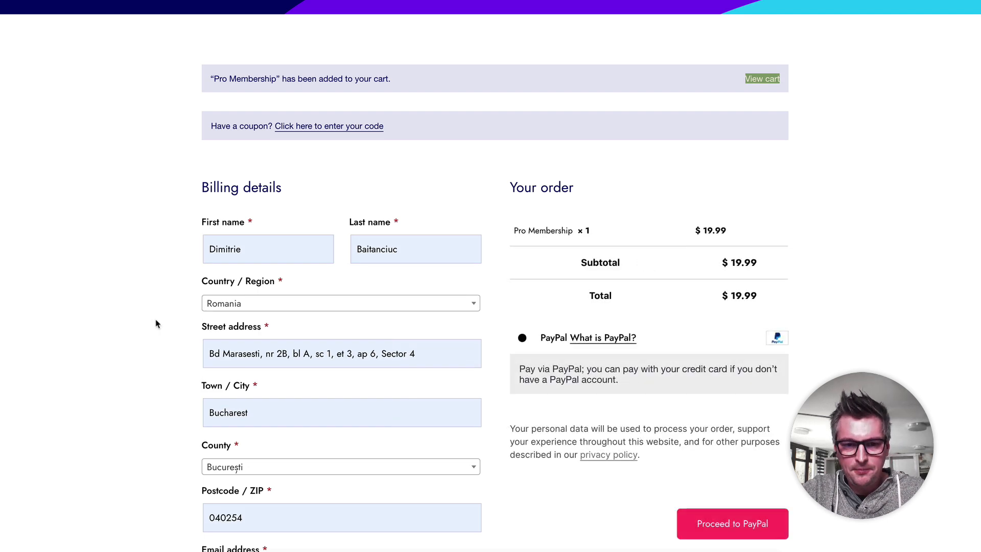
# Step: Apply the coupon code "free" to the Pro Membership order and place the order
pyautogui.scroll(-1, 529, 281)
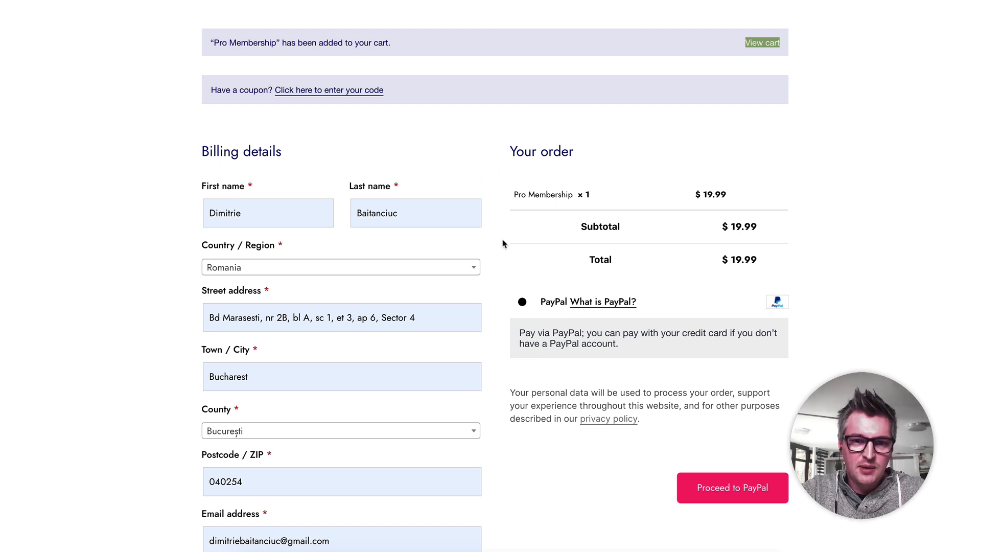
pyautogui.click(353, 93)
pyautogui.click(306, 160)
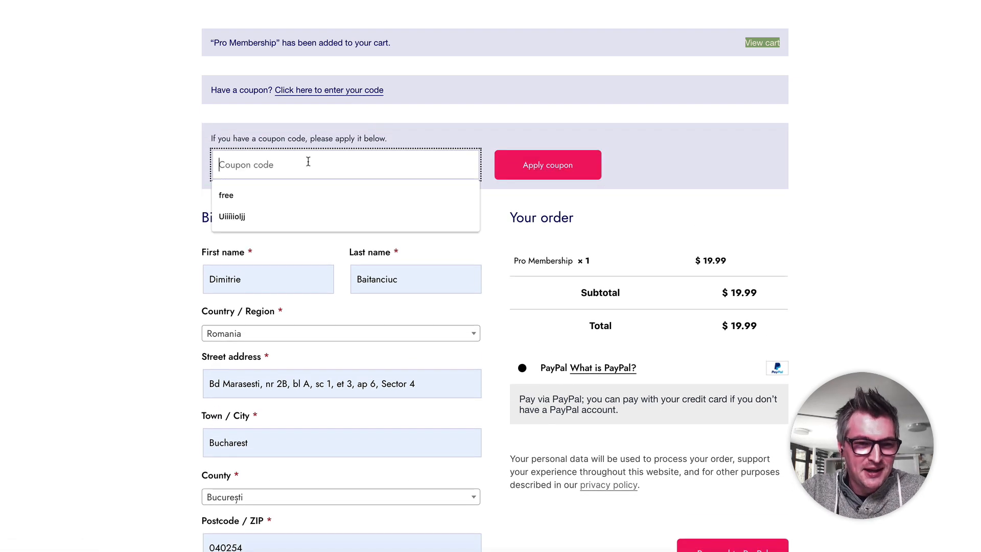
pyautogui.write('free')
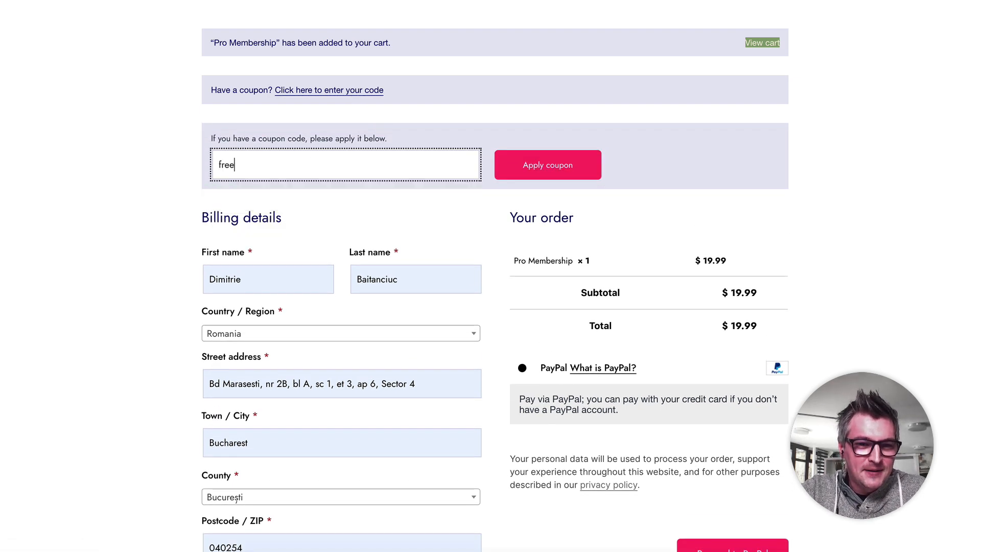
pyautogui.click(163, 180)
pyautogui.click(543, 175)
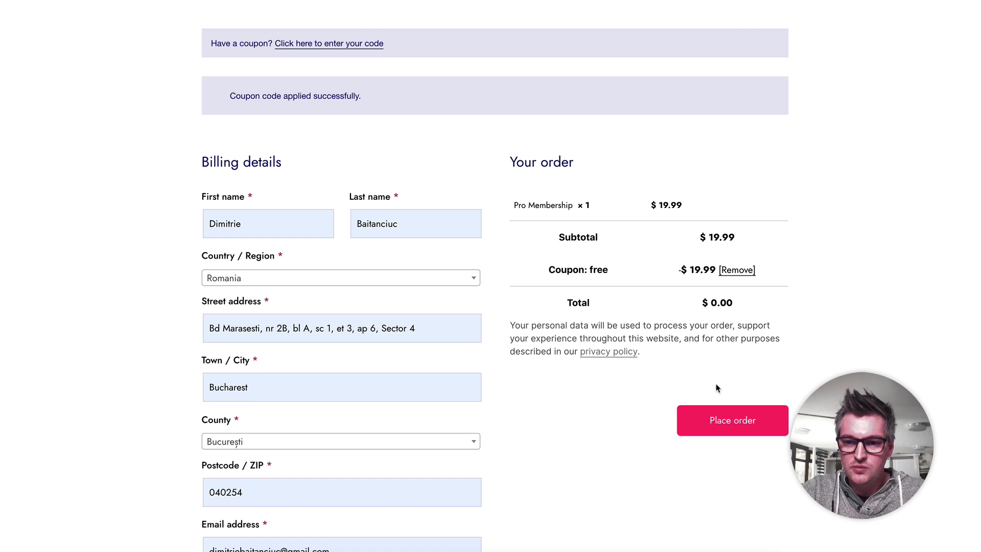
pyautogui.click(739, 418)
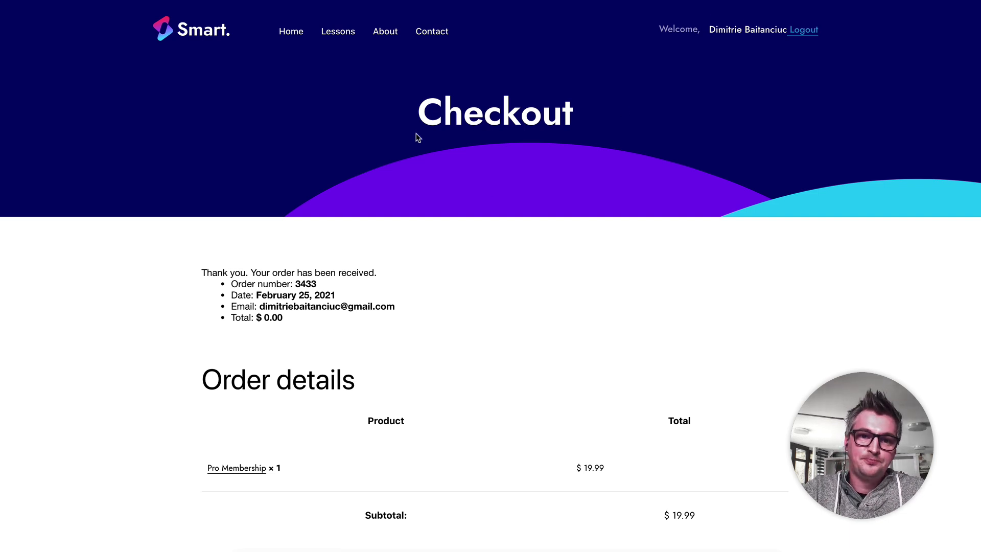
# Step: Open the 1.Intro to Graphic Design lesson from the Lessons page and examine its video, membership message and lesson description as a logged-in member
pyautogui.click(341, 36)
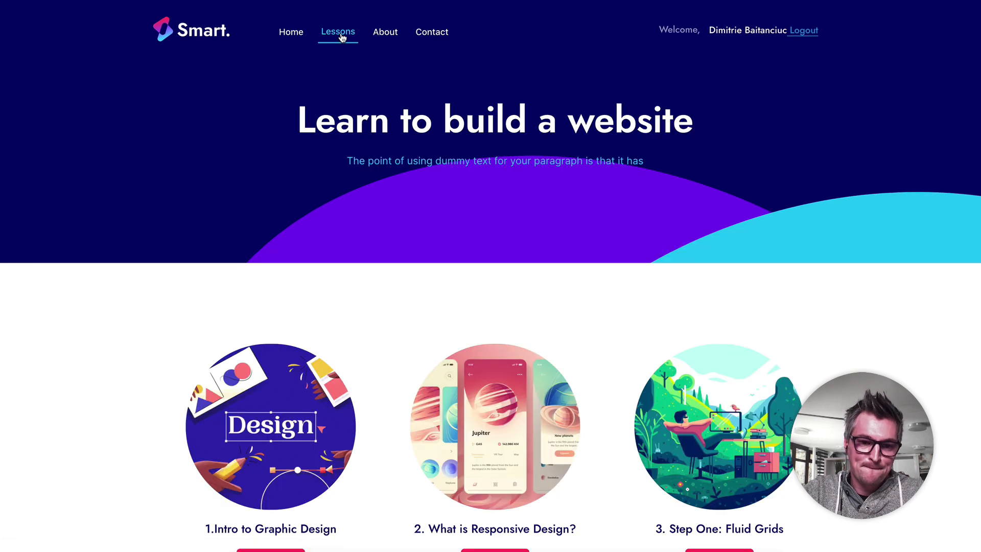
pyautogui.scroll(-4, 374, 318)
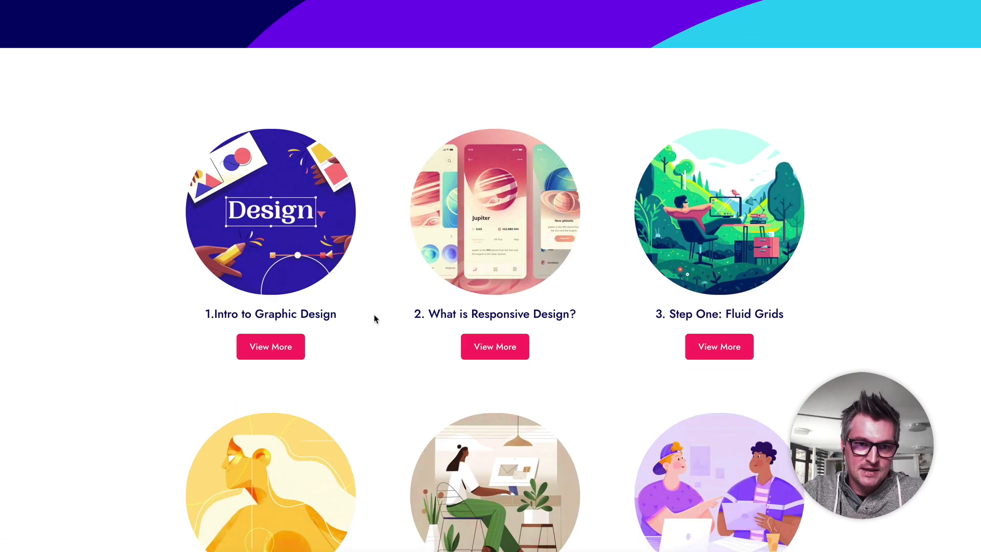
pyautogui.click(304, 232)
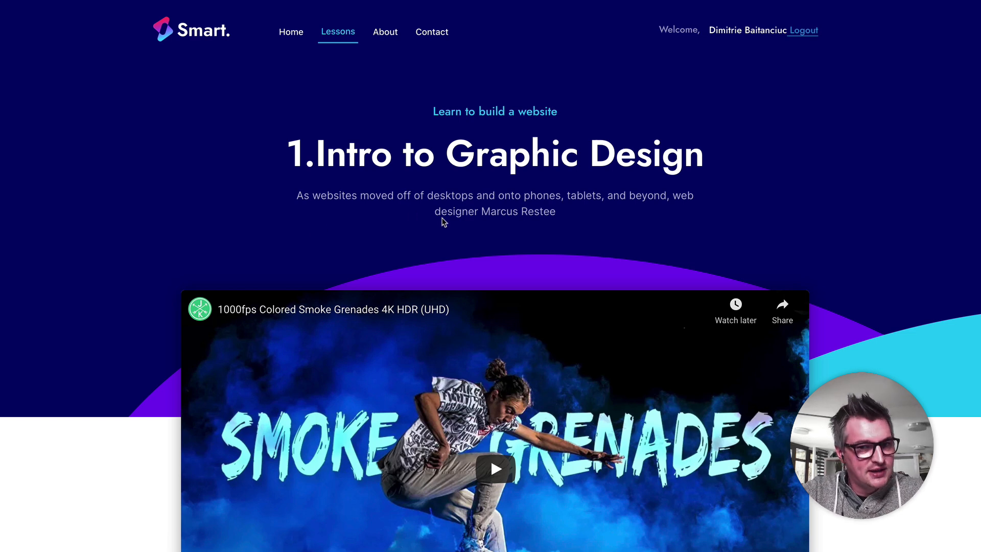
pyautogui.scroll(-6, 512, 206)
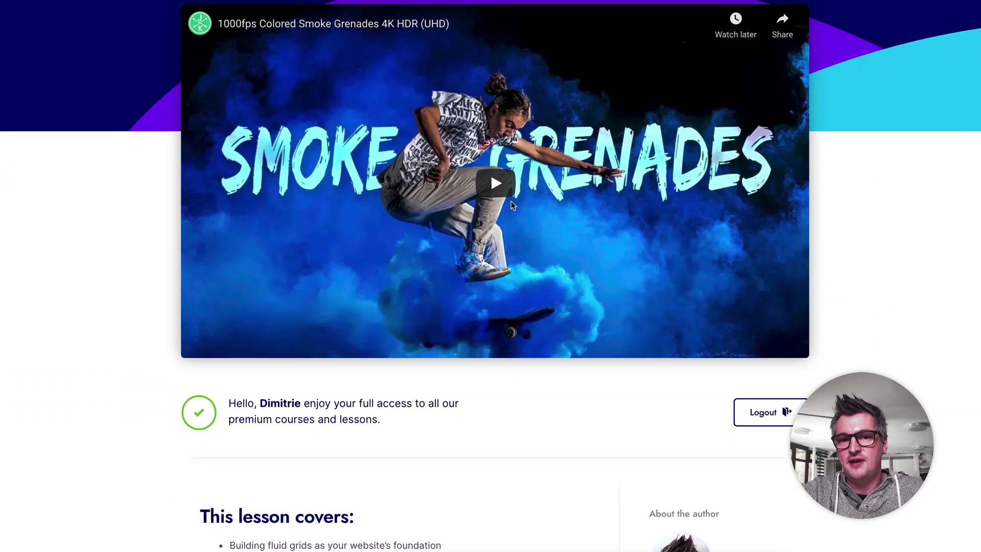
pyautogui.scroll(1, 511, 201)
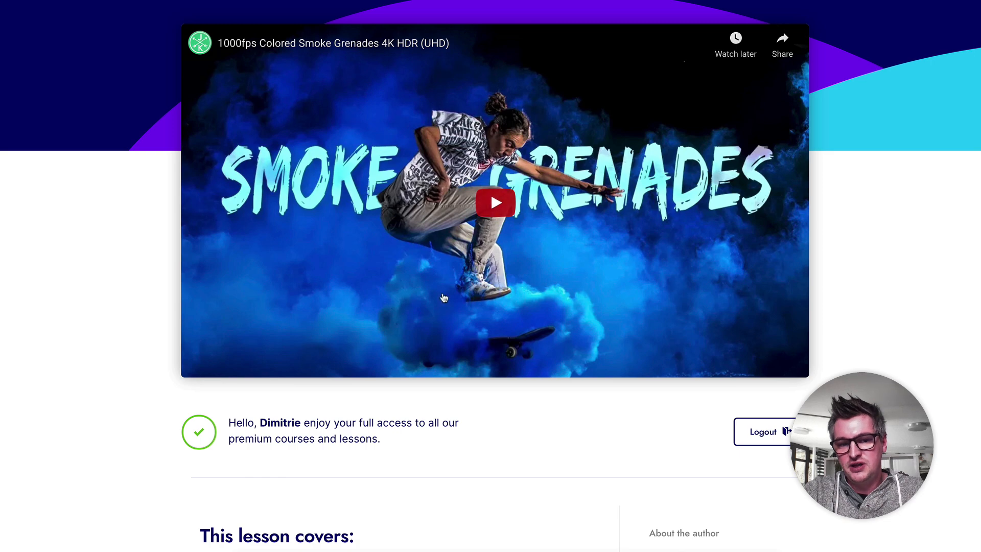
pyautogui.scroll(-4, 567, 422)
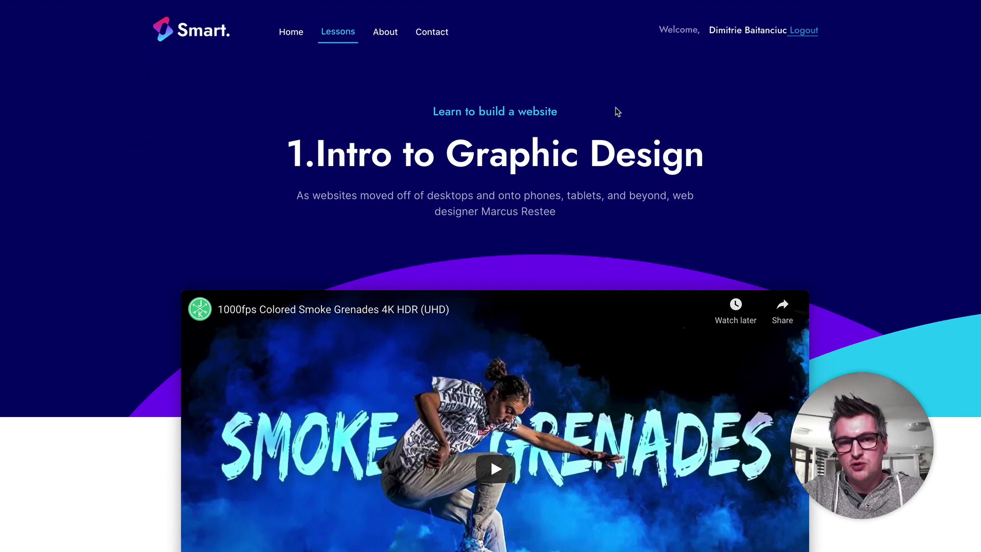
pyautogui.scroll(-5, 558, 96)
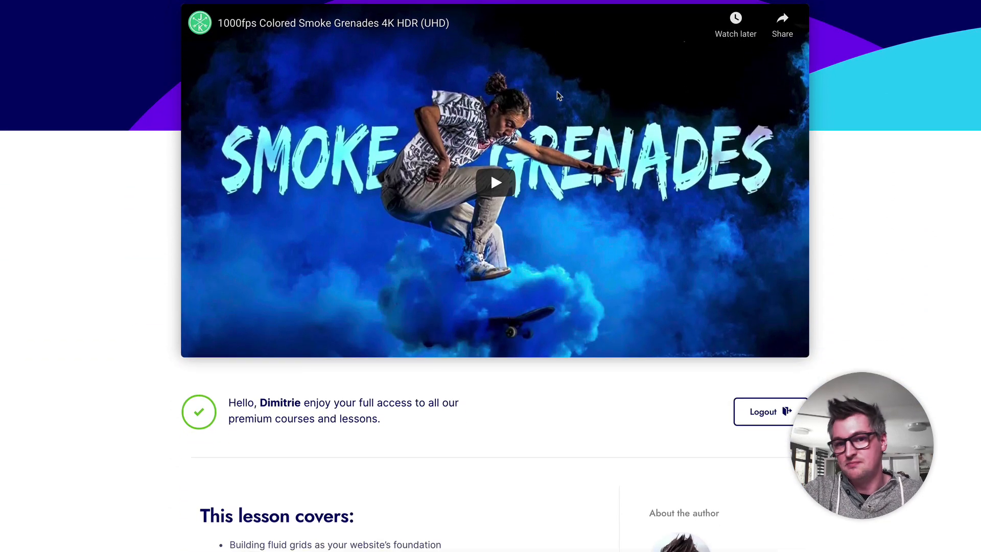
pyautogui.scroll(-10, 558, 95)
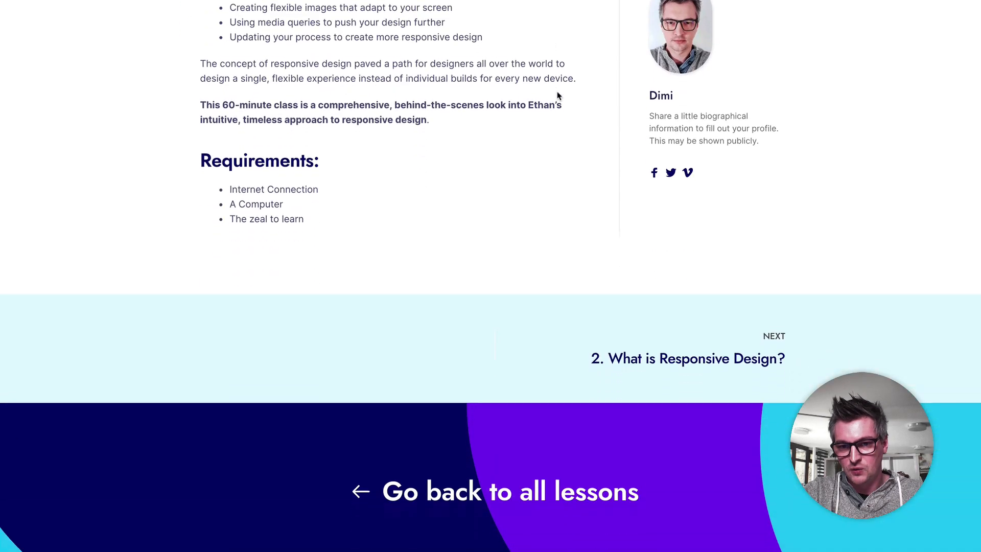